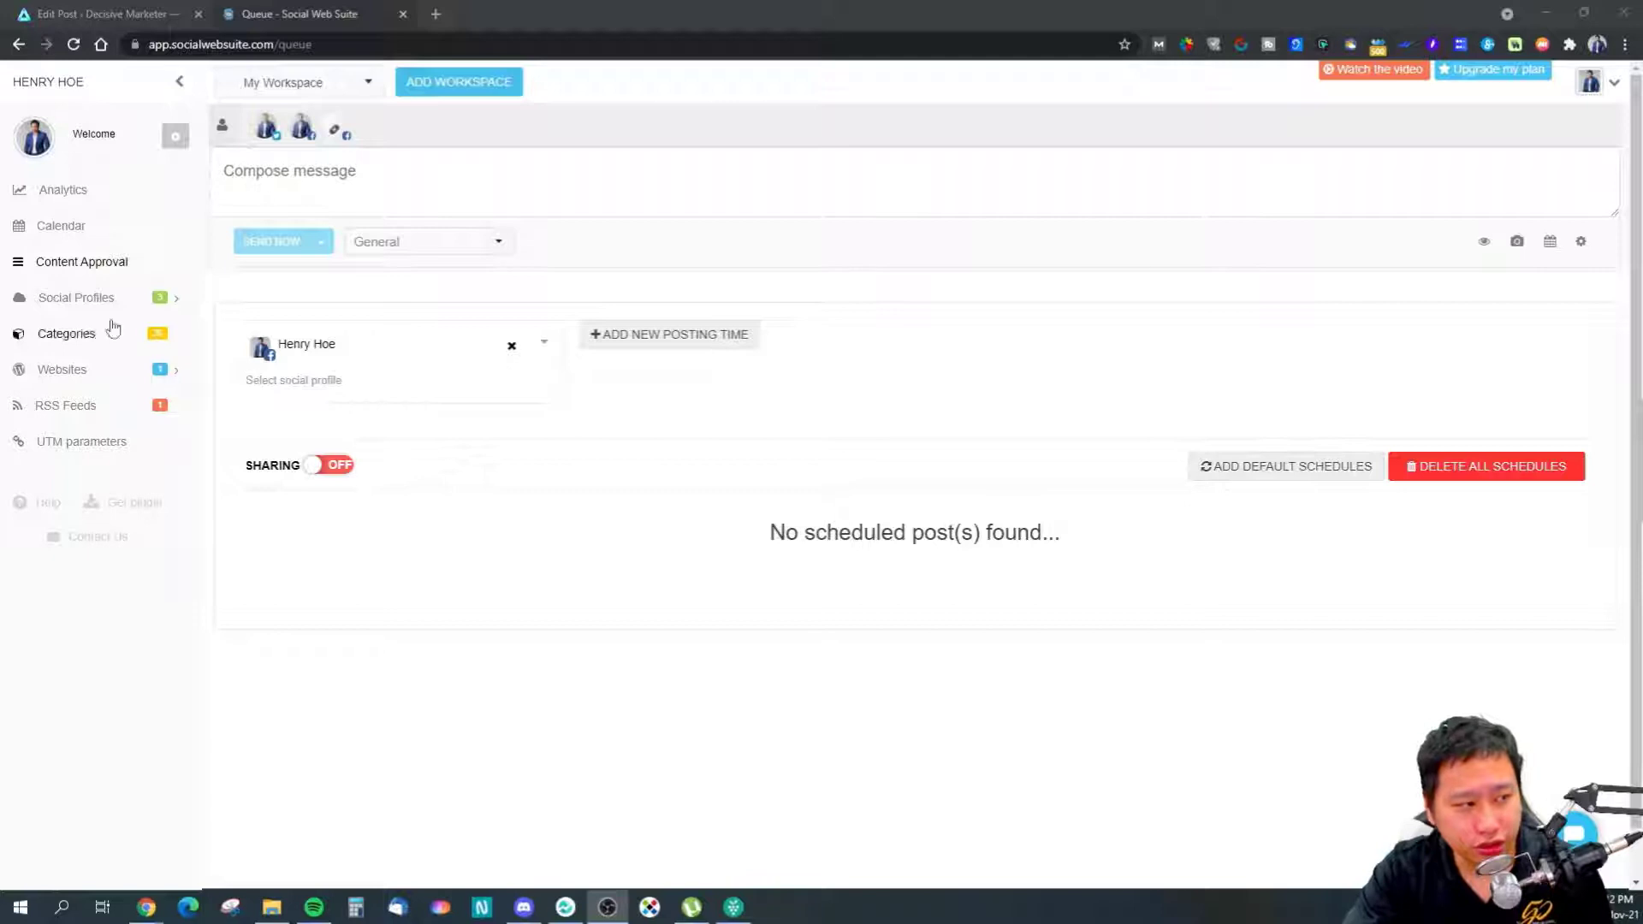
Show the Add a Social Profile page, then expand Websites to reveal decisivemarketer.com
{"action": "left_click", "coordinate": [79, 298]}
{"action": "left_click", "coordinate": [68, 336]}
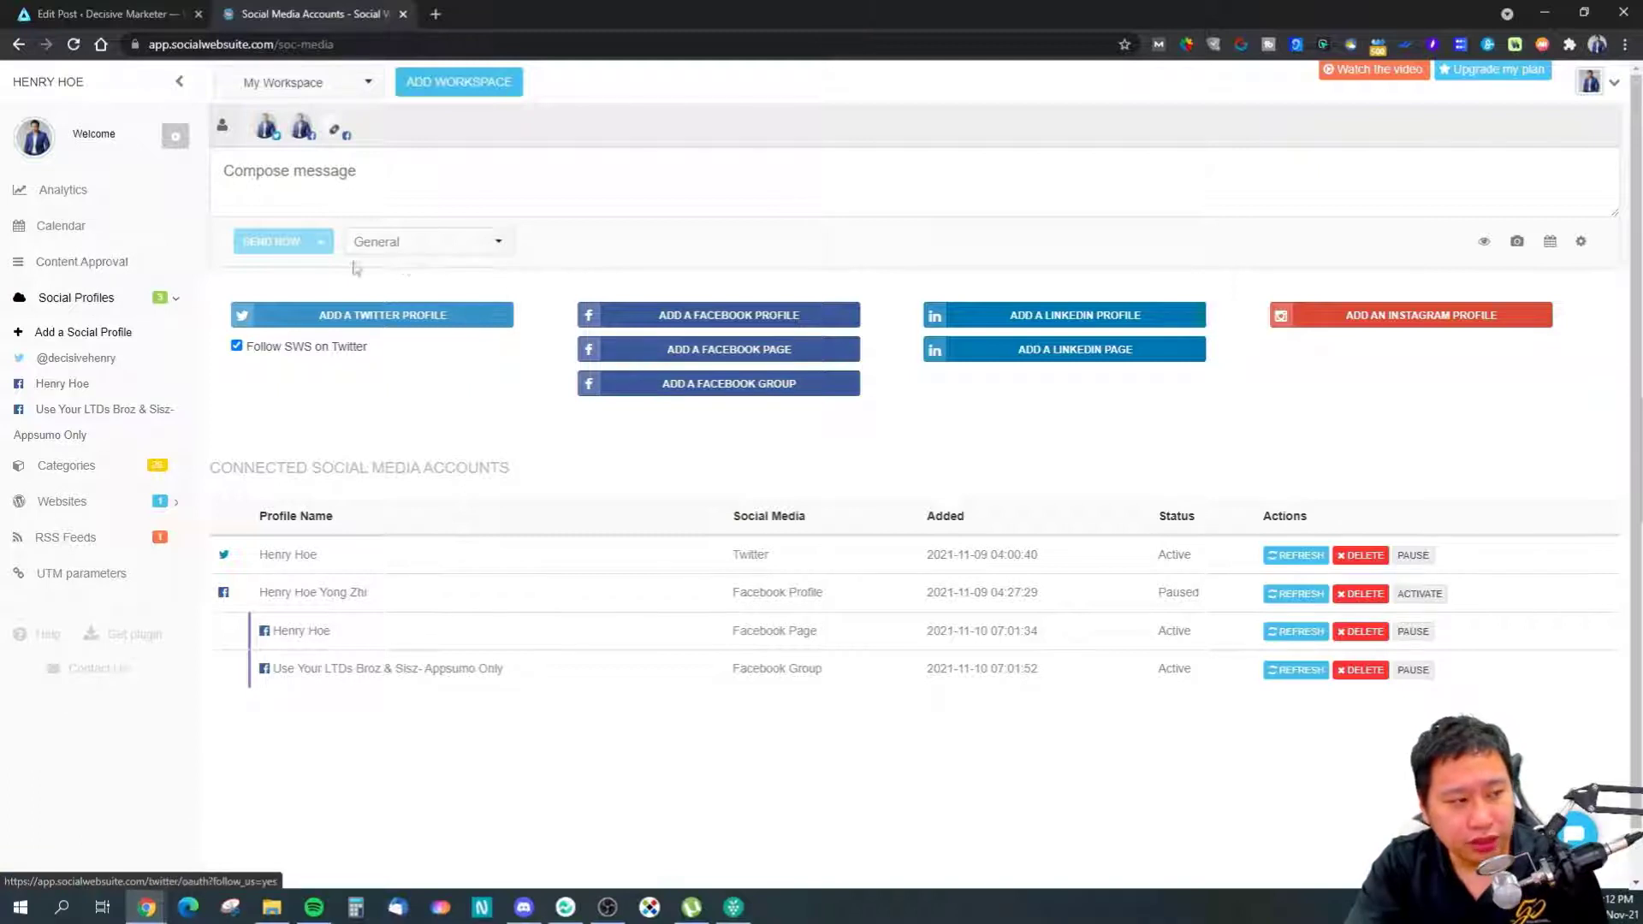
{"action": "left_click", "coordinate": [68, 502]}
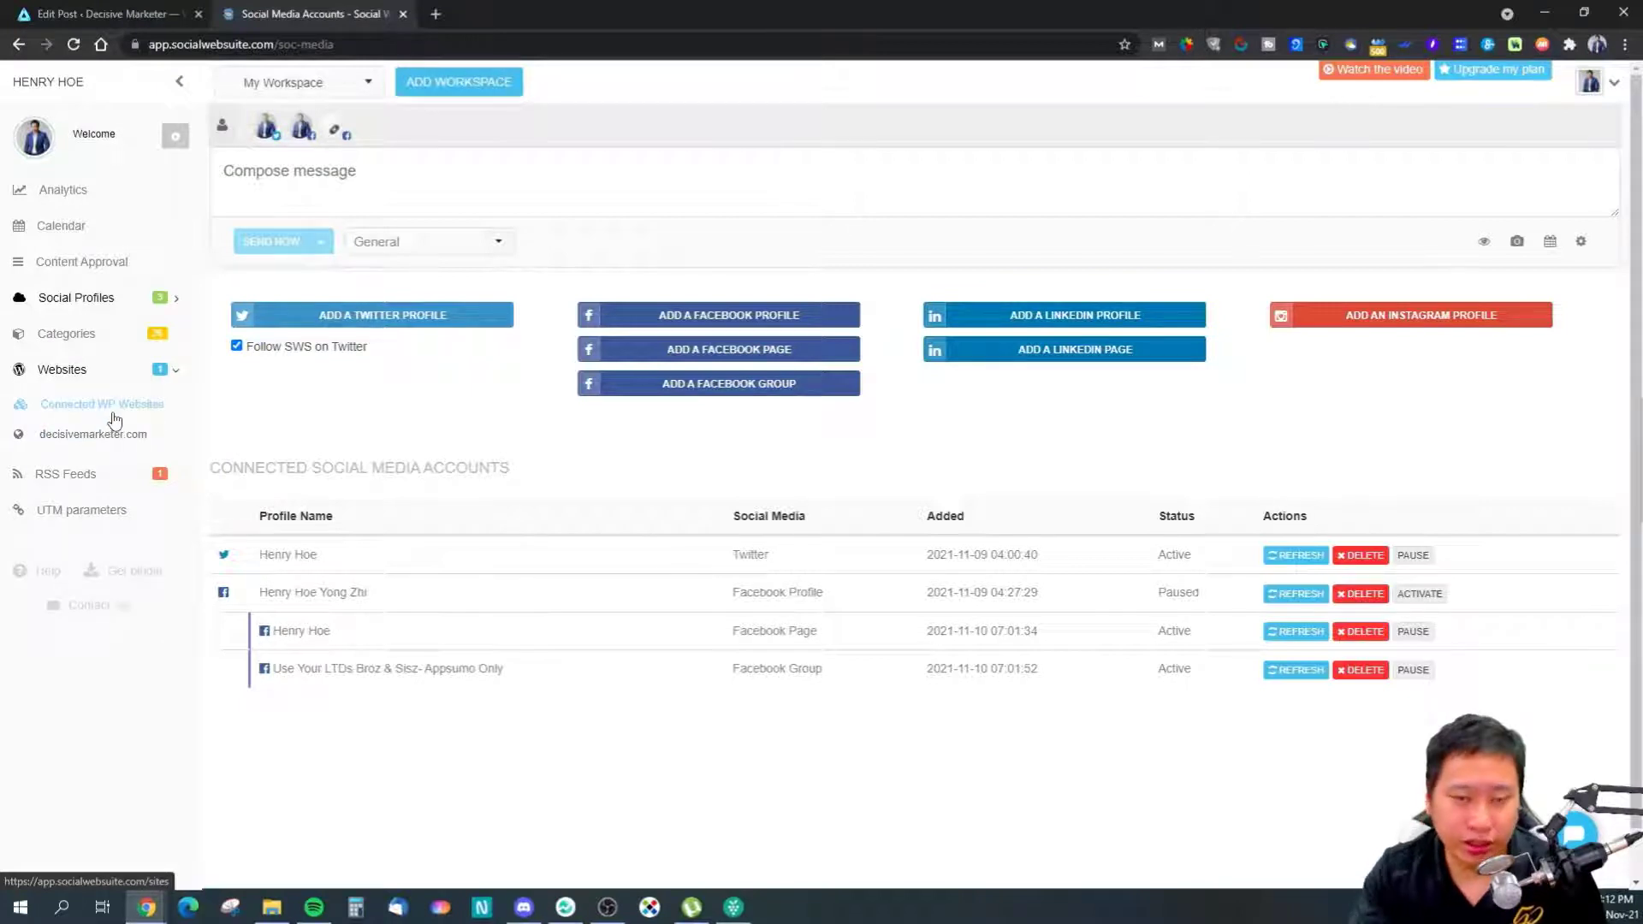
{"action": "left_click", "coordinate": [103, 14]}
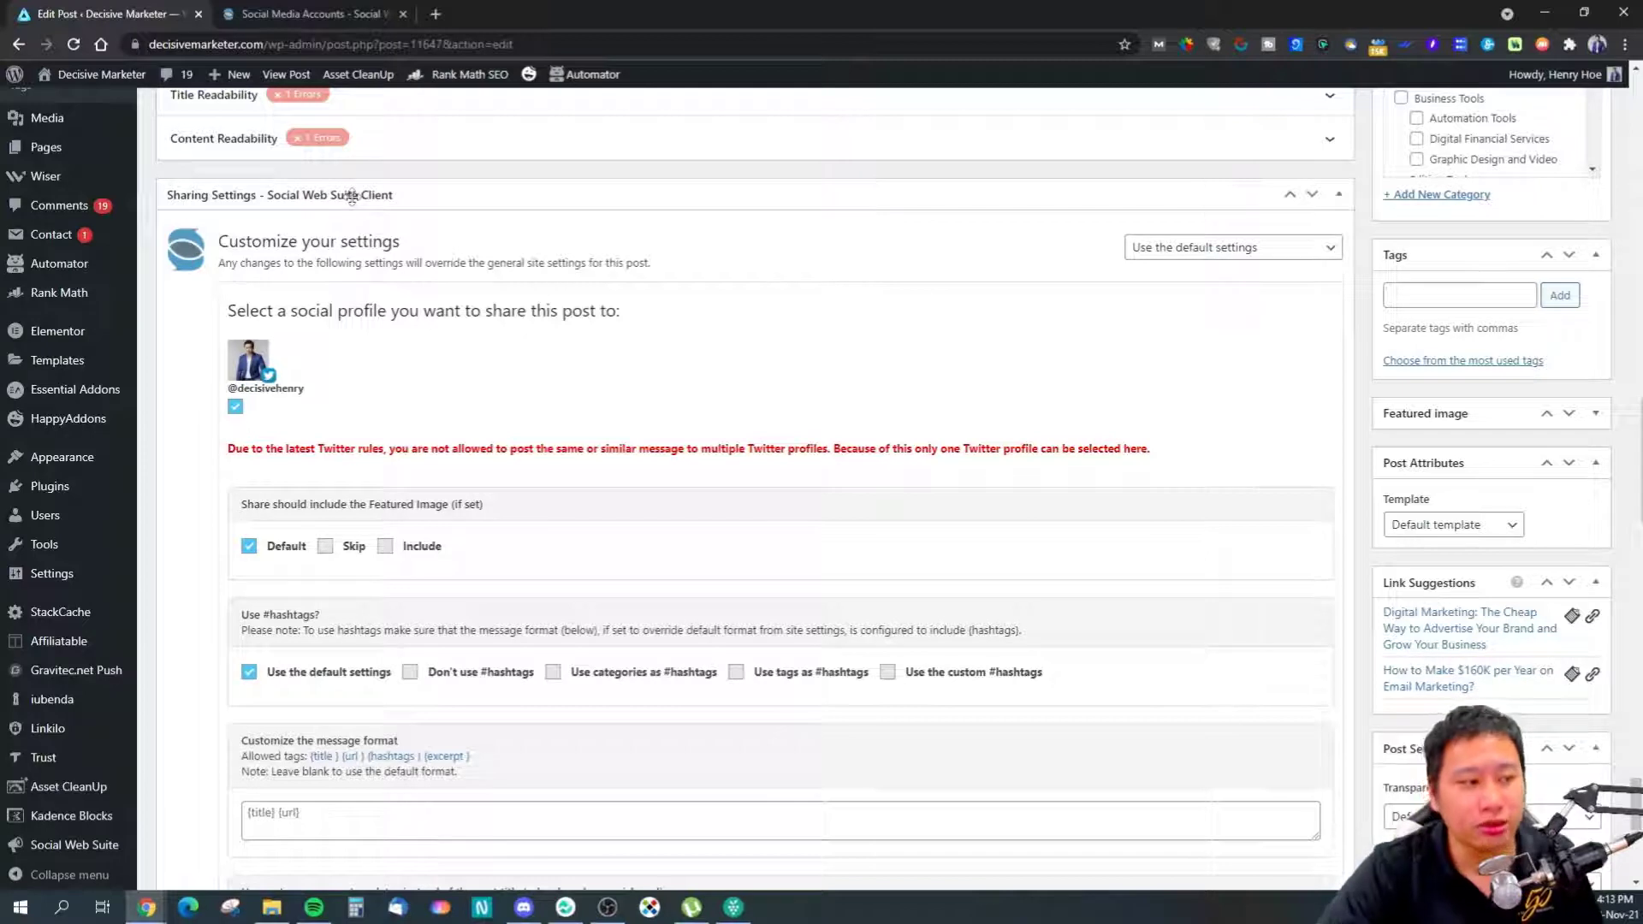
{"action": "left_click", "coordinate": [308, 14]}
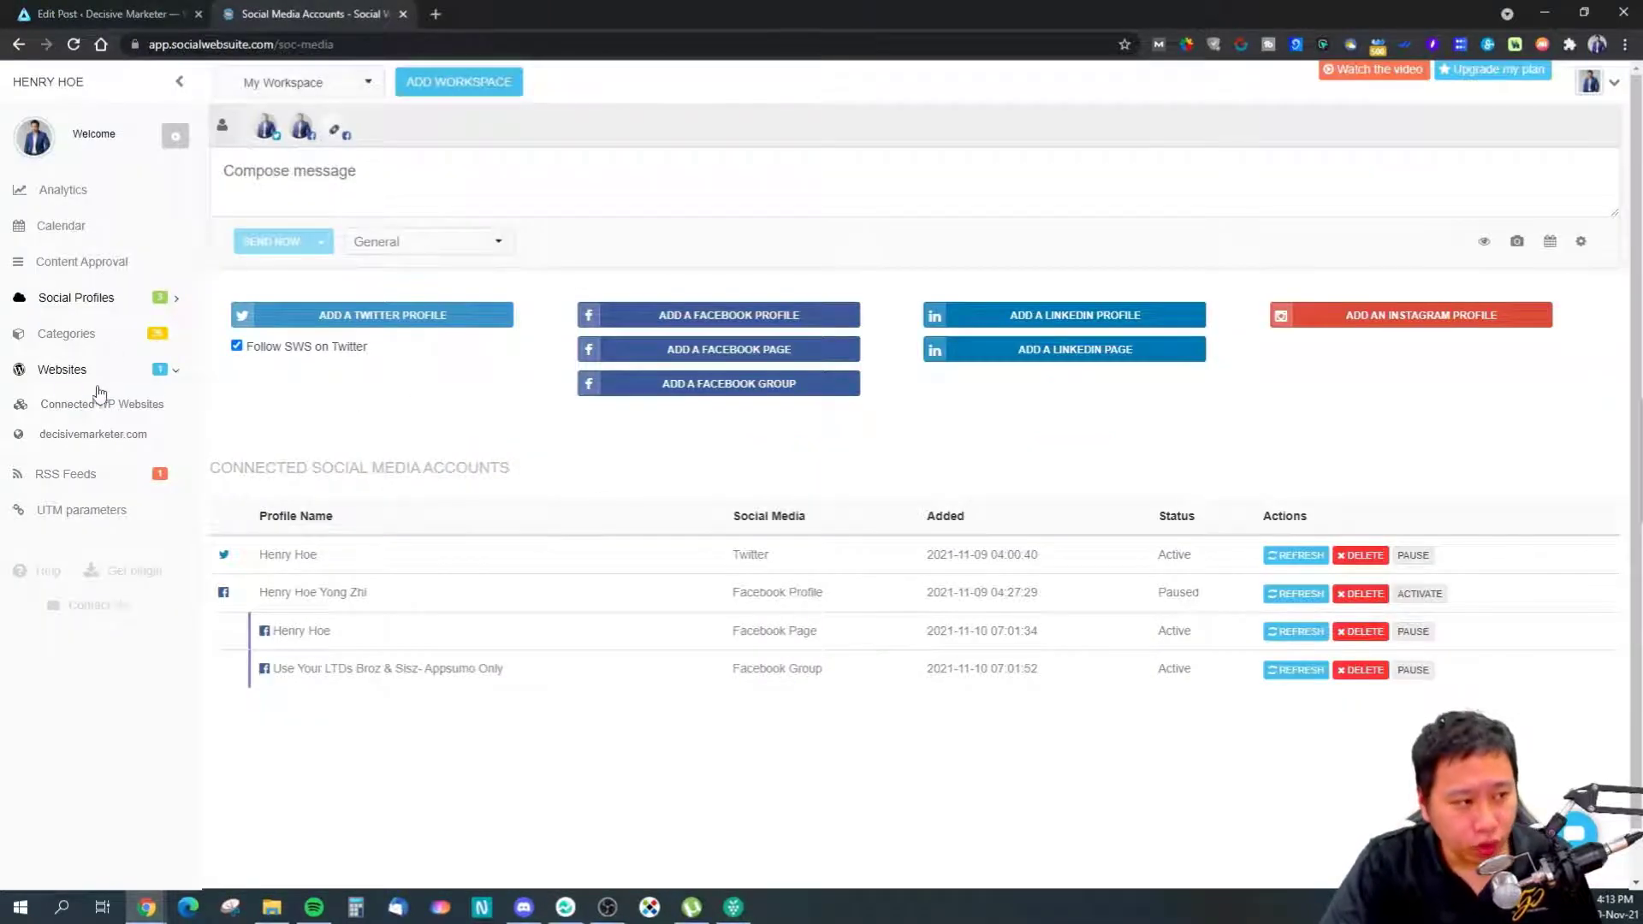
Browse the content category cards, then go to RSS Feeds showing the DecisiveMarketer feed
{"action": "left_click", "coordinate": [88, 342]}
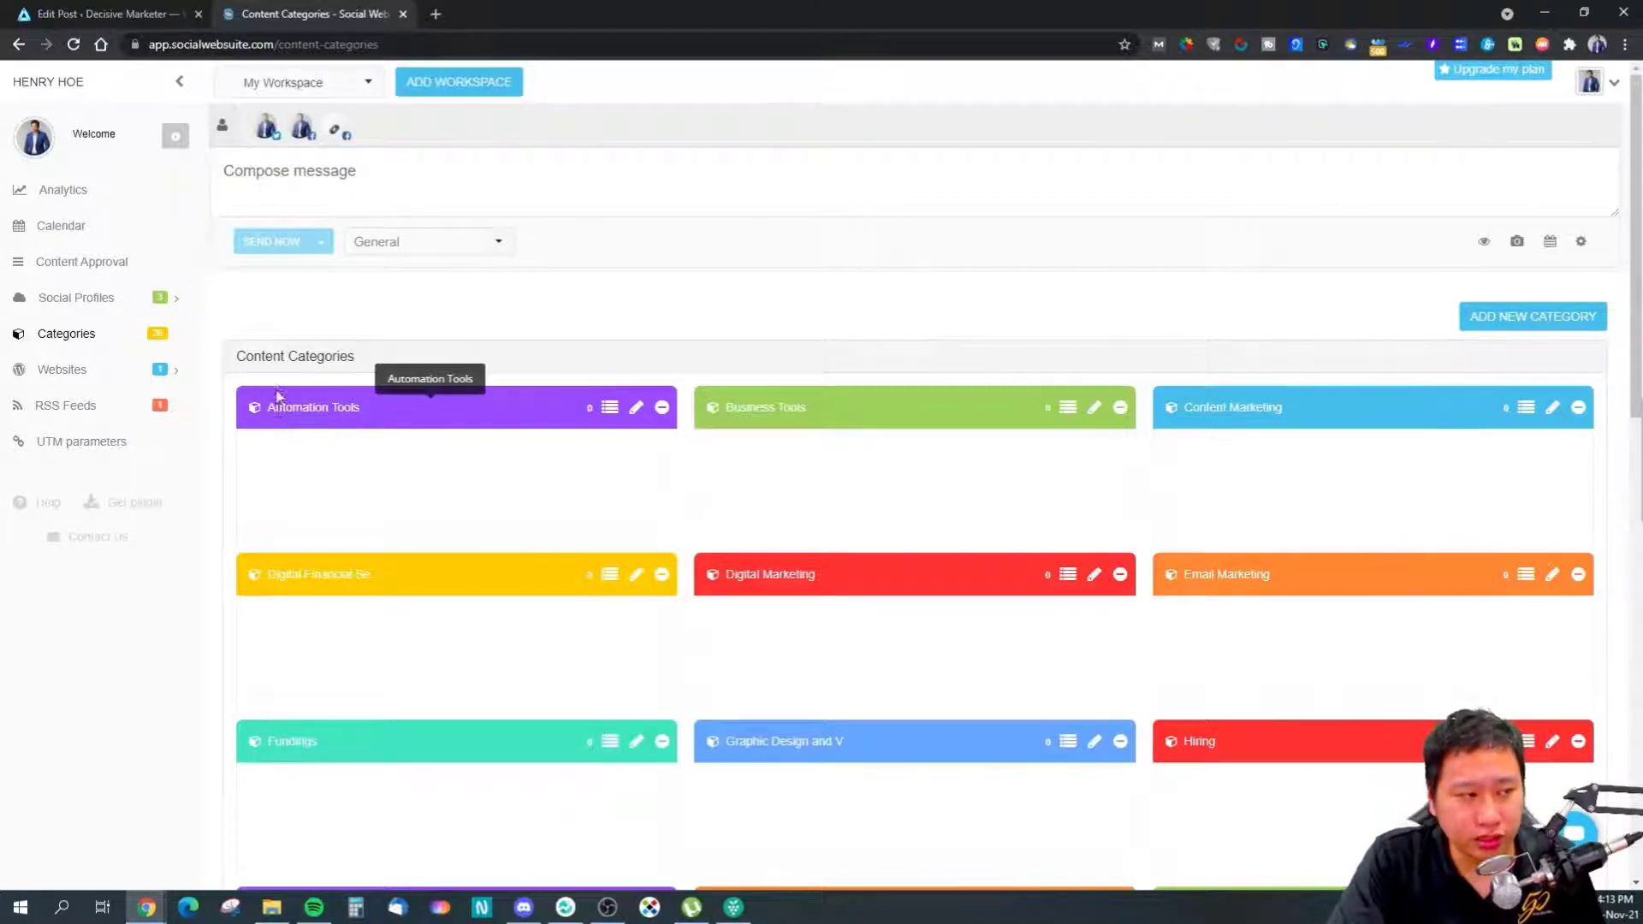
{"action": "scroll", "coordinate": [676, 545], "scroll_direction": "down", "scroll_amount": 9}
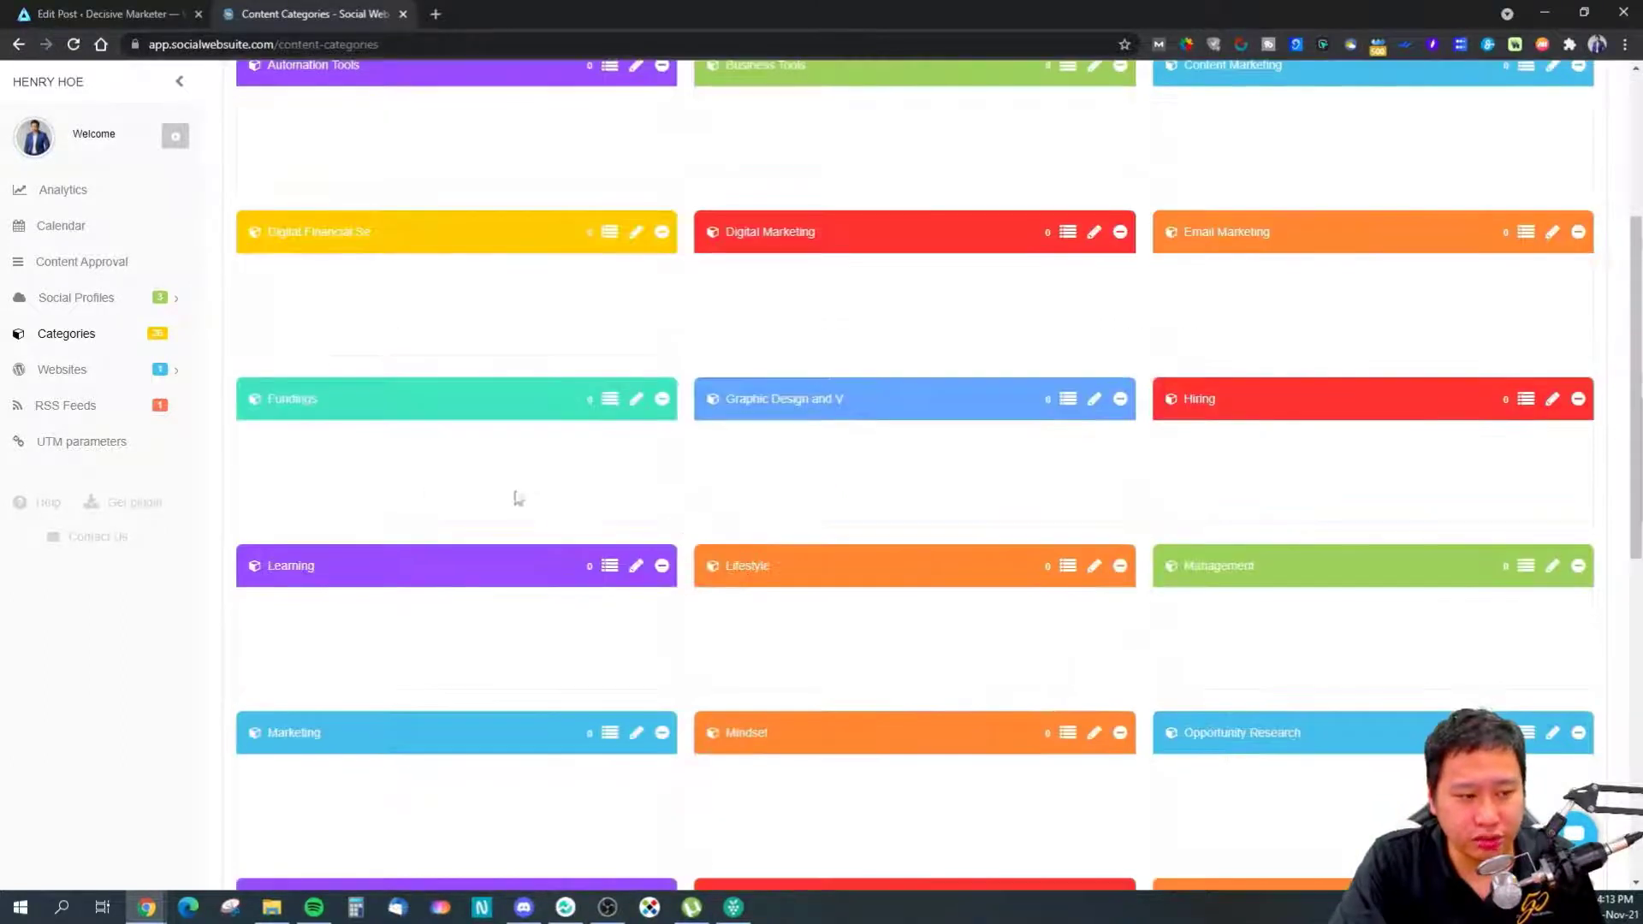
{"action": "scroll", "coordinate": [528, 488], "scroll_direction": "up", "scroll_amount": 1}
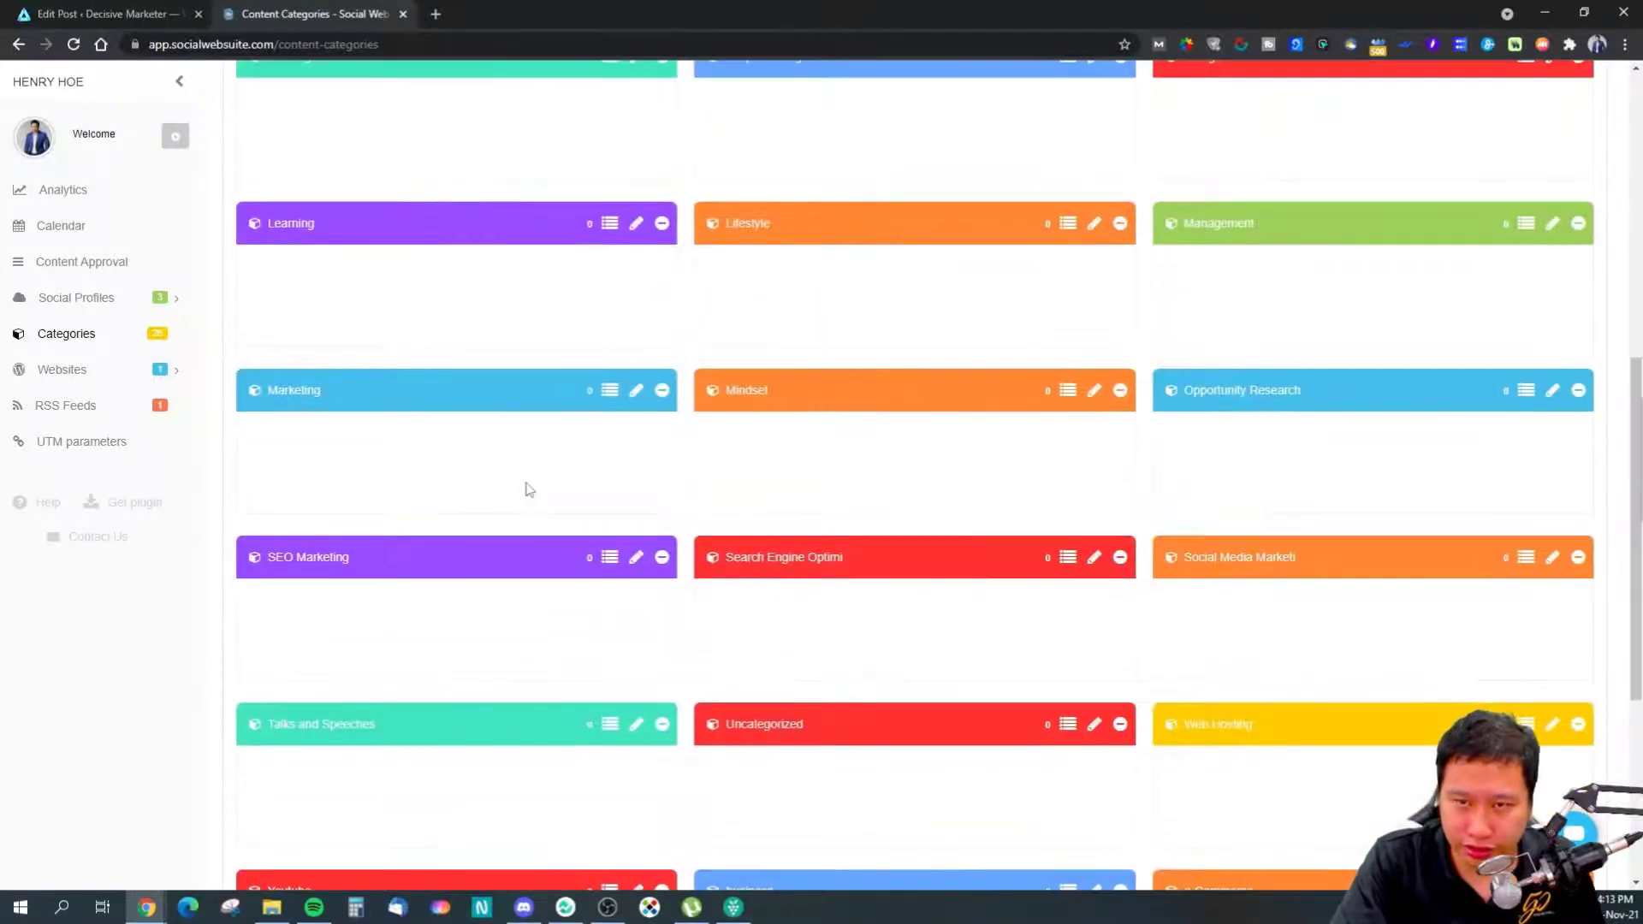
{"action": "scroll", "coordinate": [528, 488], "scroll_direction": "up", "scroll_amount": 5}
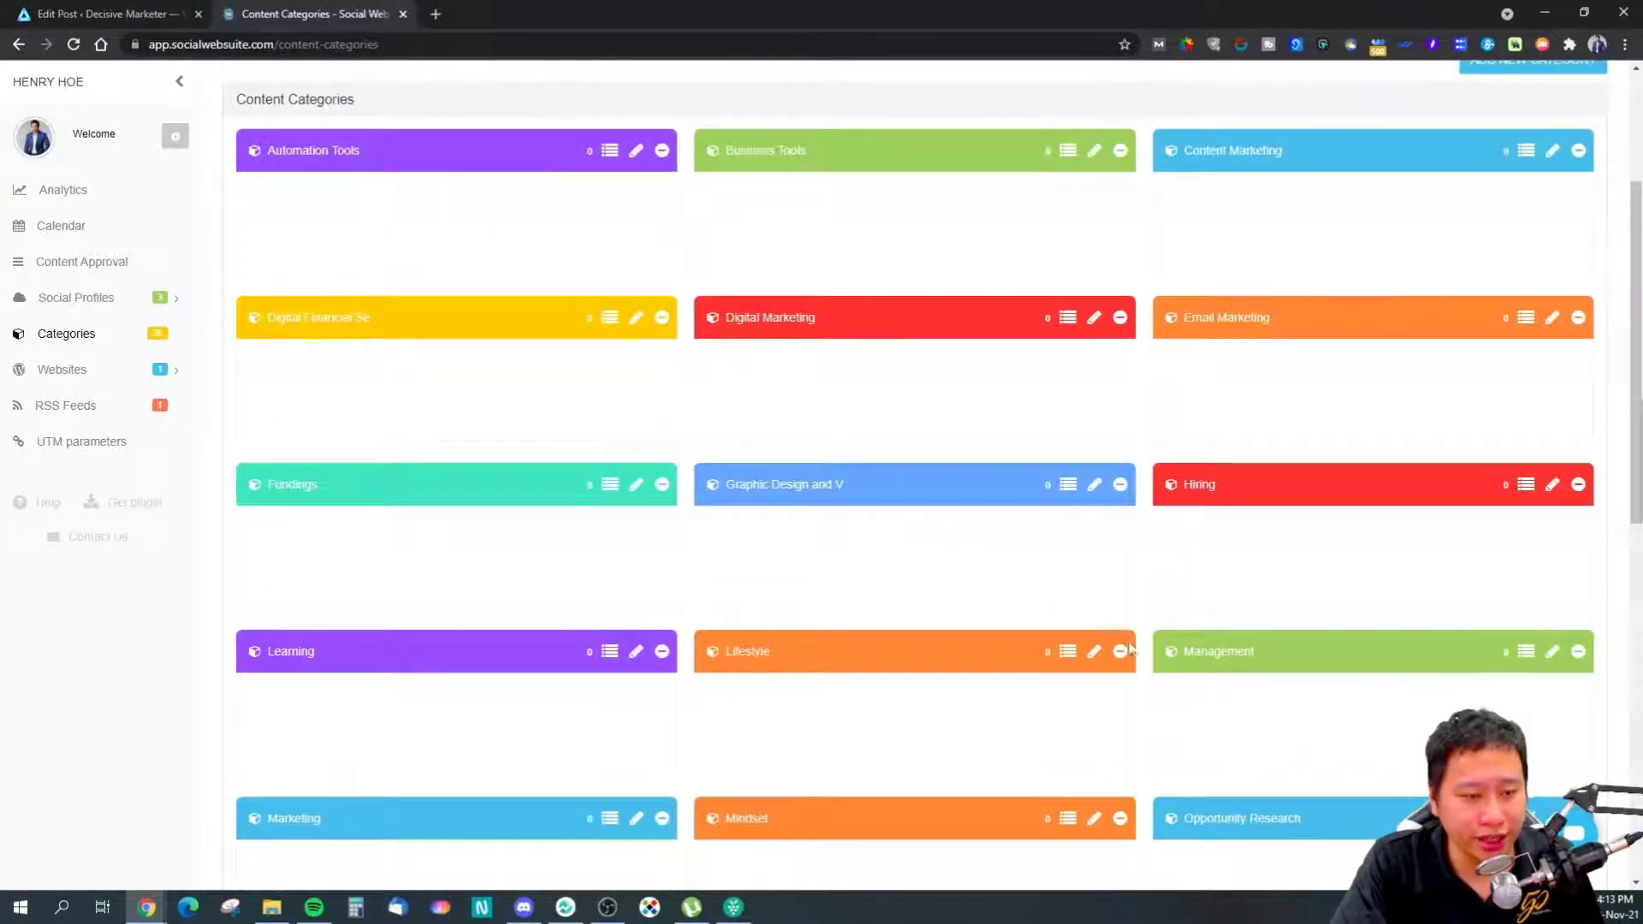
{"action": "scroll", "coordinate": [714, 540], "scroll_direction": "up", "scroll_amount": 3}
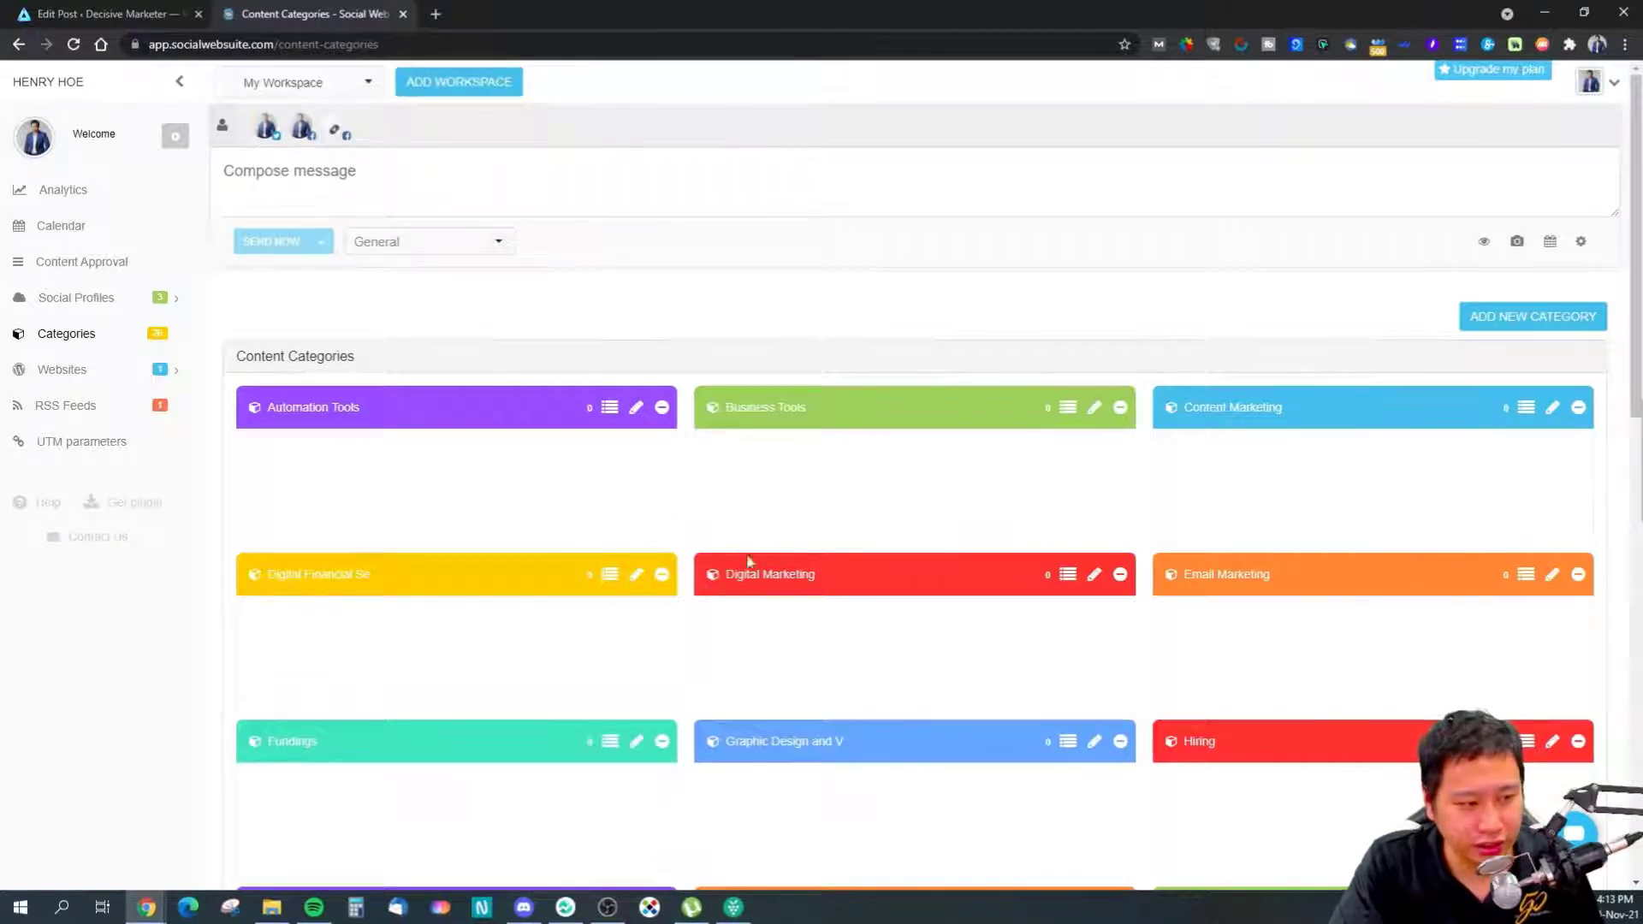
{"action": "left_click", "coordinate": [66, 407]}
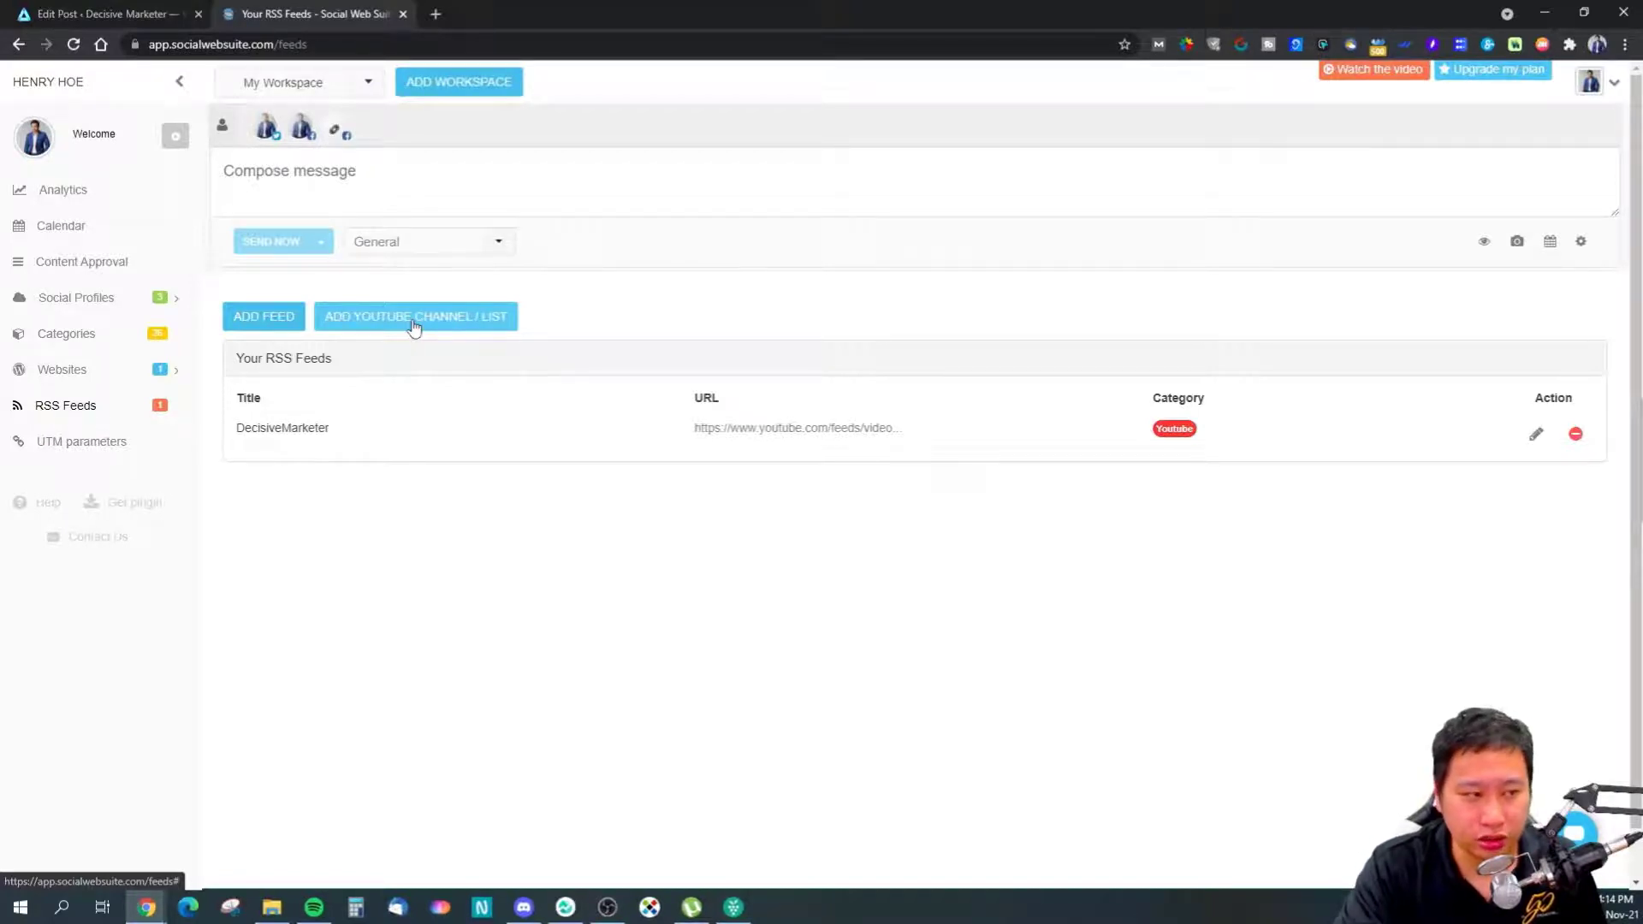
Open the Add YouTube Channel / List and Add Feed forms and dismiss both without saving
{"action": "left_click", "coordinate": [414, 326]}
{"action": "left_click", "coordinate": [469, 231]}
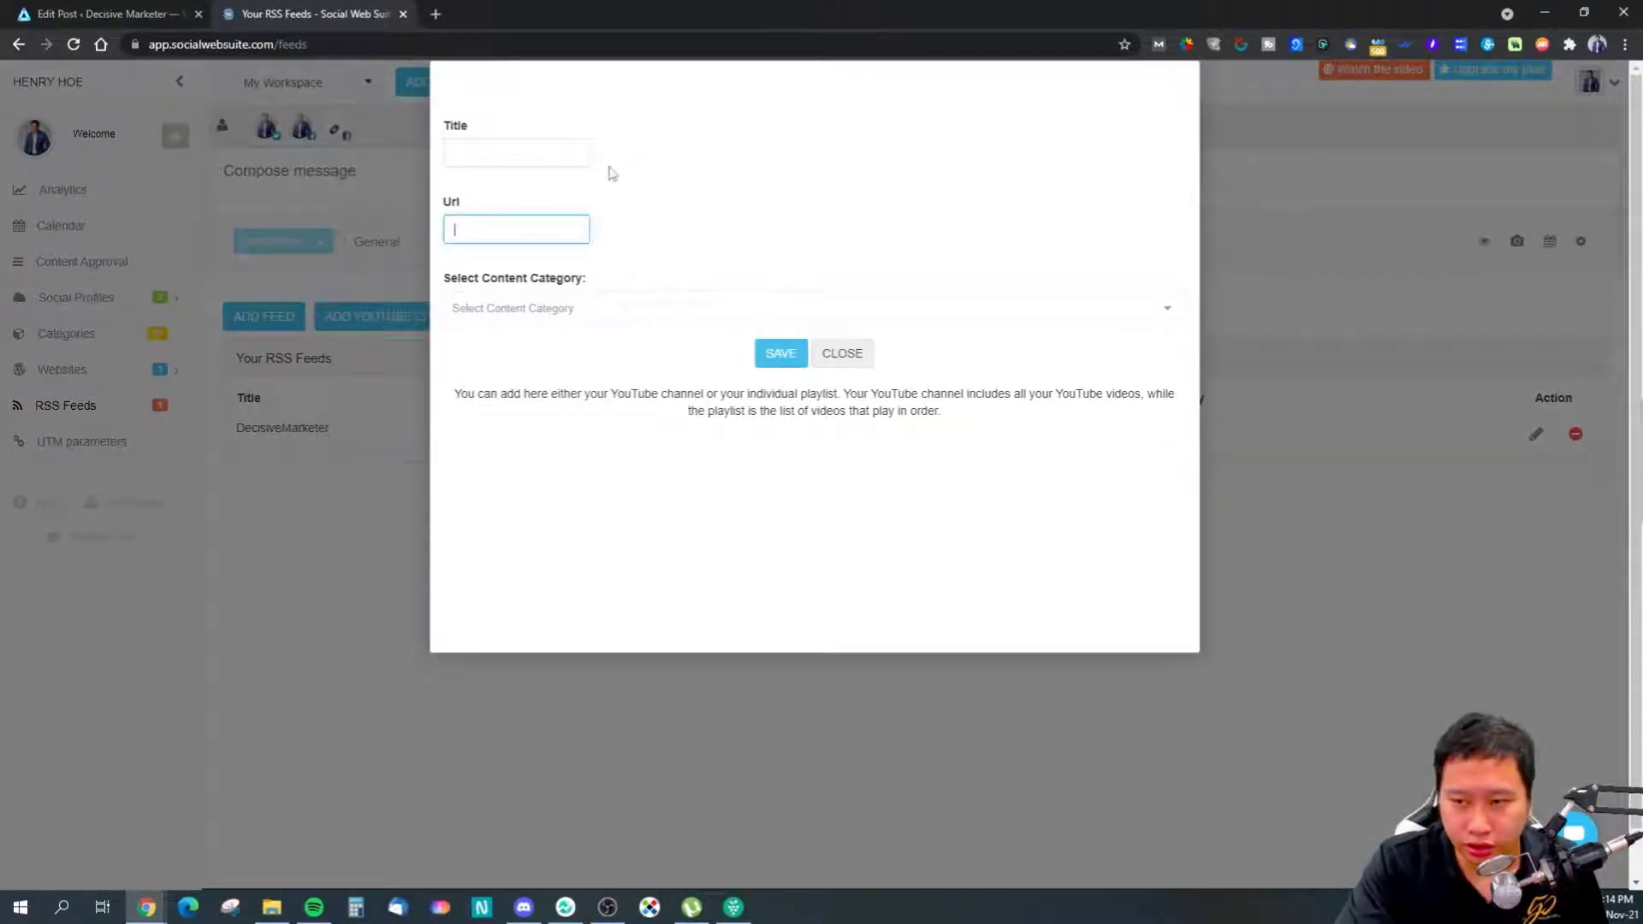
{"action": "left_click", "coordinate": [1345, 614]}
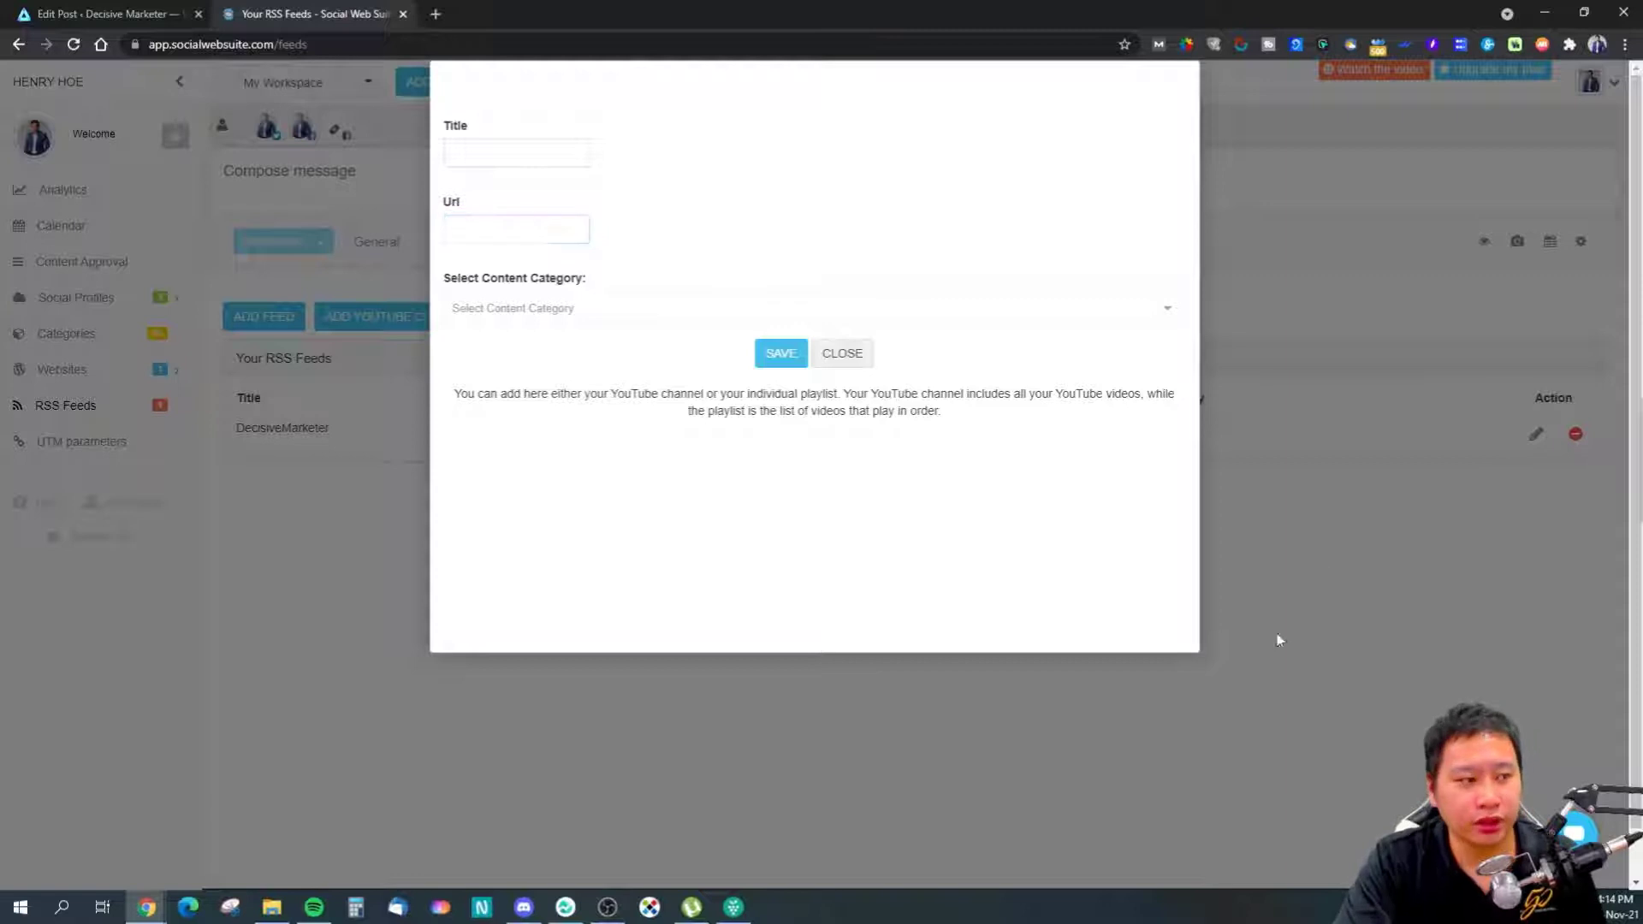
{"action": "left_click", "coordinate": [842, 354]}
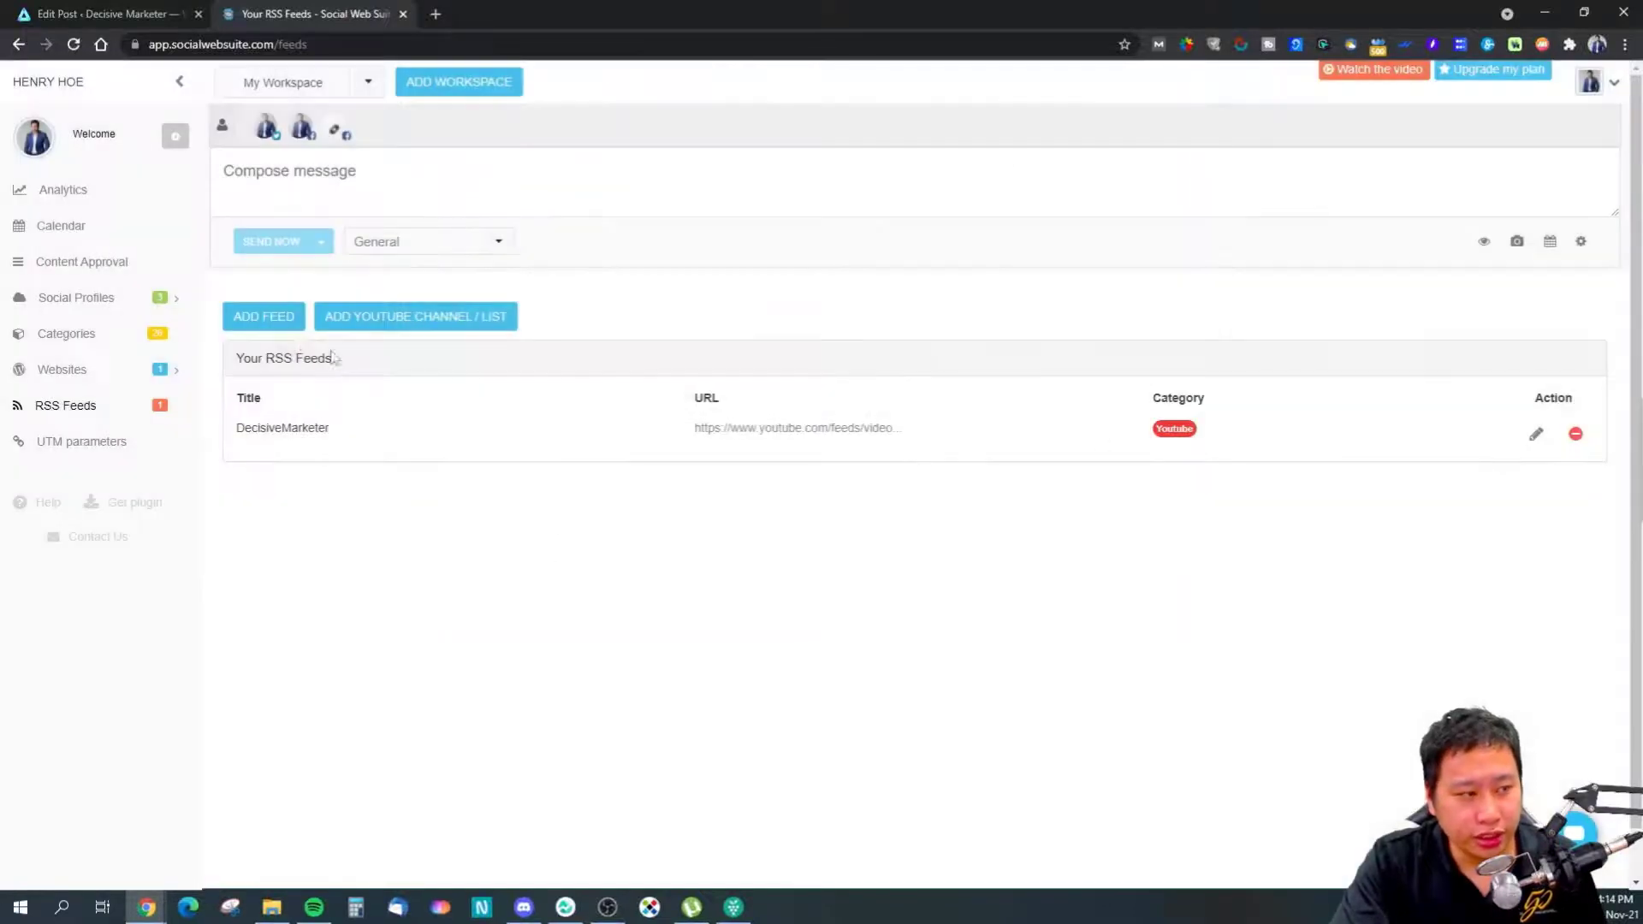
{"action": "left_click", "coordinate": [263, 316]}
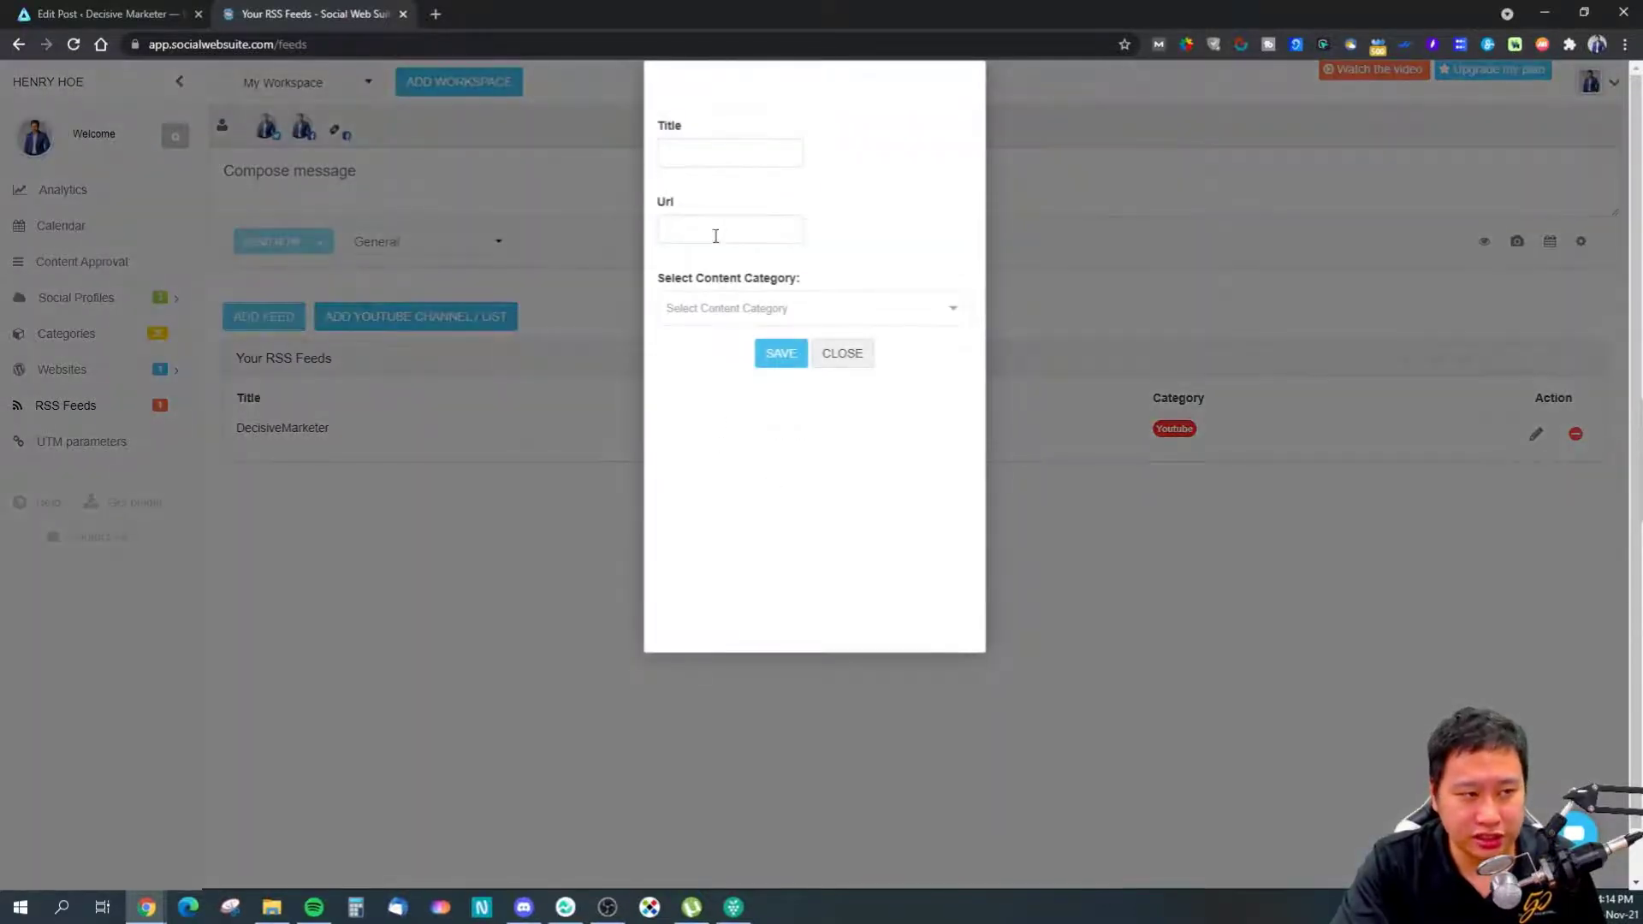
{"action": "left_click", "coordinate": [716, 236]}
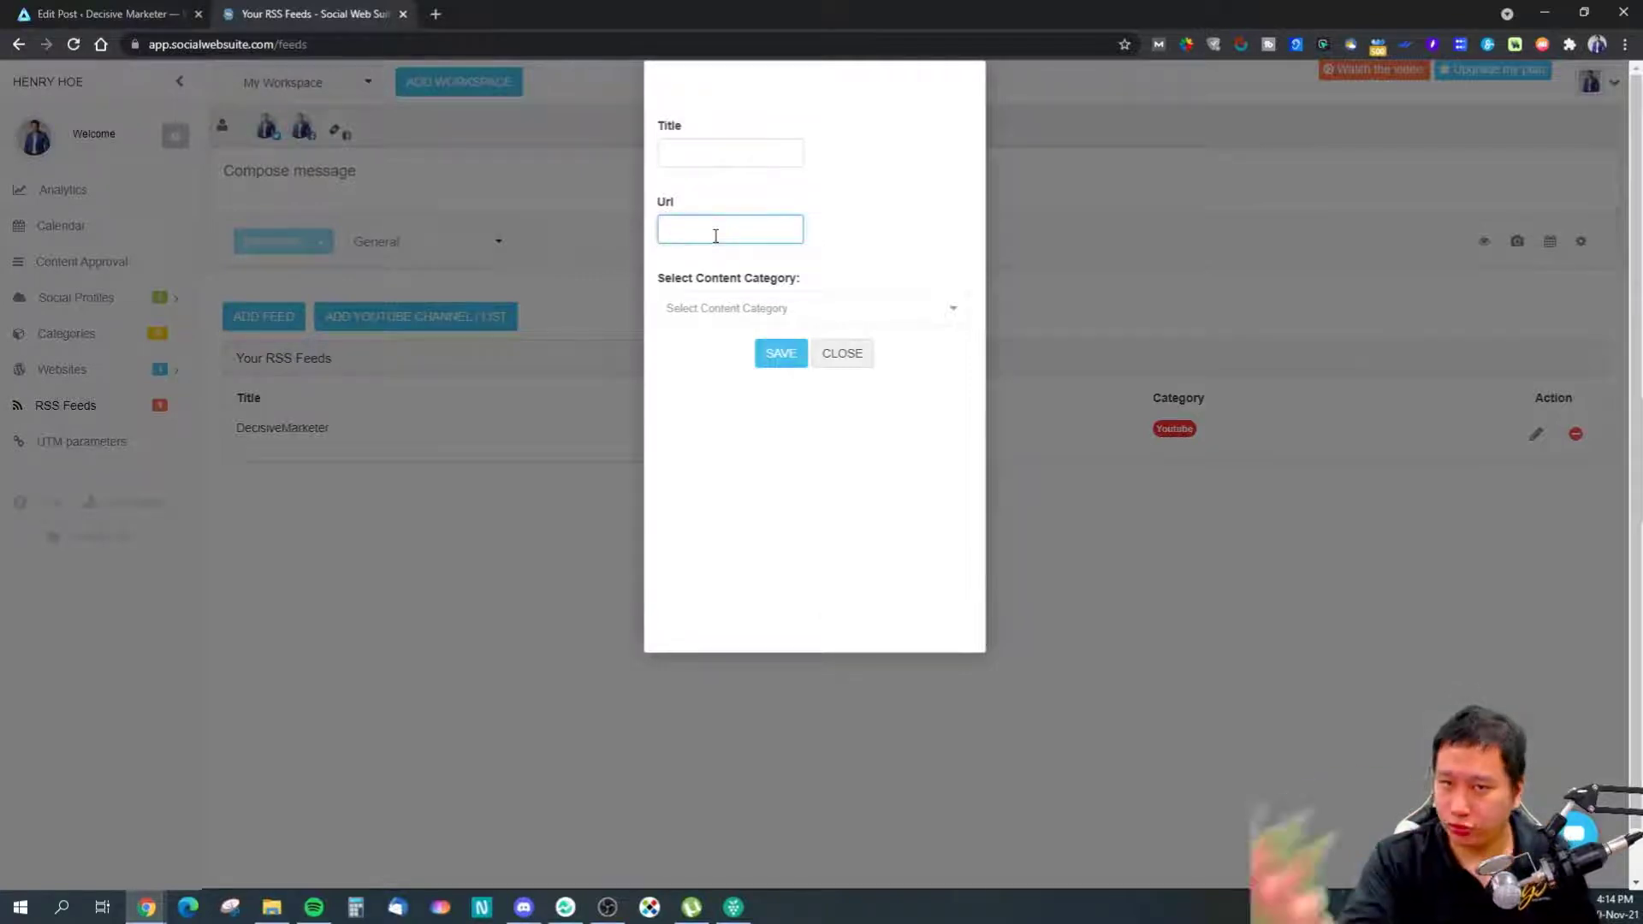
{"action": "left_click", "coordinate": [840, 358]}
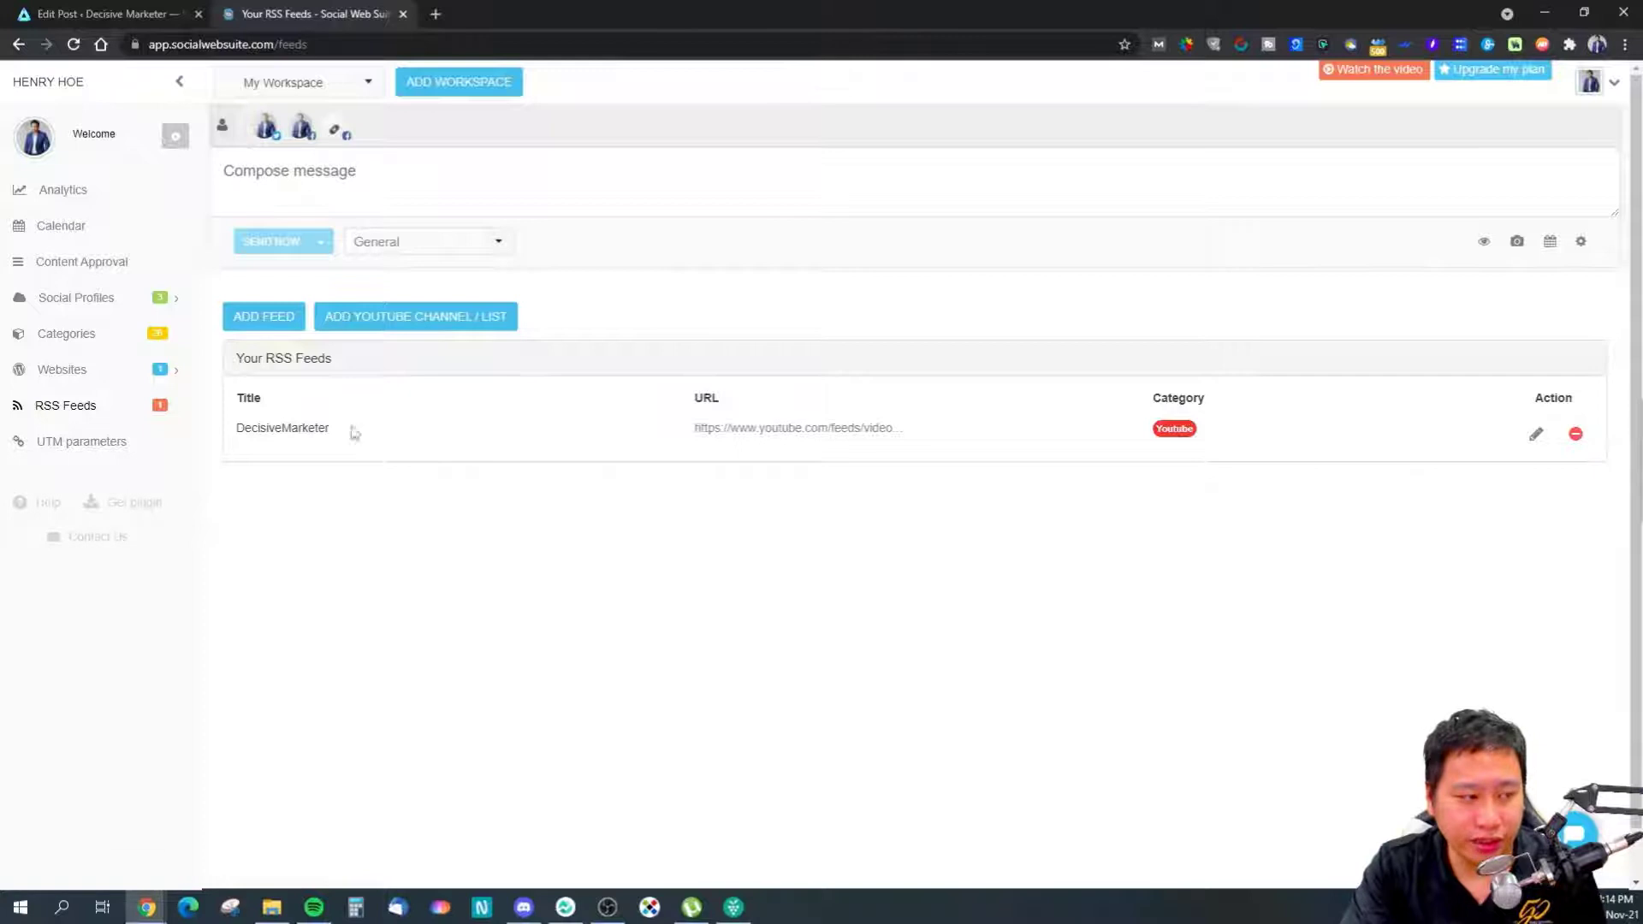
Browse the YouTube form's category list, cancel without saving, and go to UTM parameters
{"action": "left_click", "coordinate": [387, 322]}
{"action": "left_click", "coordinate": [693, 308]}
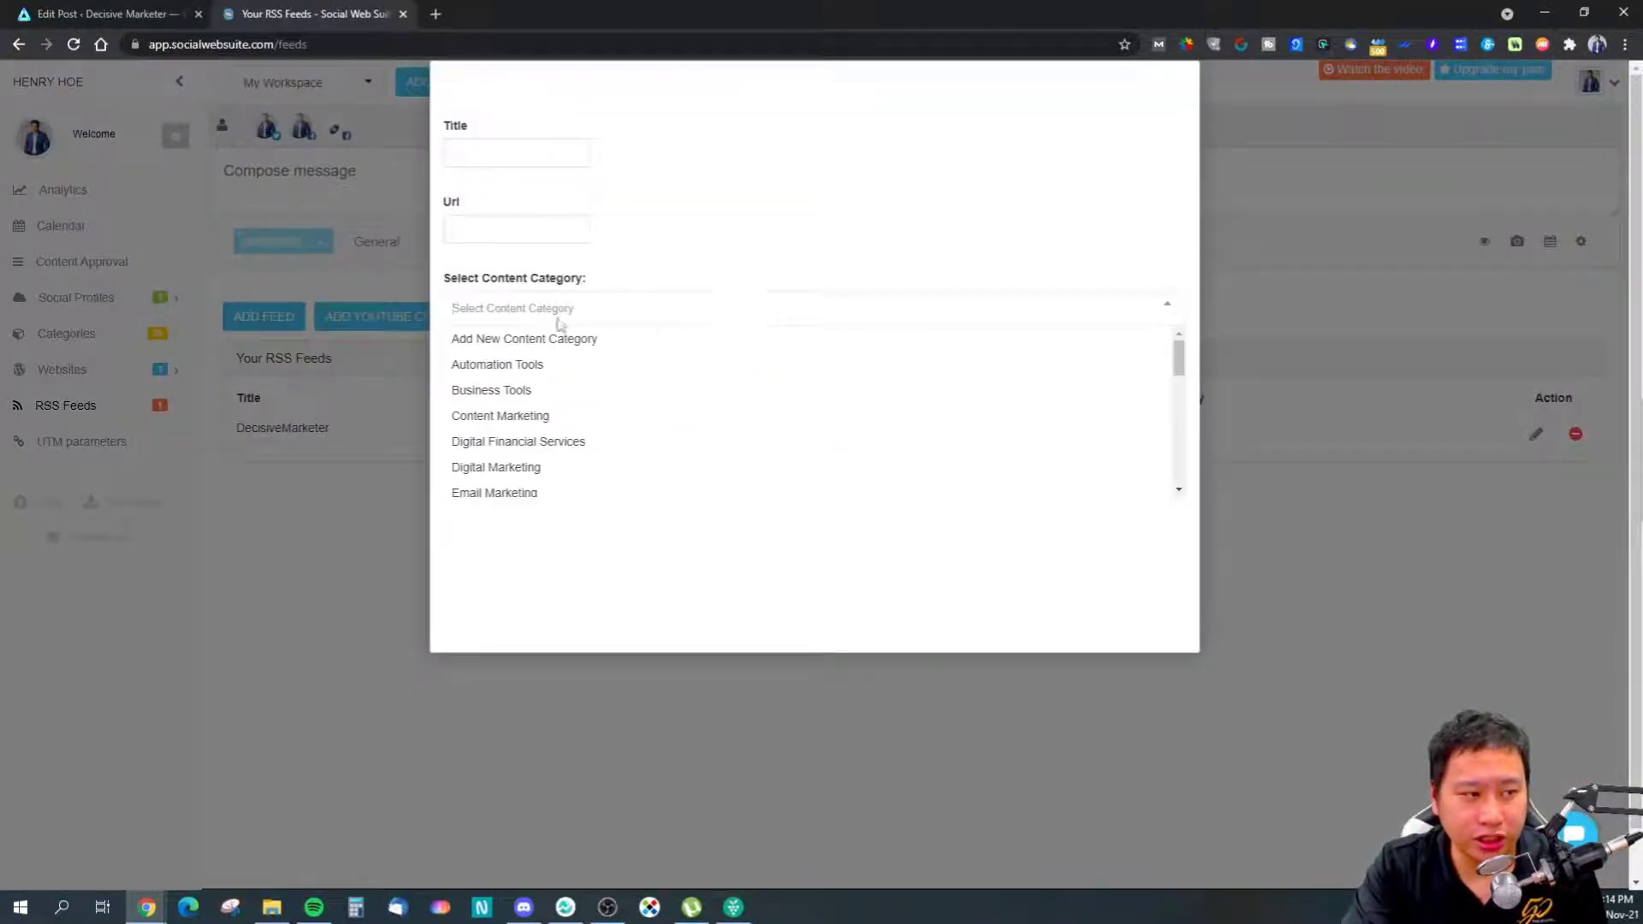
{"action": "scroll", "coordinate": [745, 496], "scroll_direction": "down", "scroll_amount": 8}
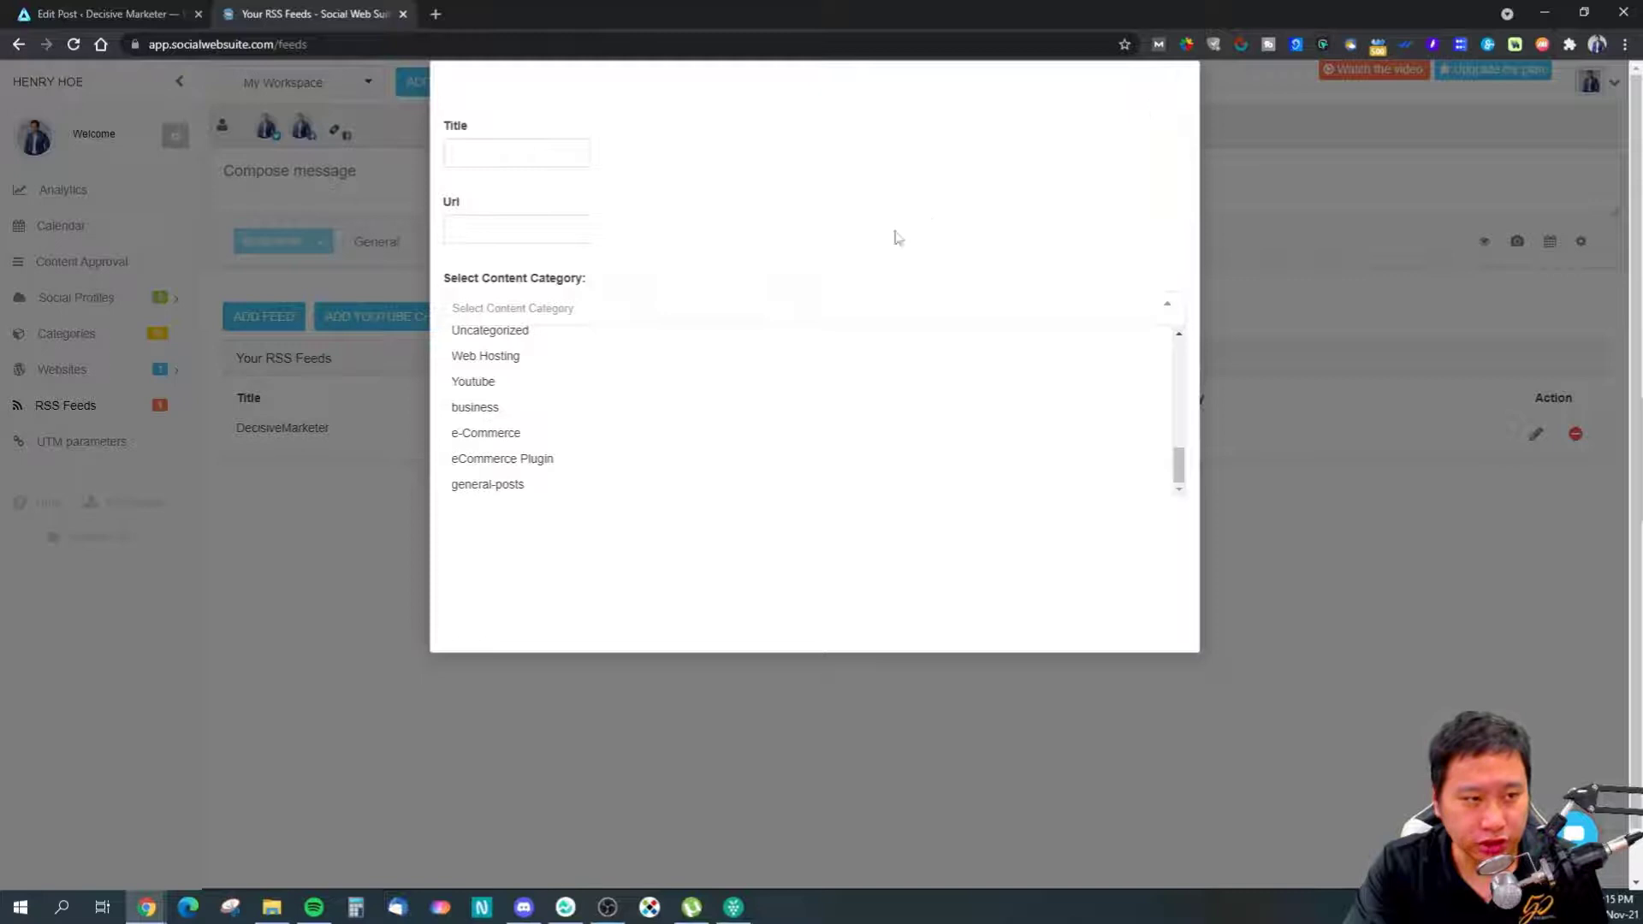
{"action": "left_click", "coordinate": [884, 310]}
{"action": "left_click", "coordinate": [842, 355]}
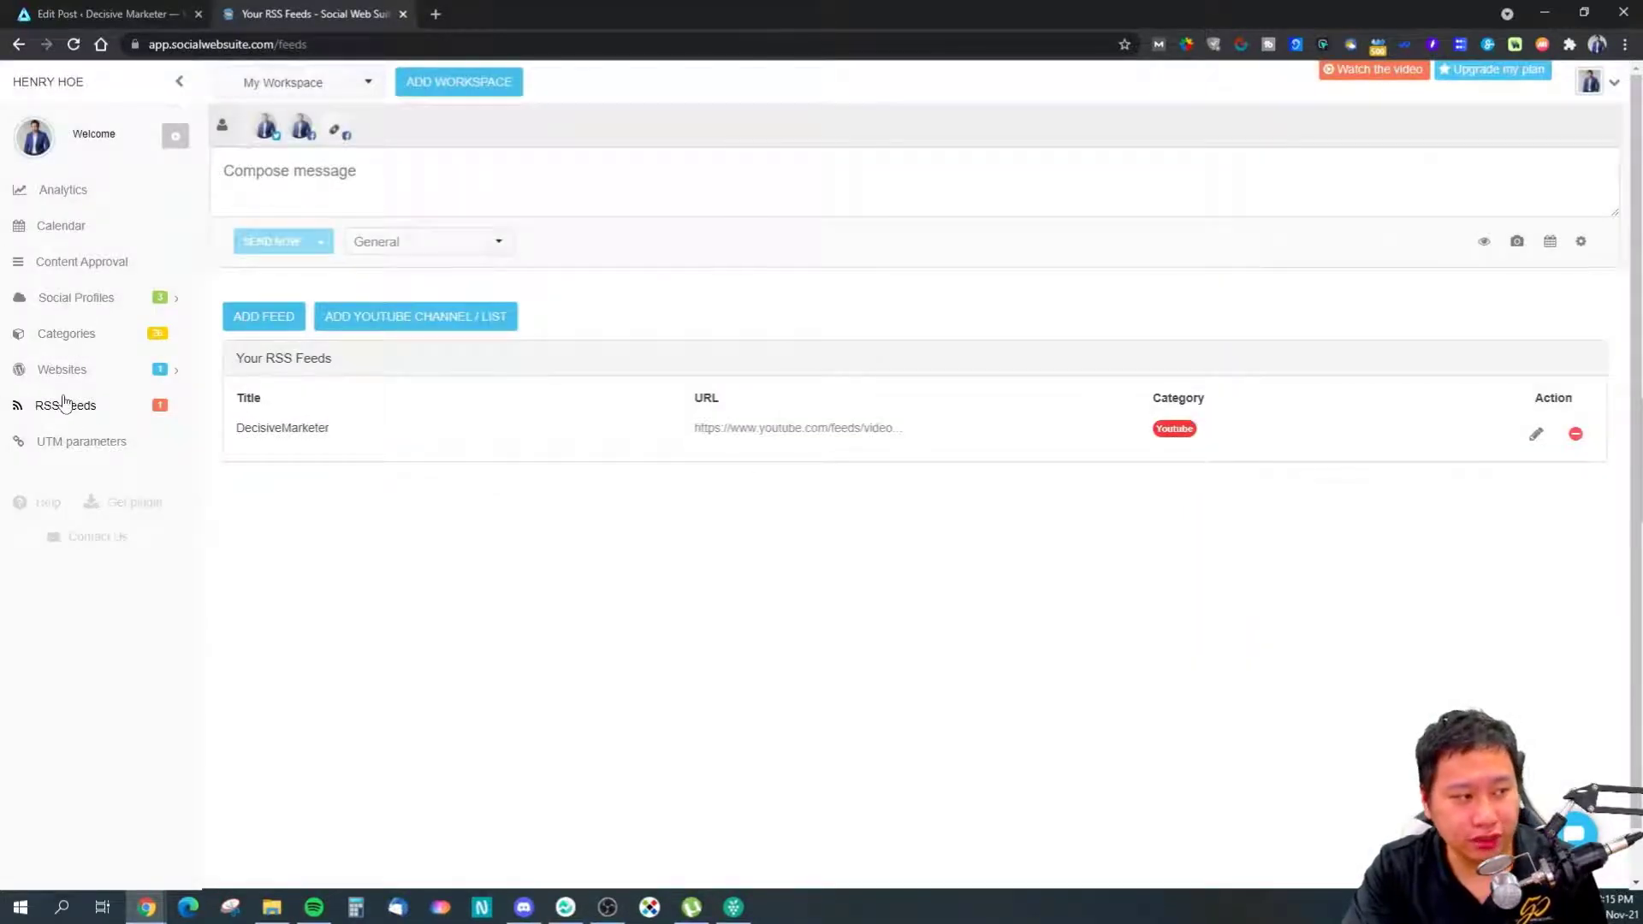
{"action": "left_click", "coordinate": [82, 456]}
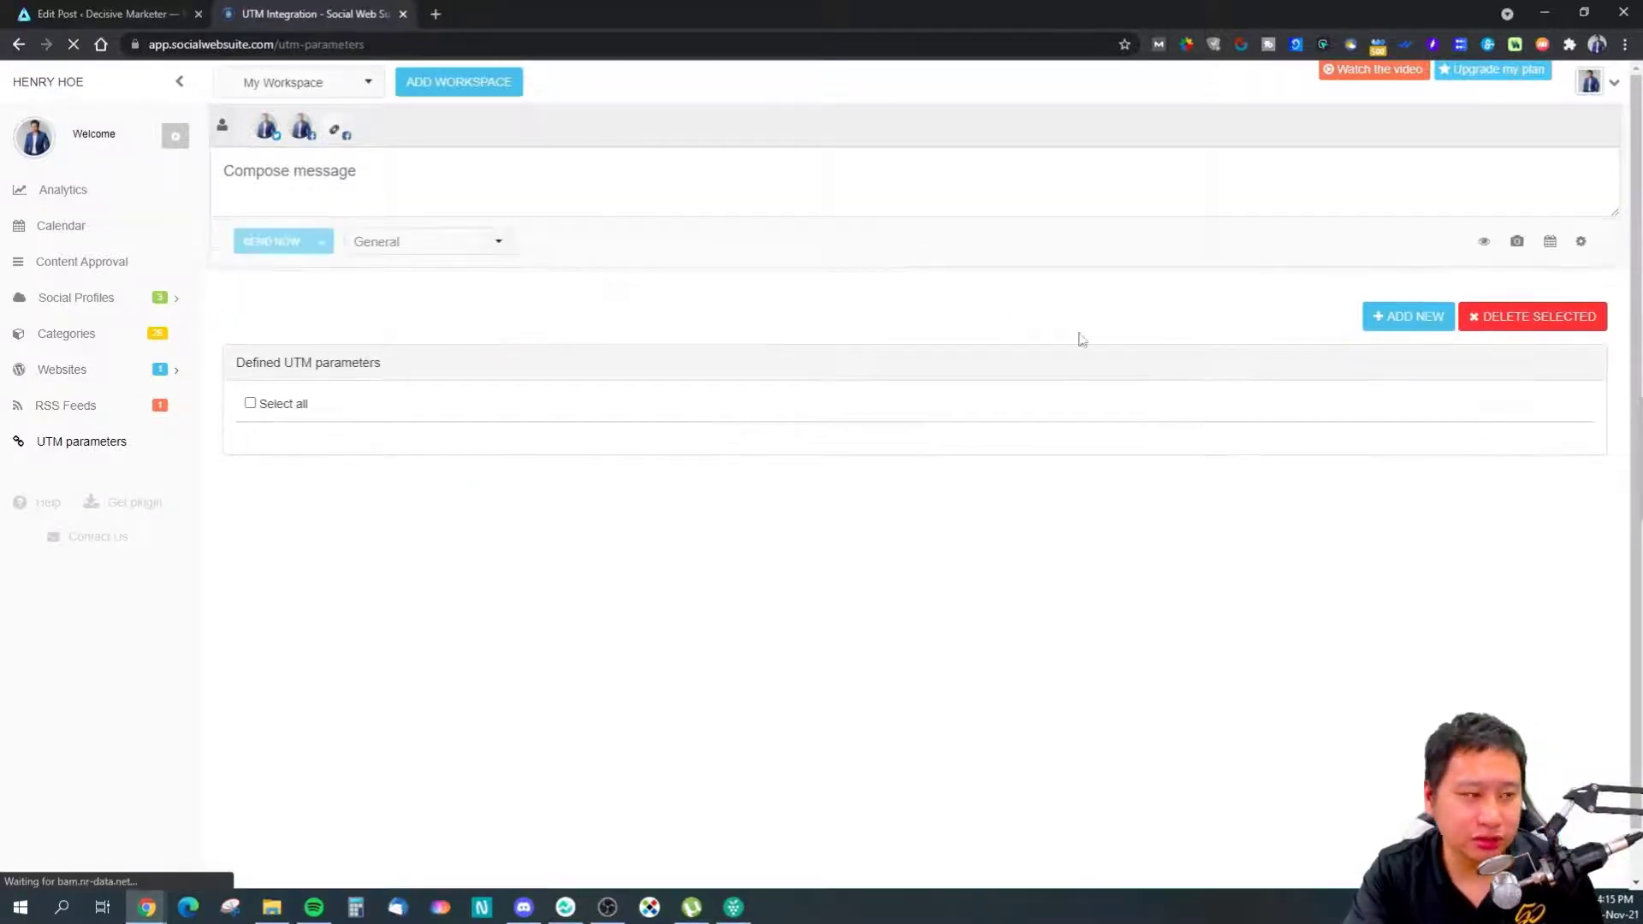
Step through a new UTM preset's title, utm_source, utm_campaign and utm_medium fields, then discard it
{"action": "left_click", "coordinate": [1403, 317]}
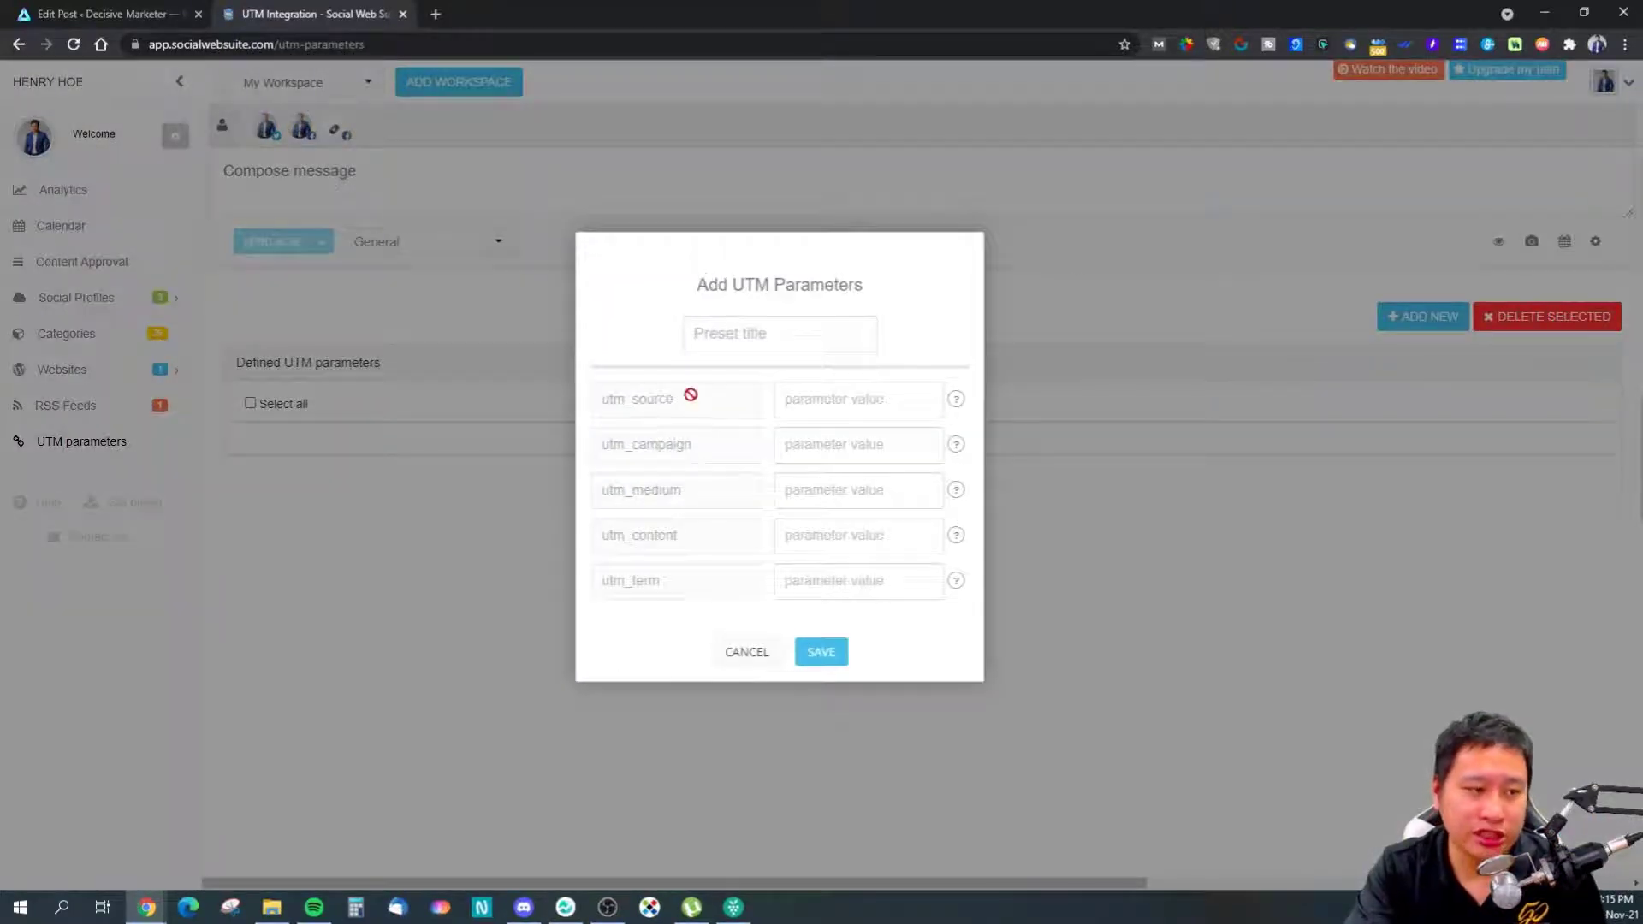
{"action": "left_click", "coordinate": [742, 346]}
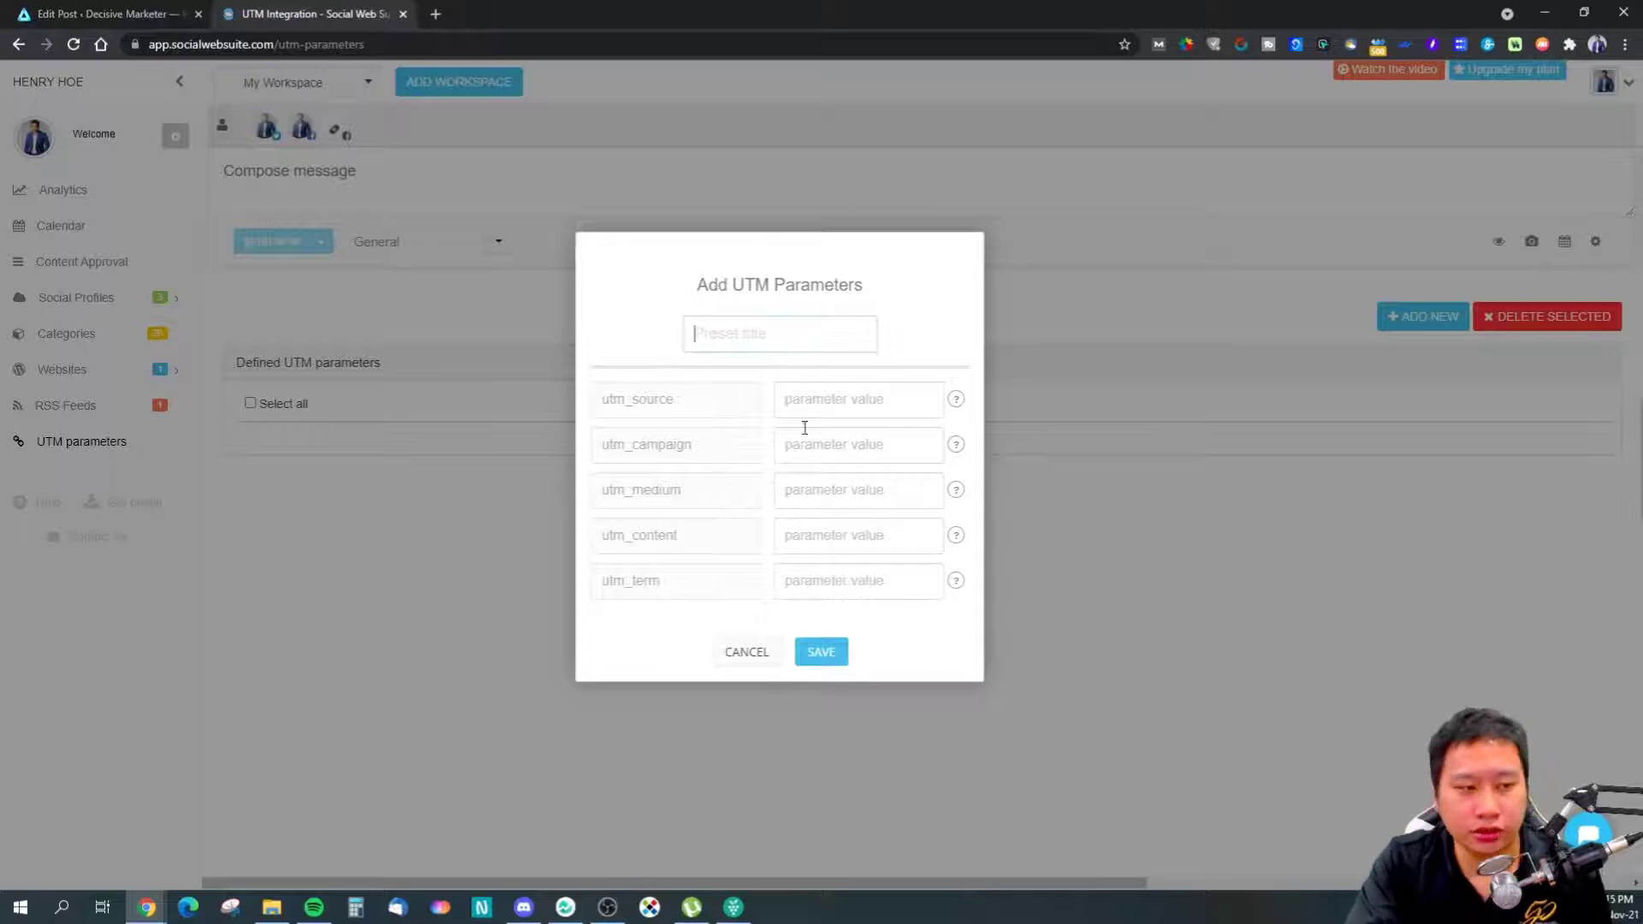
{"action": "left_click", "coordinate": [845, 400]}
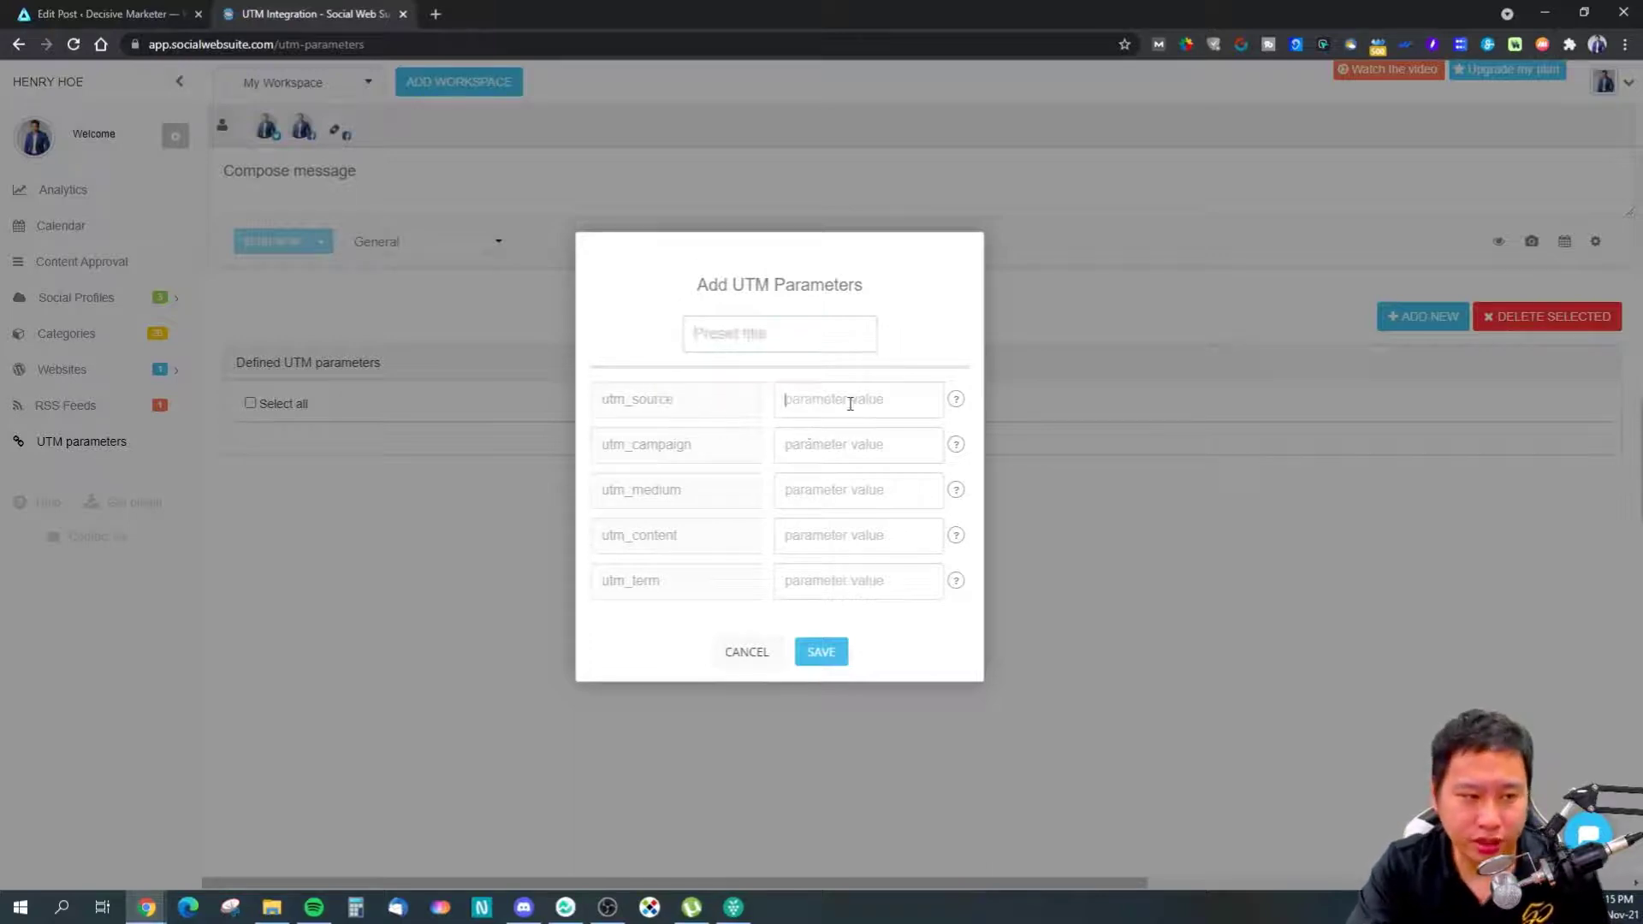
{"action": "left_click", "coordinate": [804, 456]}
{"action": "left_click", "coordinate": [788, 502]}
{"action": "left_click", "coordinate": [794, 541]}
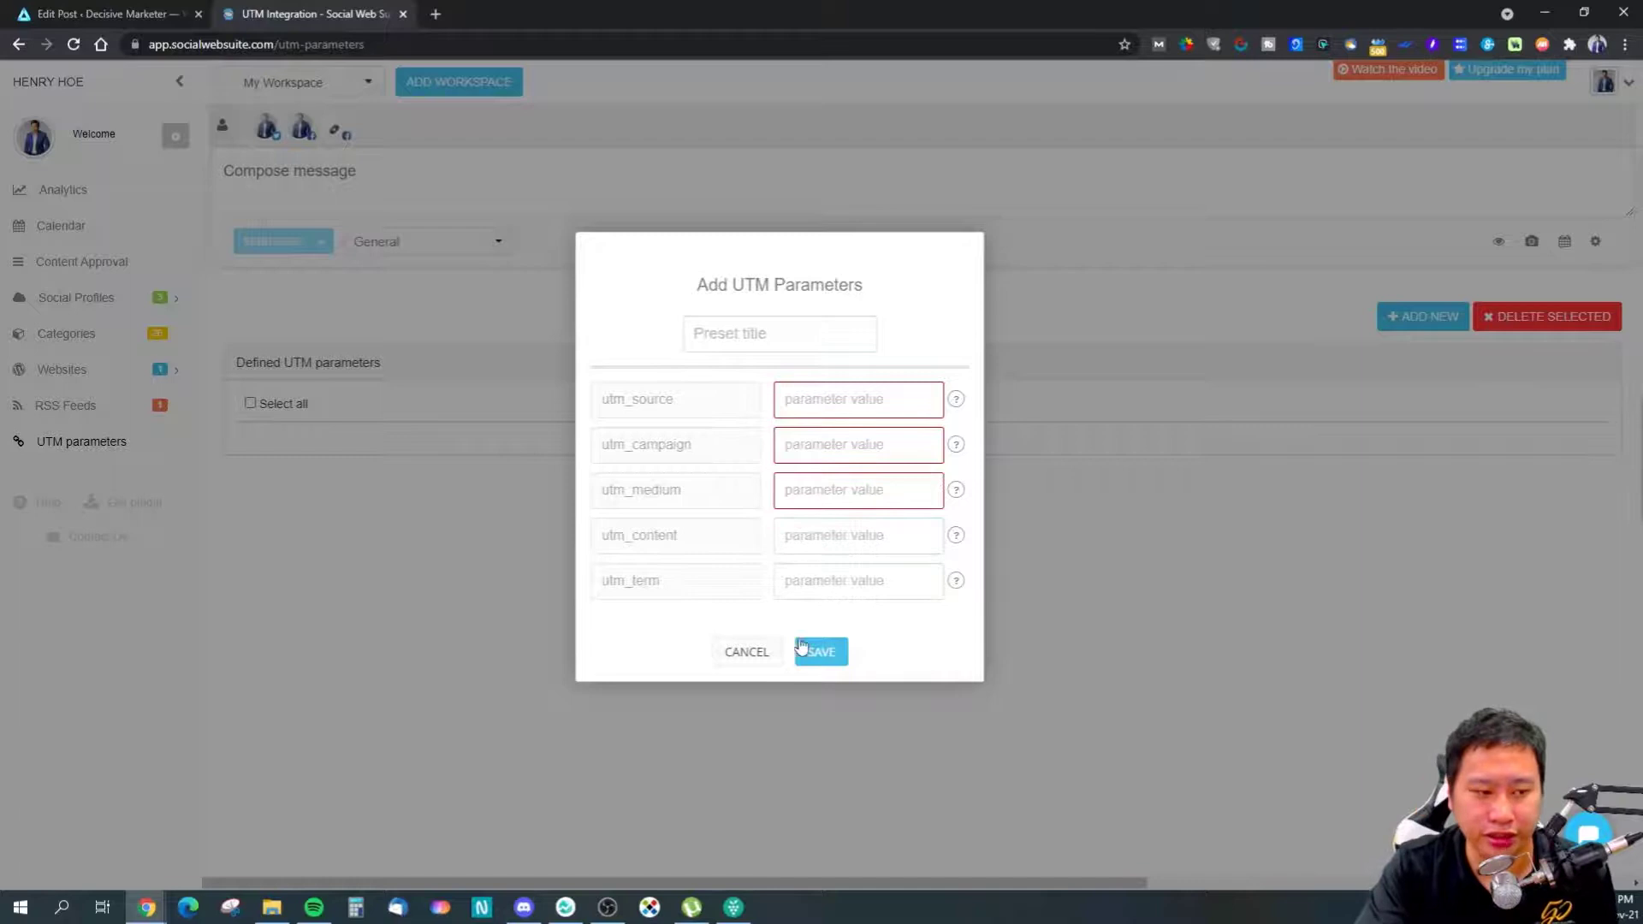
{"action": "left_click", "coordinate": [801, 650]}
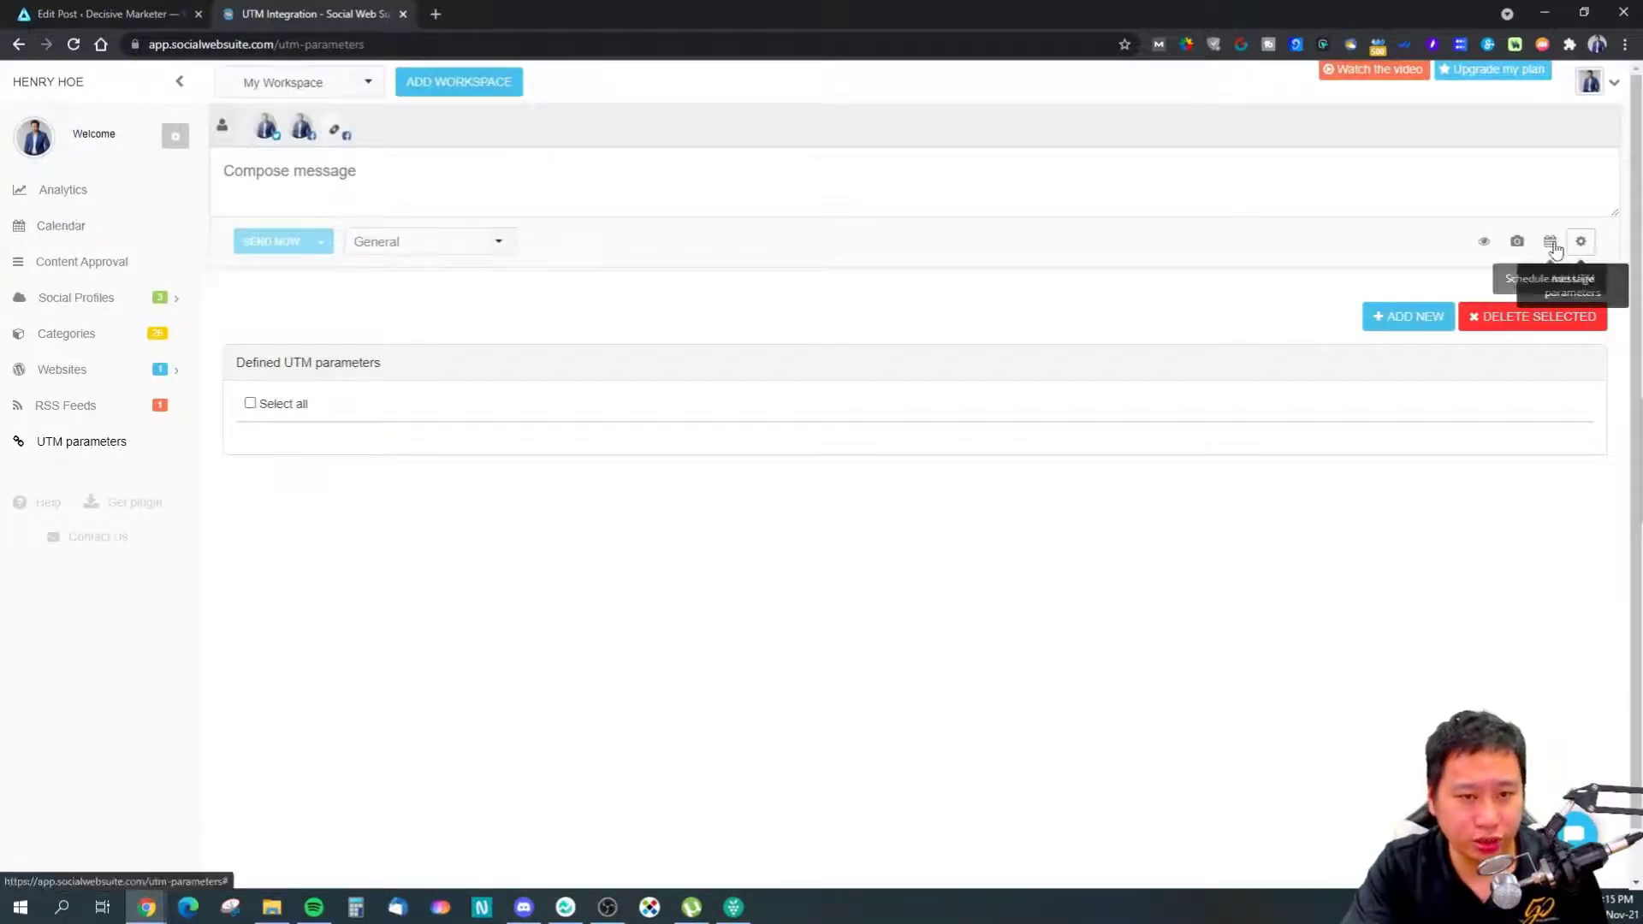
Try applying a saved UTM preset to the message, dismiss the no-URL warning, and cancel
{"action": "left_click", "coordinate": [1554, 247]}
{"action": "left_click", "coordinate": [741, 460]}
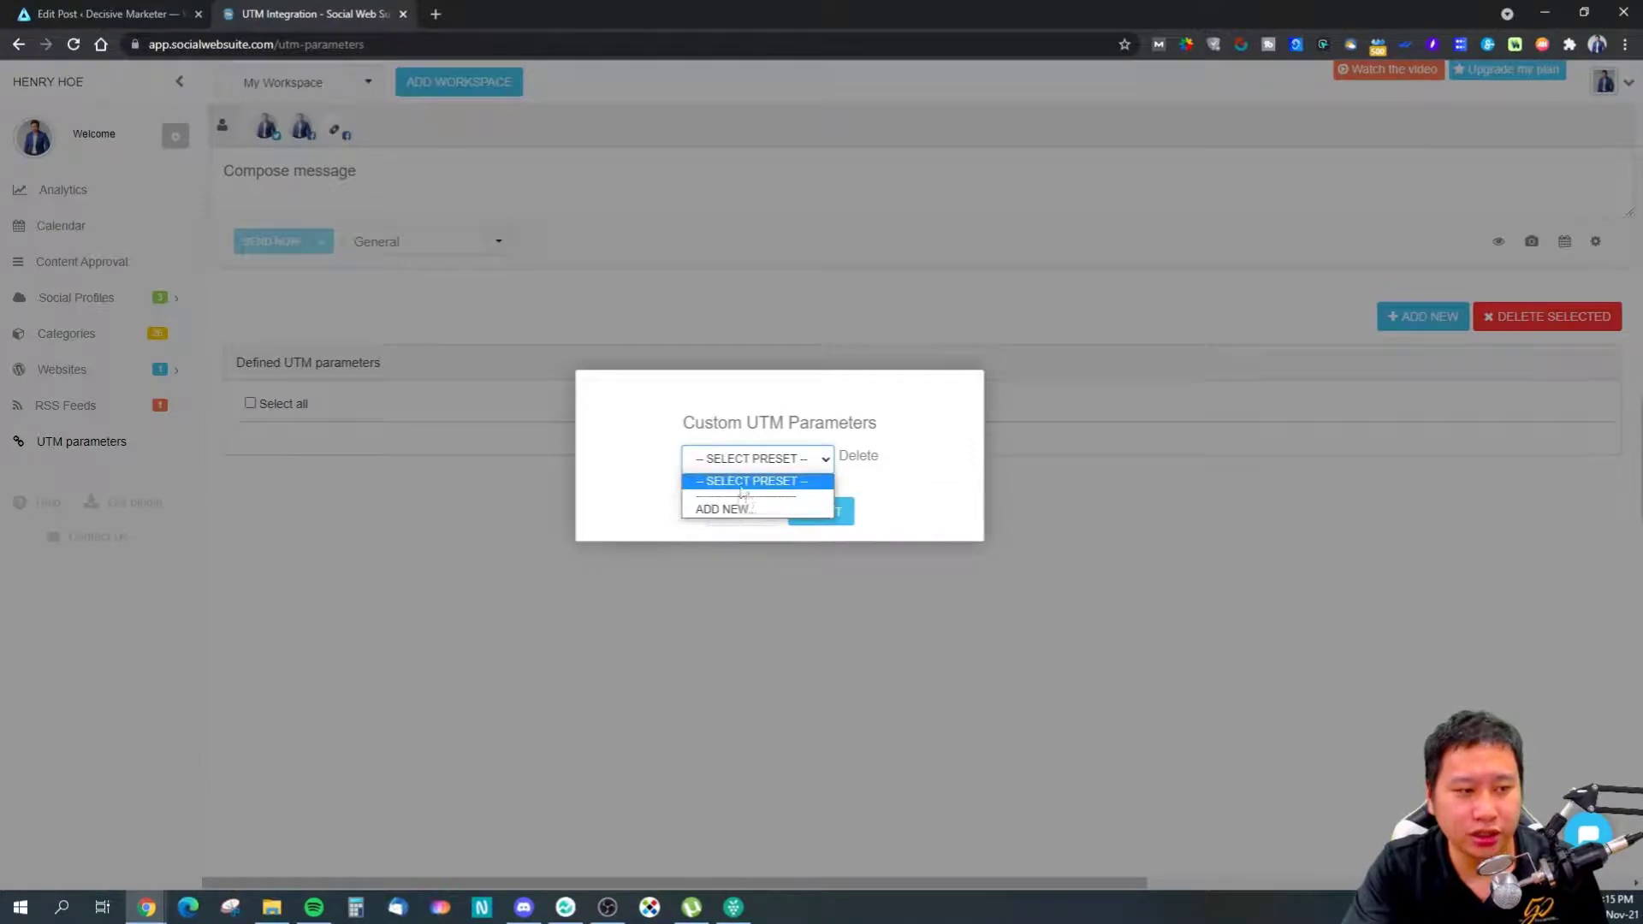
{"action": "left_click", "coordinate": [886, 507]}
{"action": "left_click", "coordinate": [843, 511]}
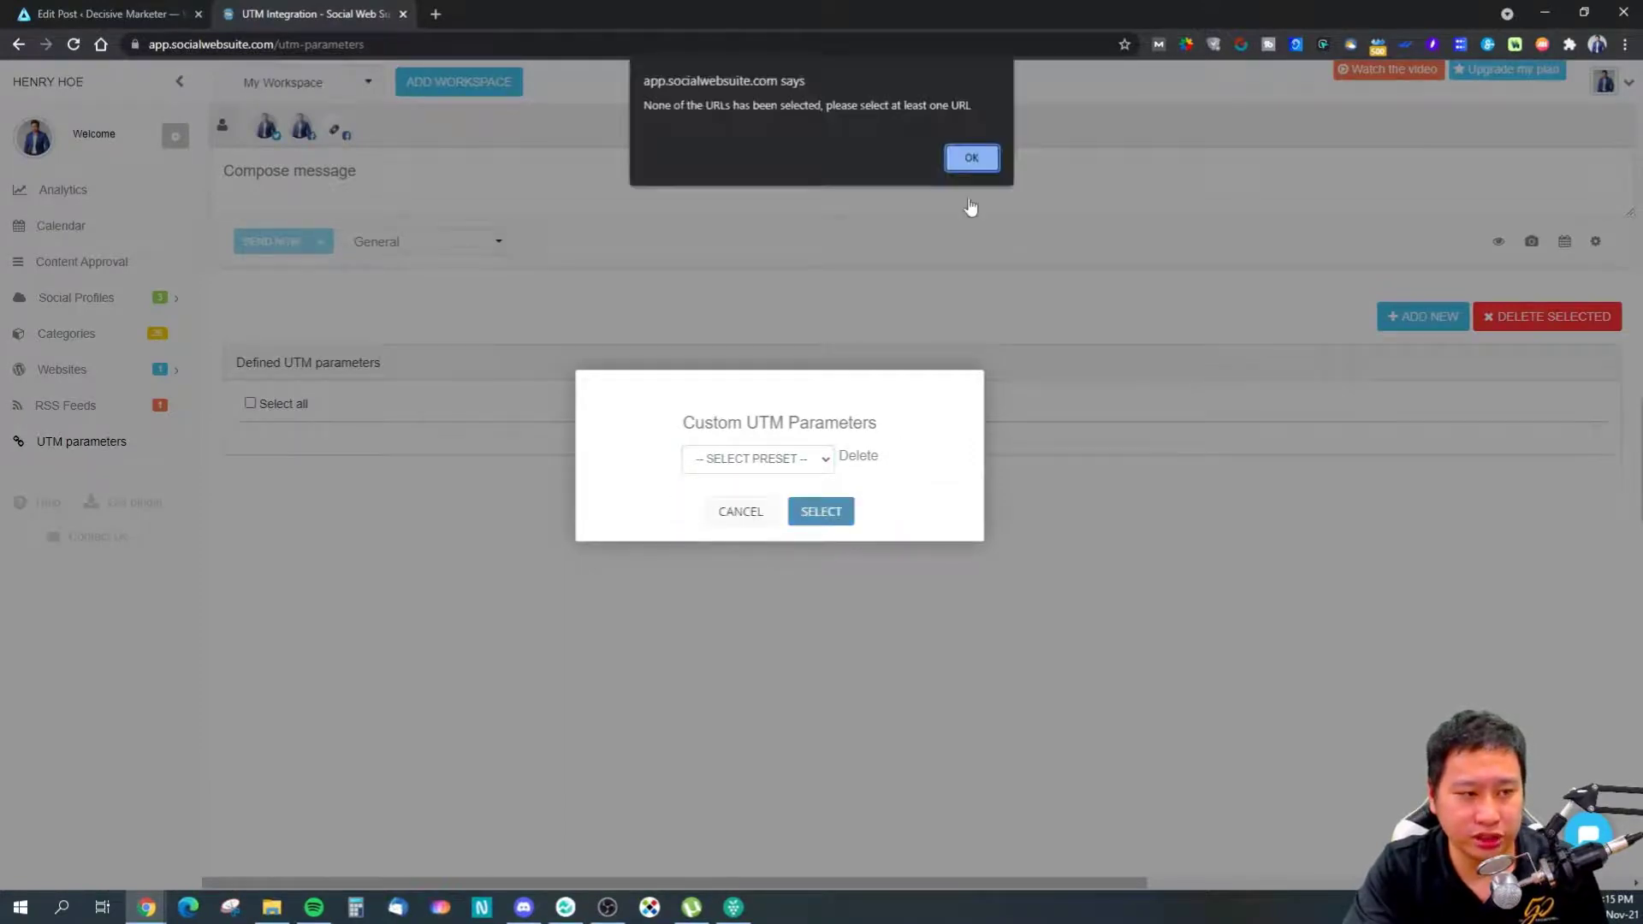
{"action": "left_click", "coordinate": [970, 159]}
{"action": "left_click", "coordinate": [733, 512]}
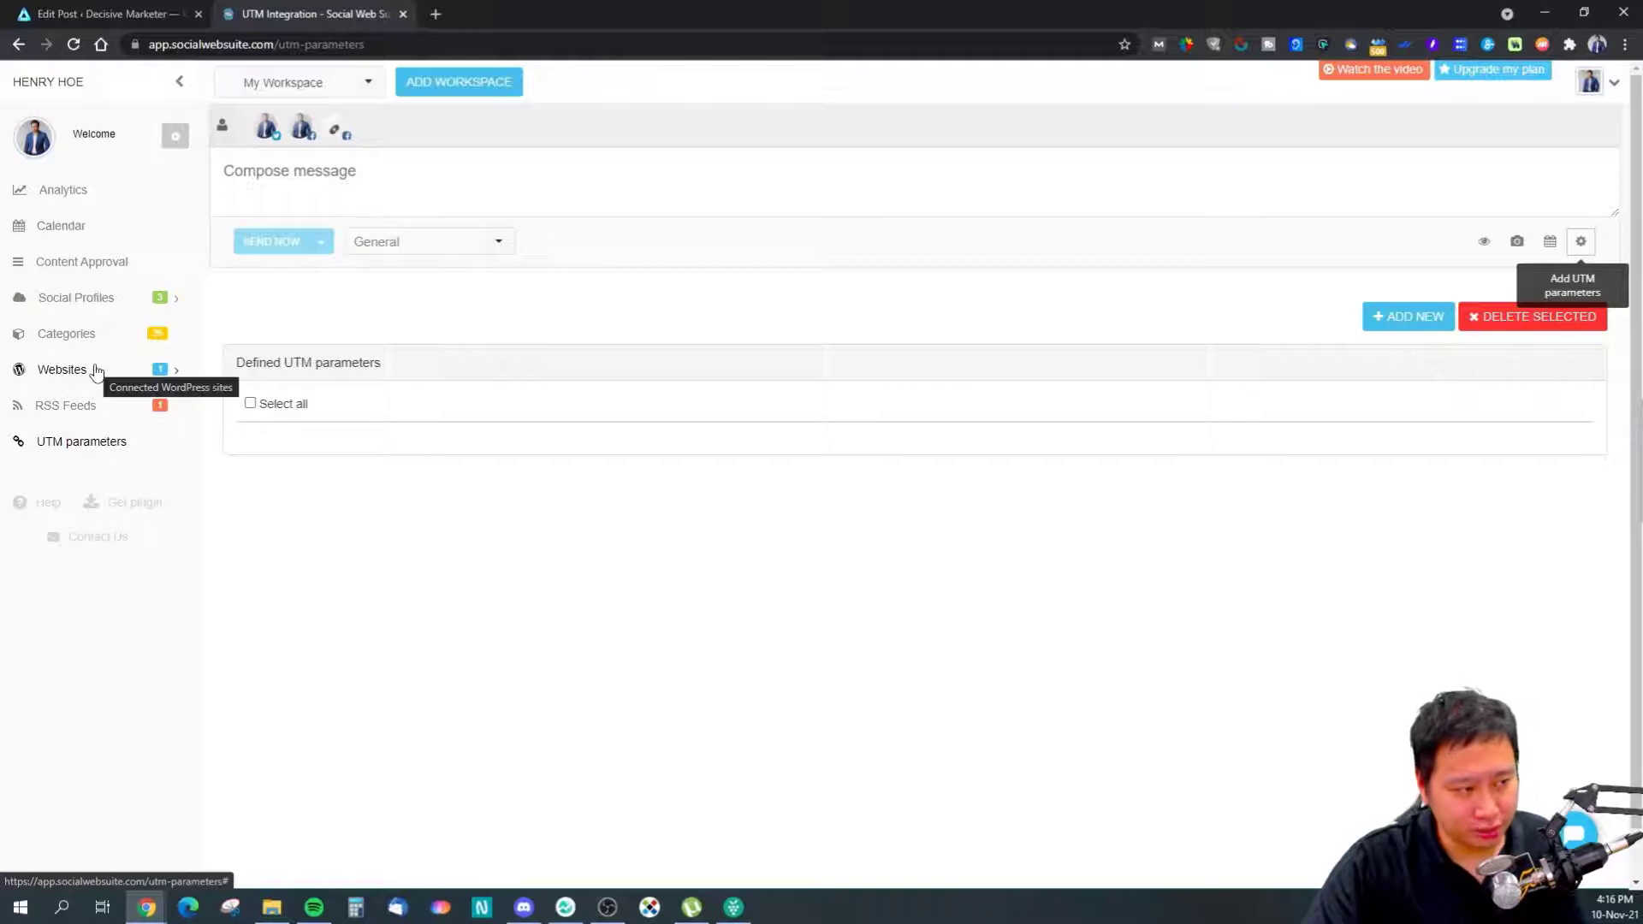
Look over the November 2021 posting calendar of scheduled Facebook posts
{"action": "left_click", "coordinate": [81, 233]}
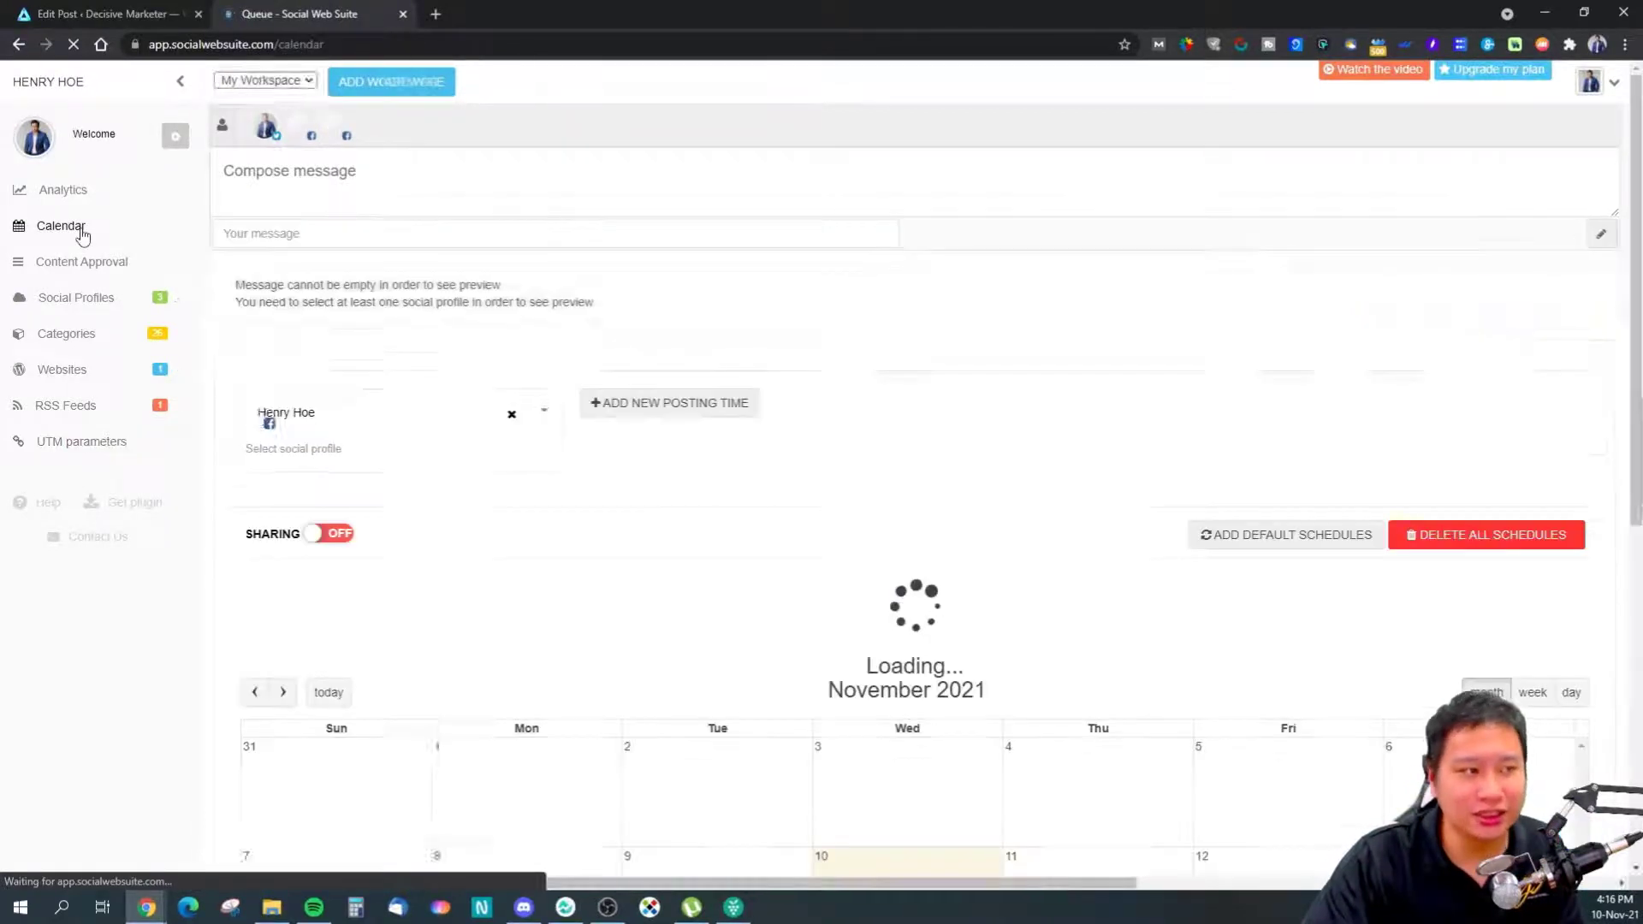
{"action": "scroll", "coordinate": [676, 440], "scroll_direction": "down", "scroll_amount": 3}
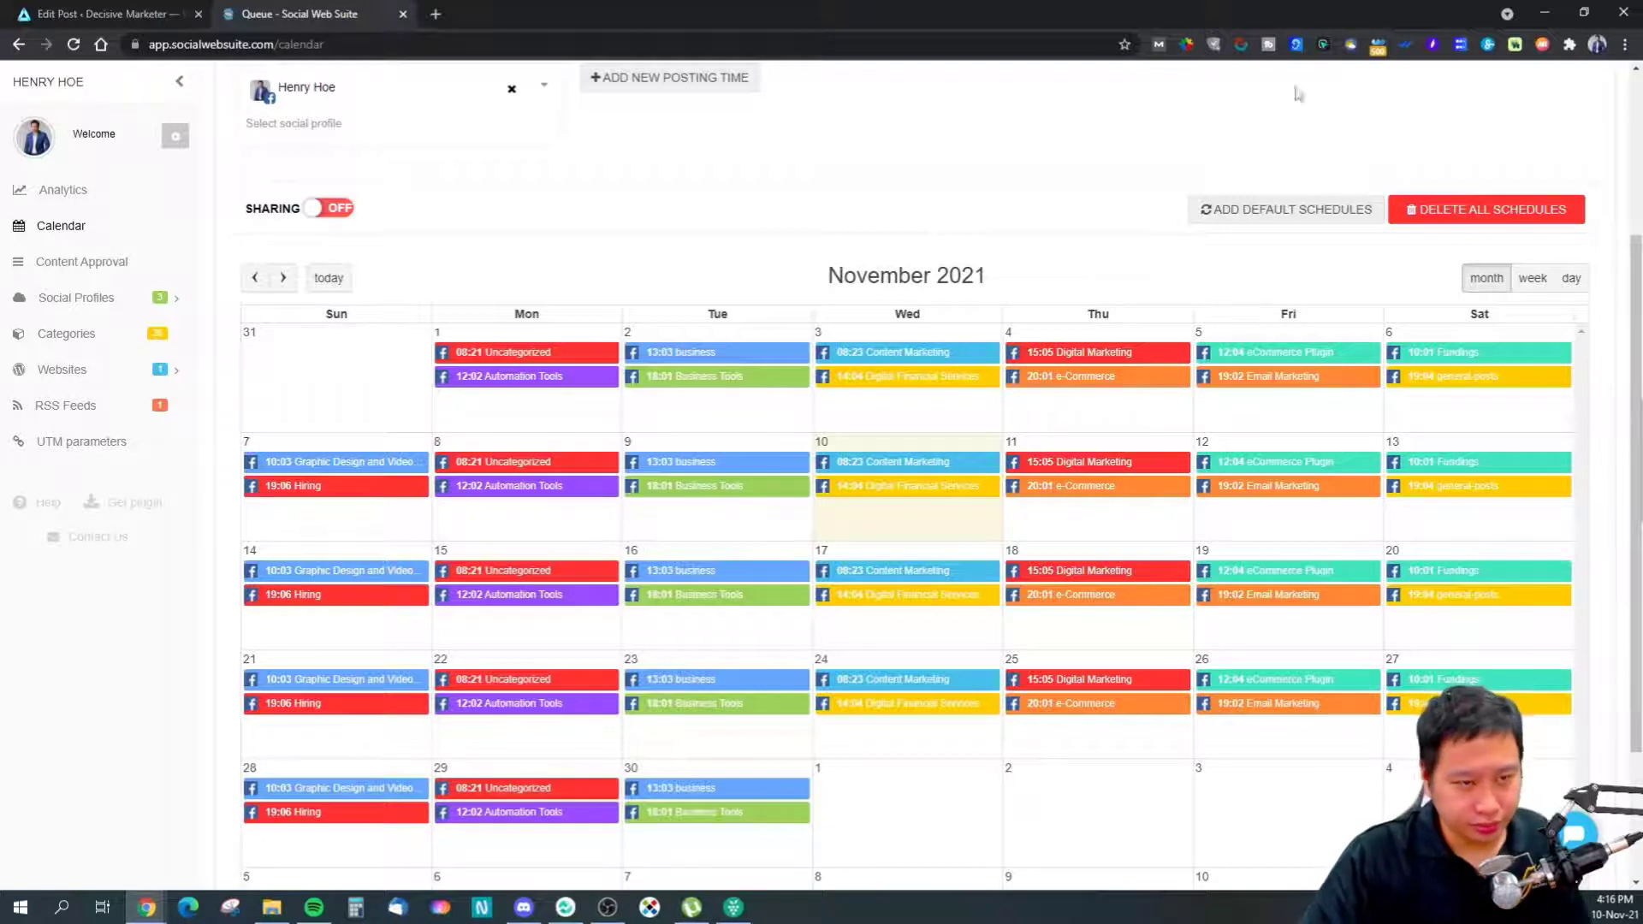
{"action": "scroll", "coordinate": [674, 303], "scroll_direction": "up", "scroll_amount": 3}
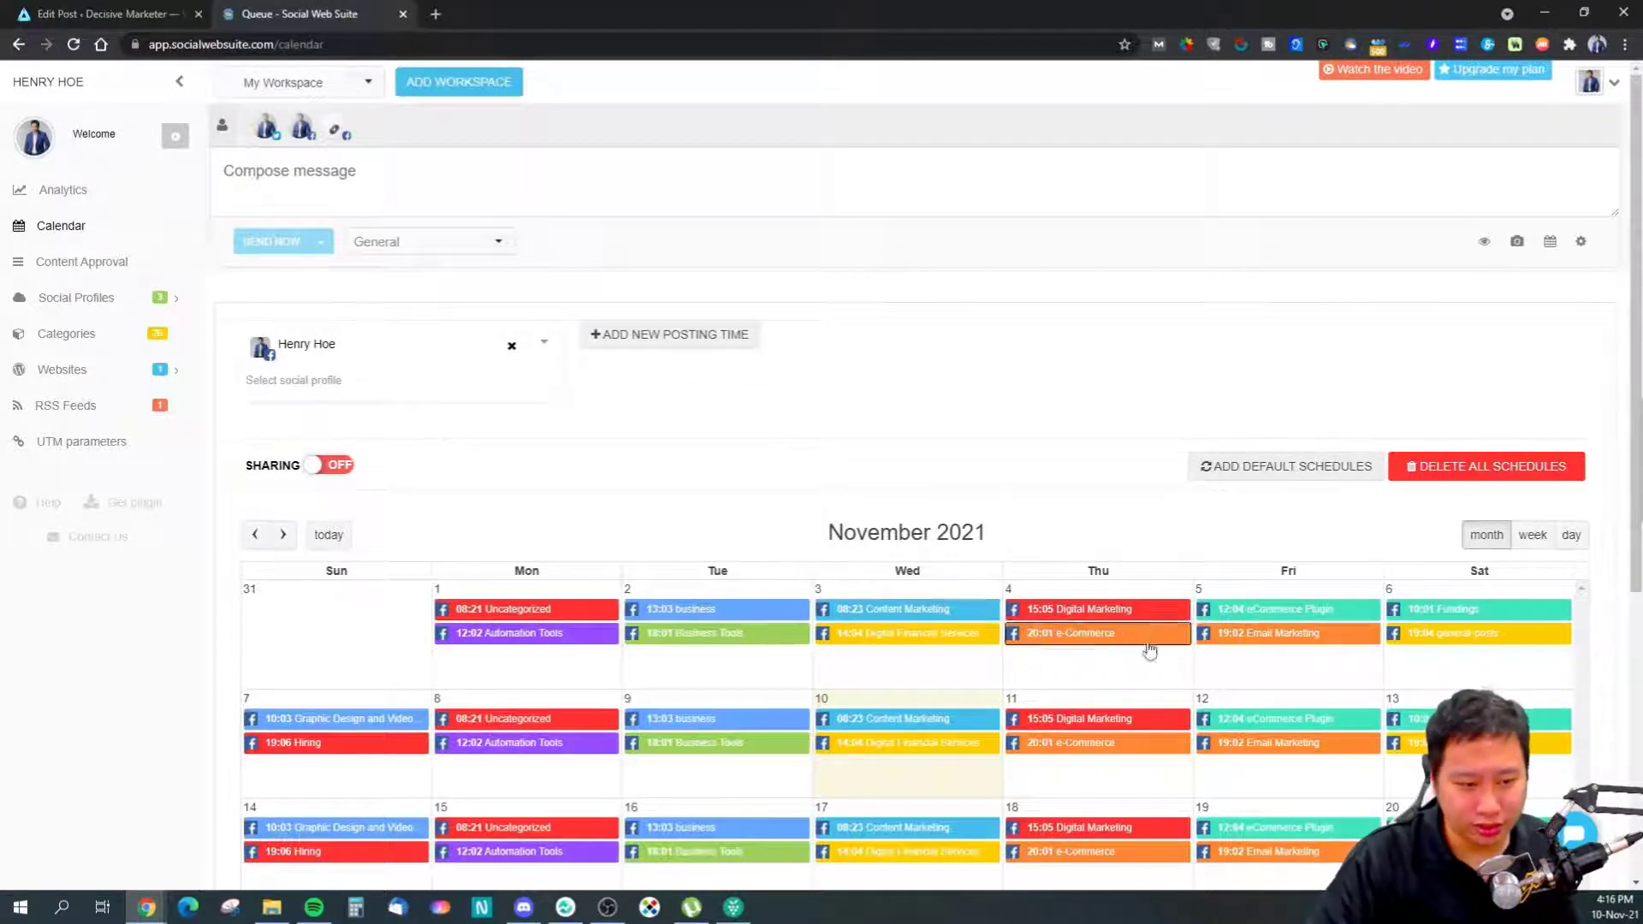
{"action": "scroll", "coordinate": [1088, 760], "scroll_direction": "down", "scroll_amount": 1}
{"action": "scroll", "coordinate": [1088, 760], "scroll_direction": "down", "scroll_amount": 4}
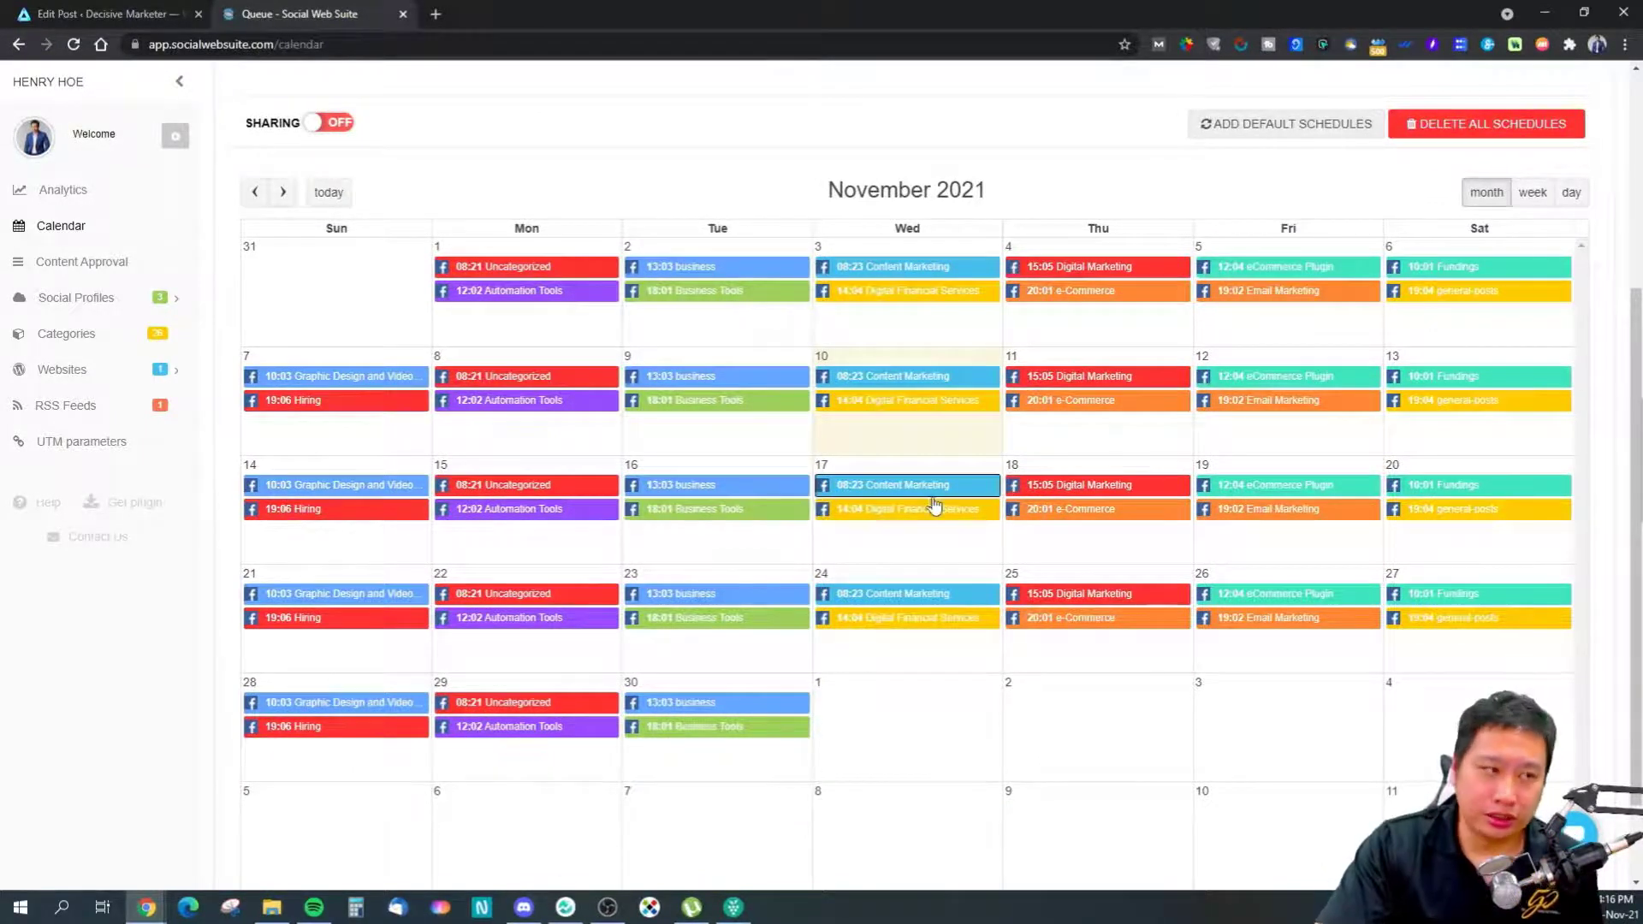
{"action": "scroll", "coordinate": [1021, 504], "scroll_direction": "up", "scroll_amount": 4}
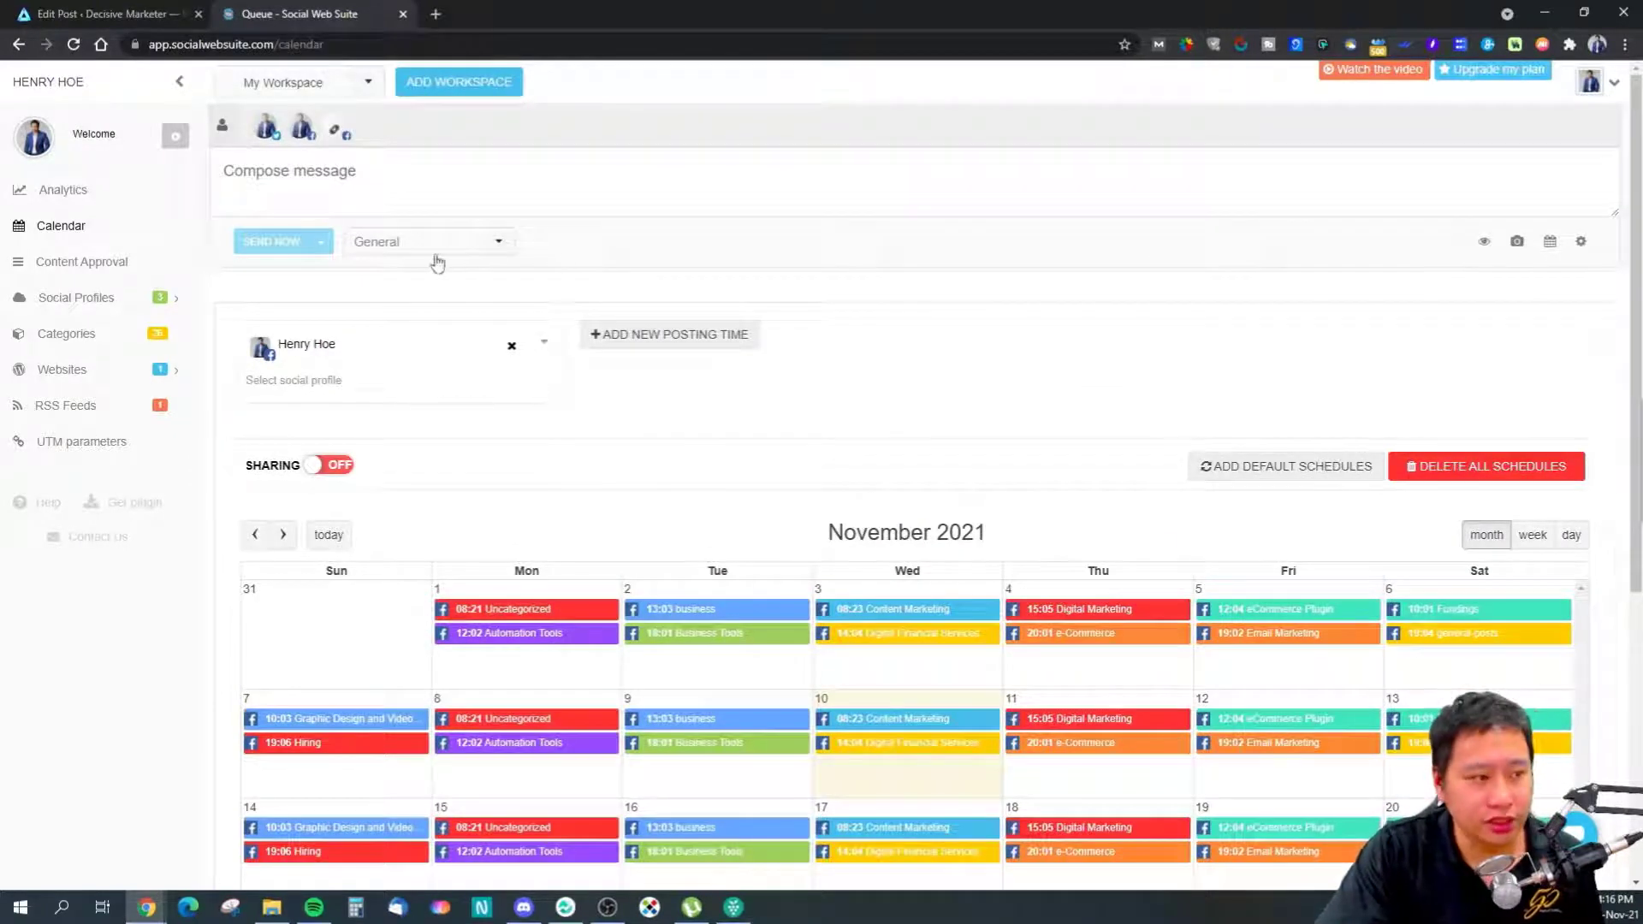
Browse the categories in the new posting-time form and close it without adding a time
{"action": "left_click", "coordinate": [642, 343]}
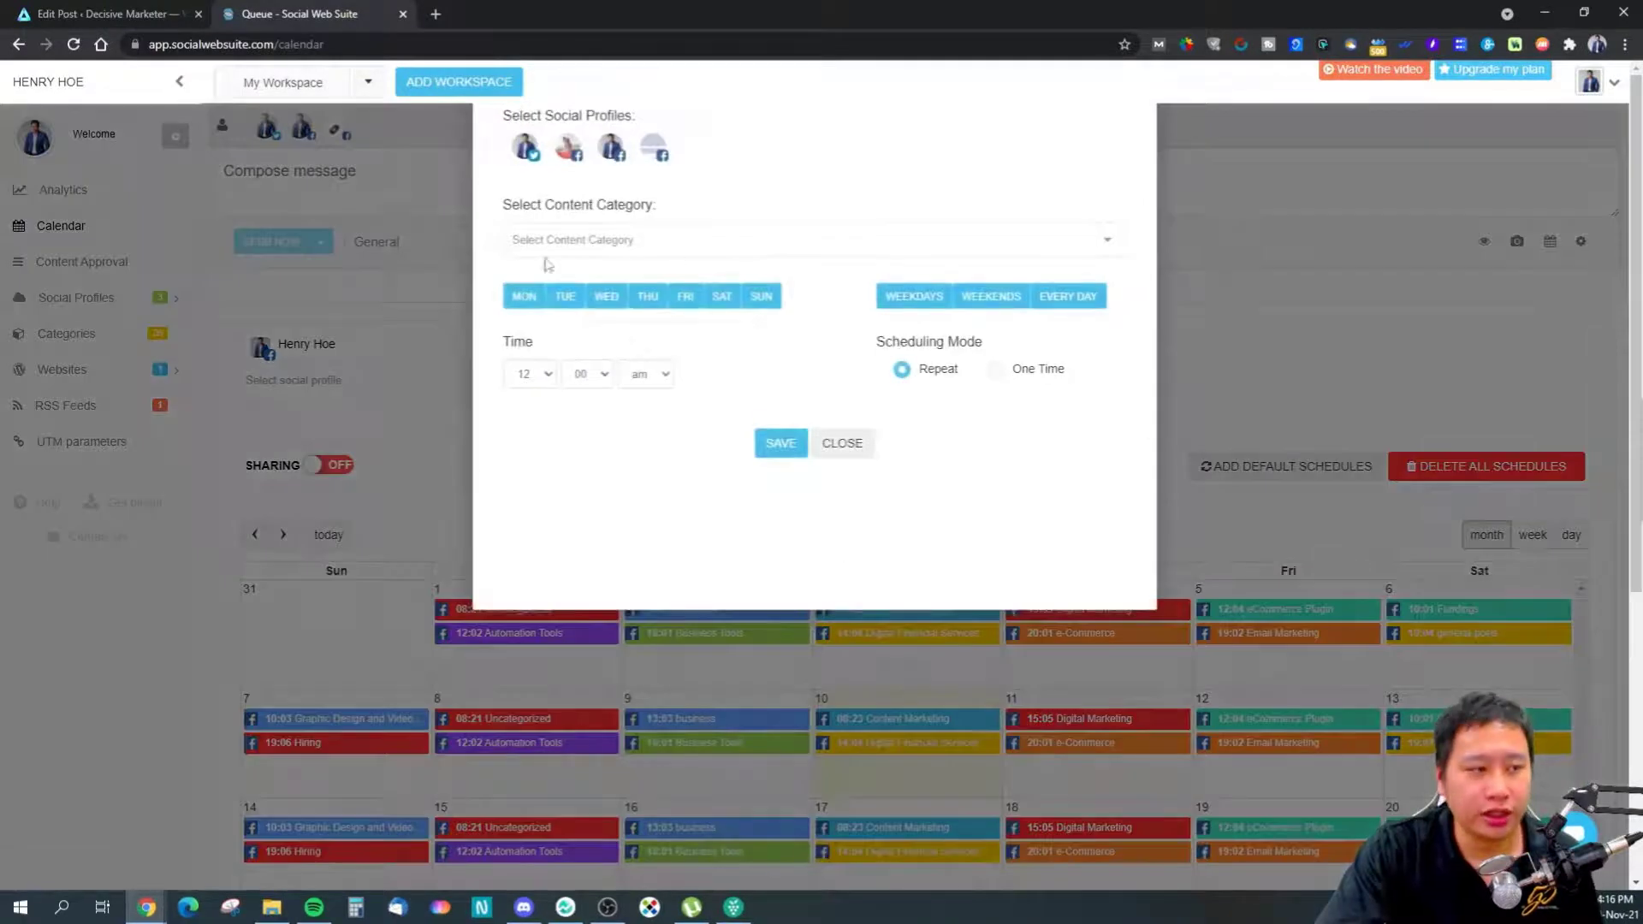
{"action": "left_click", "coordinate": [611, 242]}
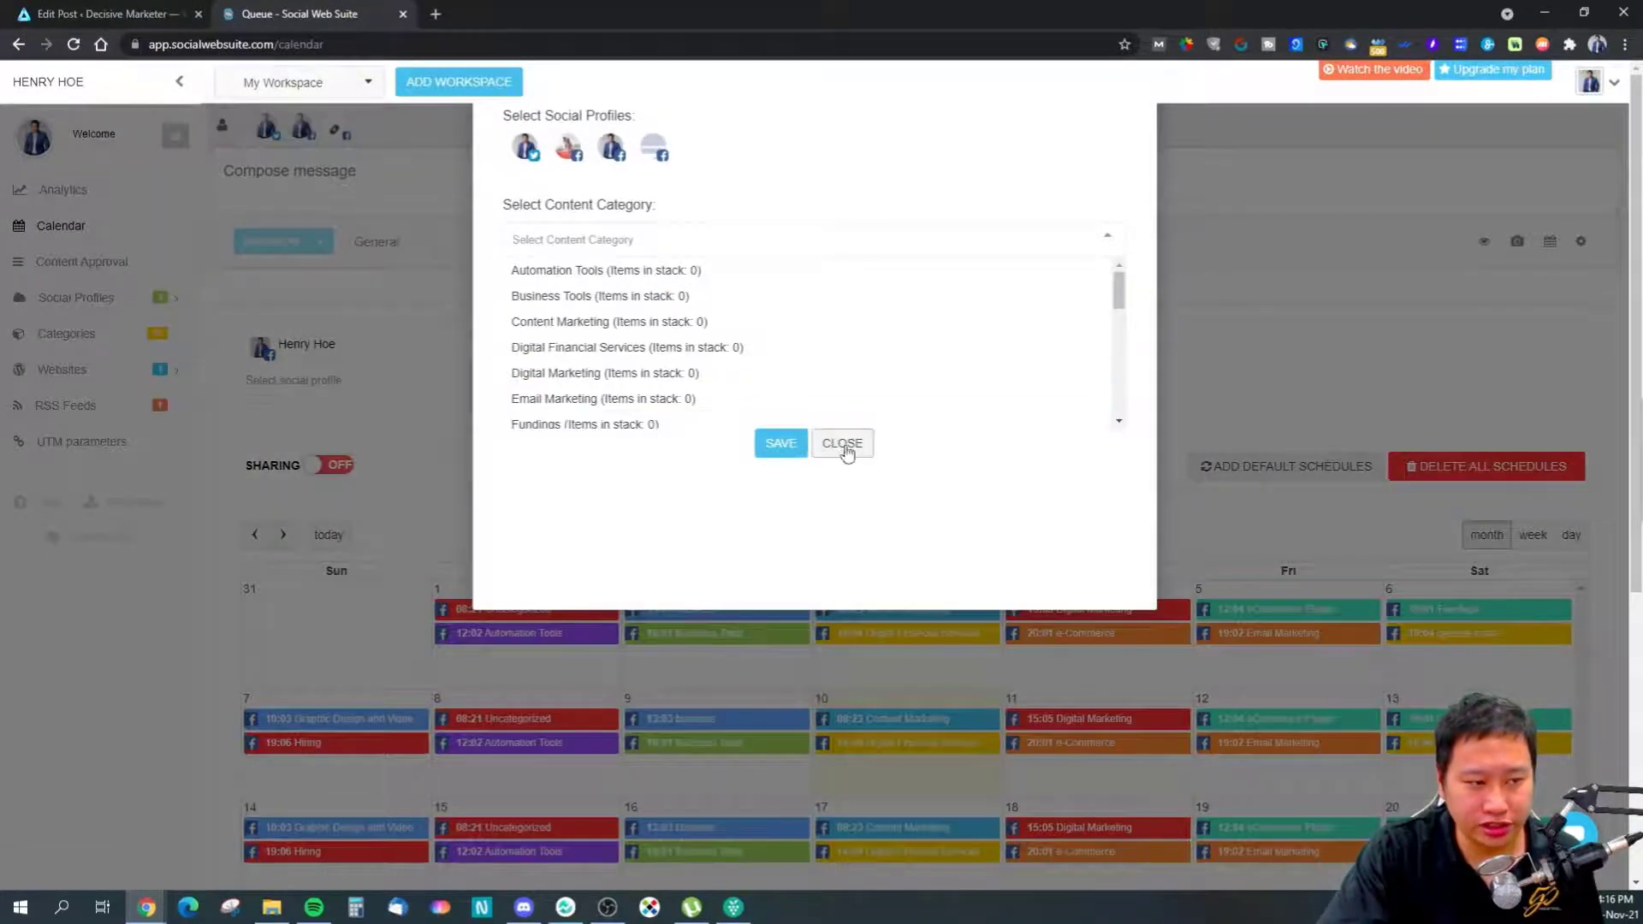
{"action": "left_click", "coordinate": [846, 445]}
{"action": "left_click", "coordinate": [645, 335]}
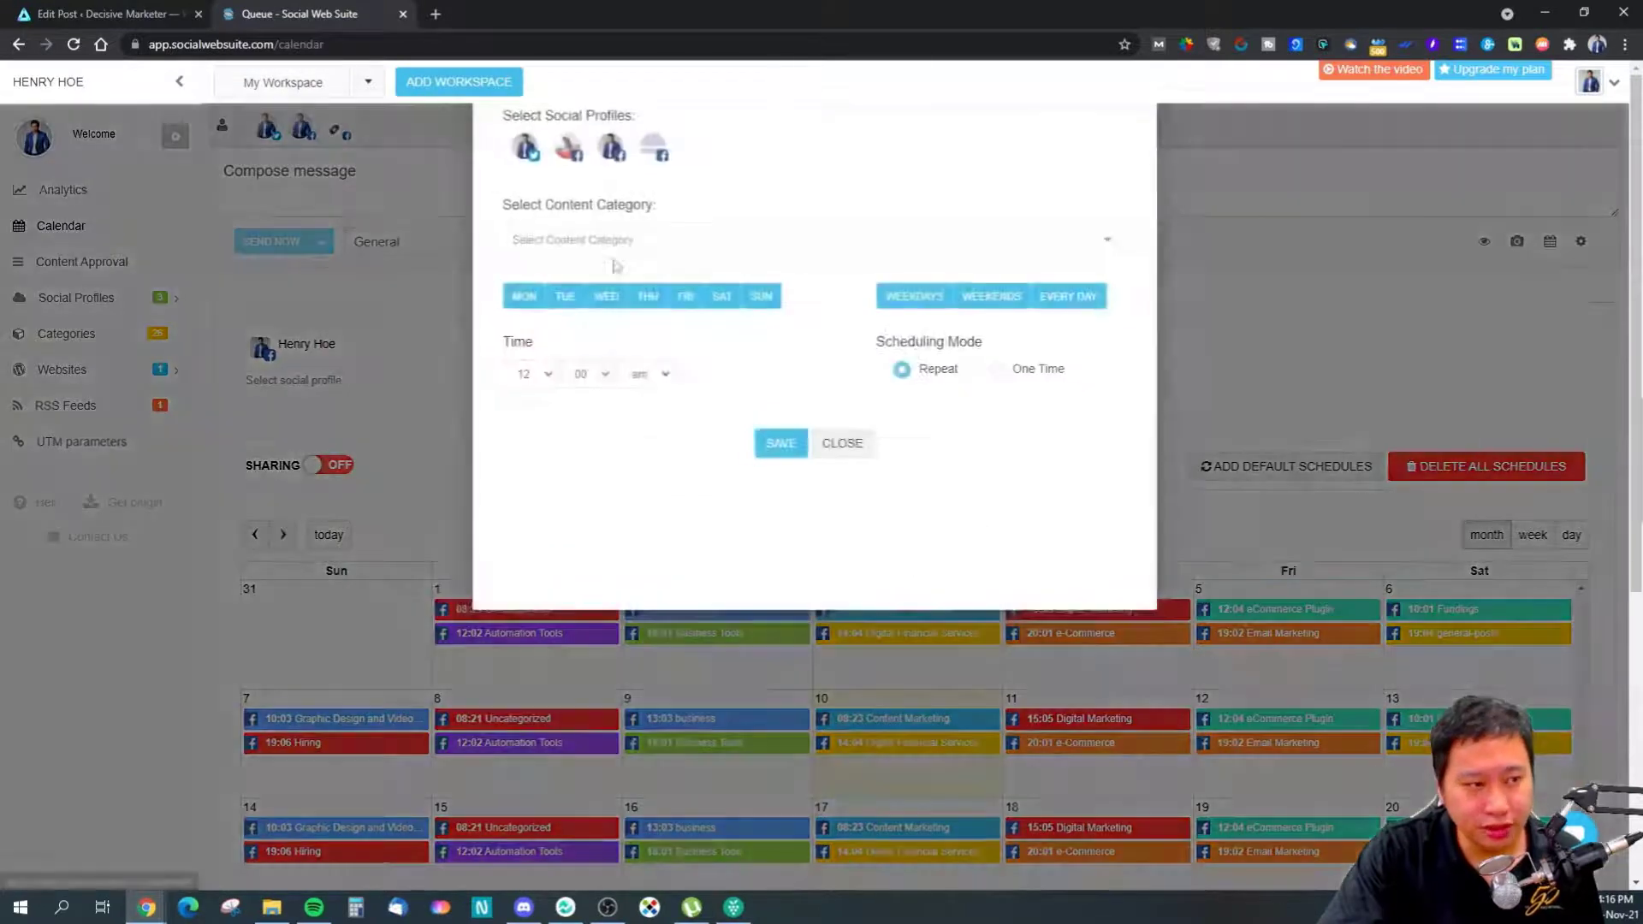
{"action": "left_click", "coordinate": [651, 238]}
{"action": "left_click", "coordinate": [849, 523]}
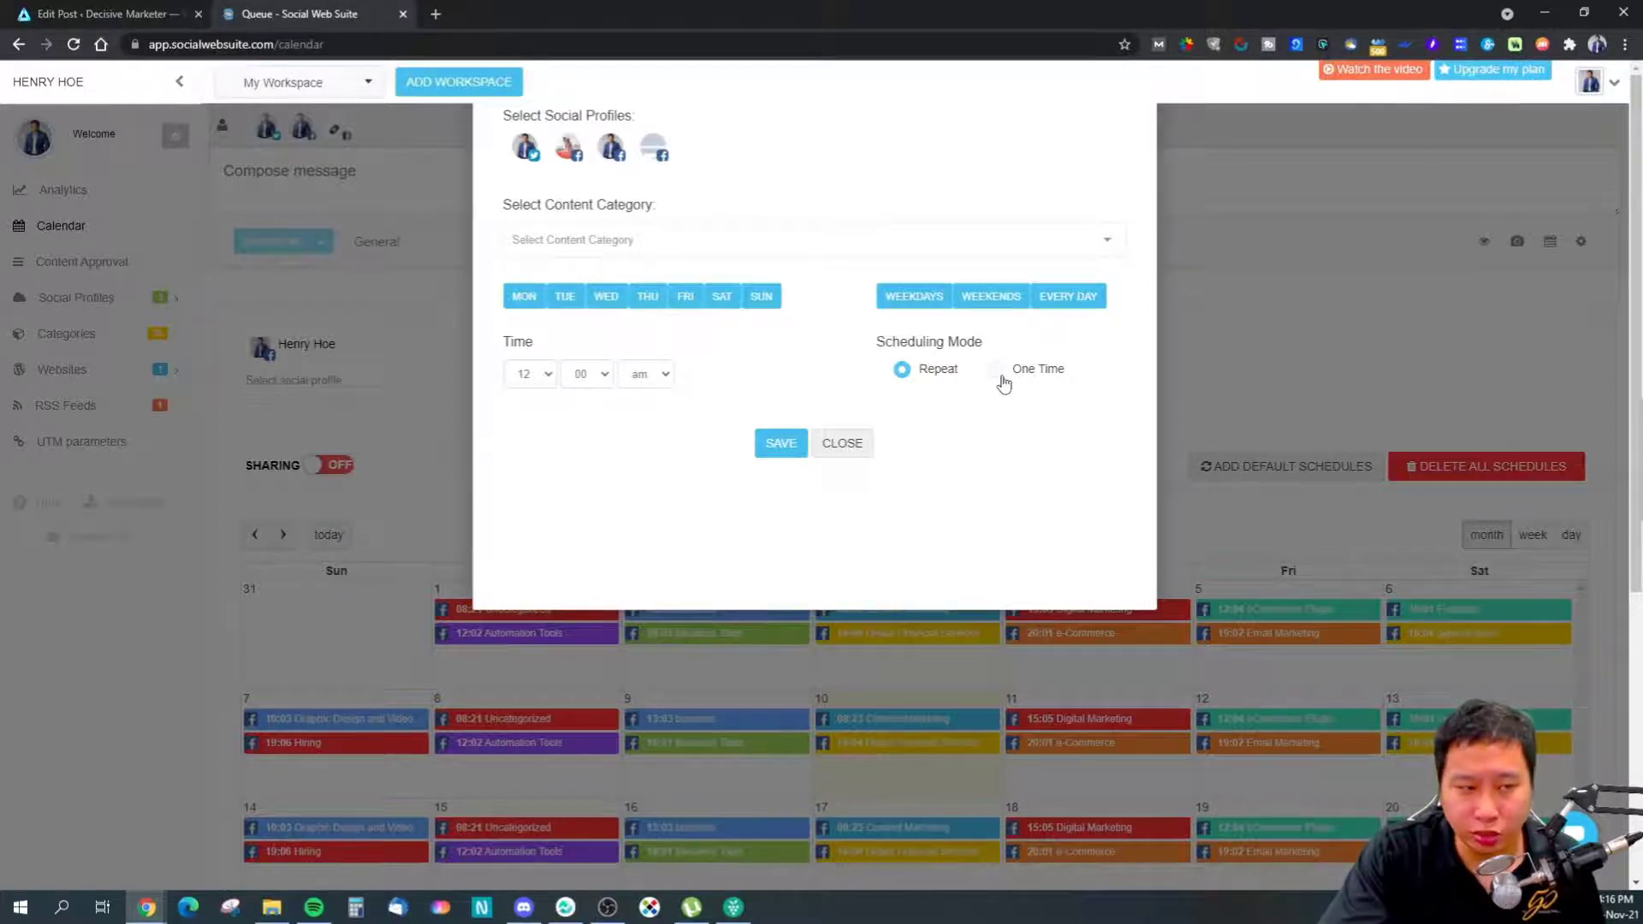
{"action": "left_click", "coordinate": [850, 454]}
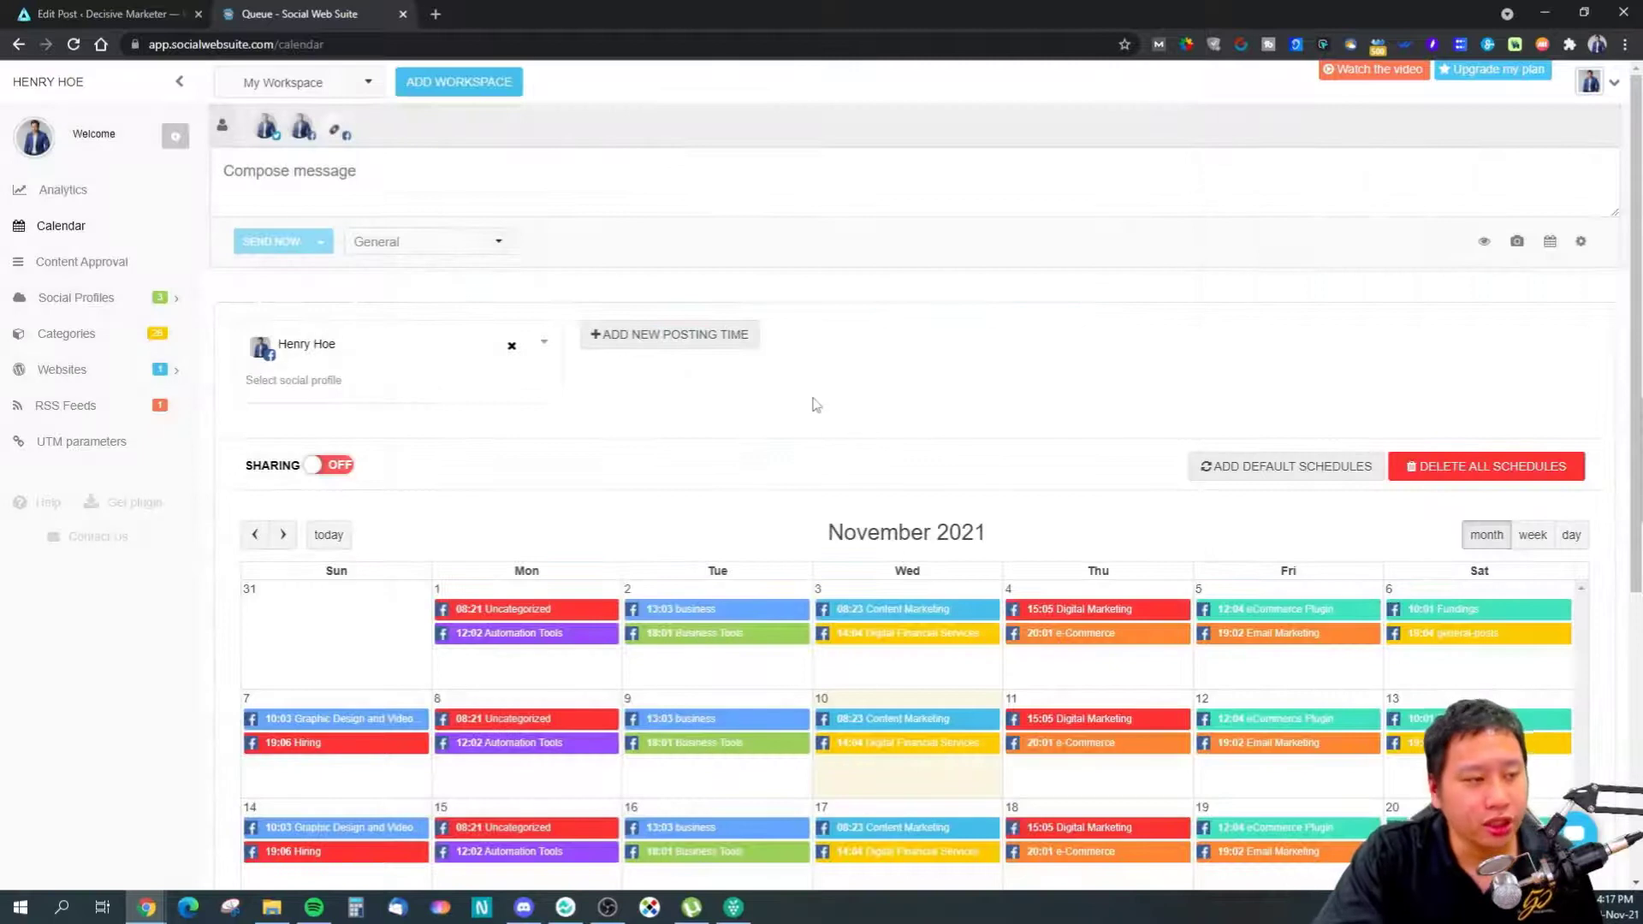
View the Twitter profile's weekly analytics, then check the Content Approval queue
{"action": "left_click", "coordinate": [75, 198]}
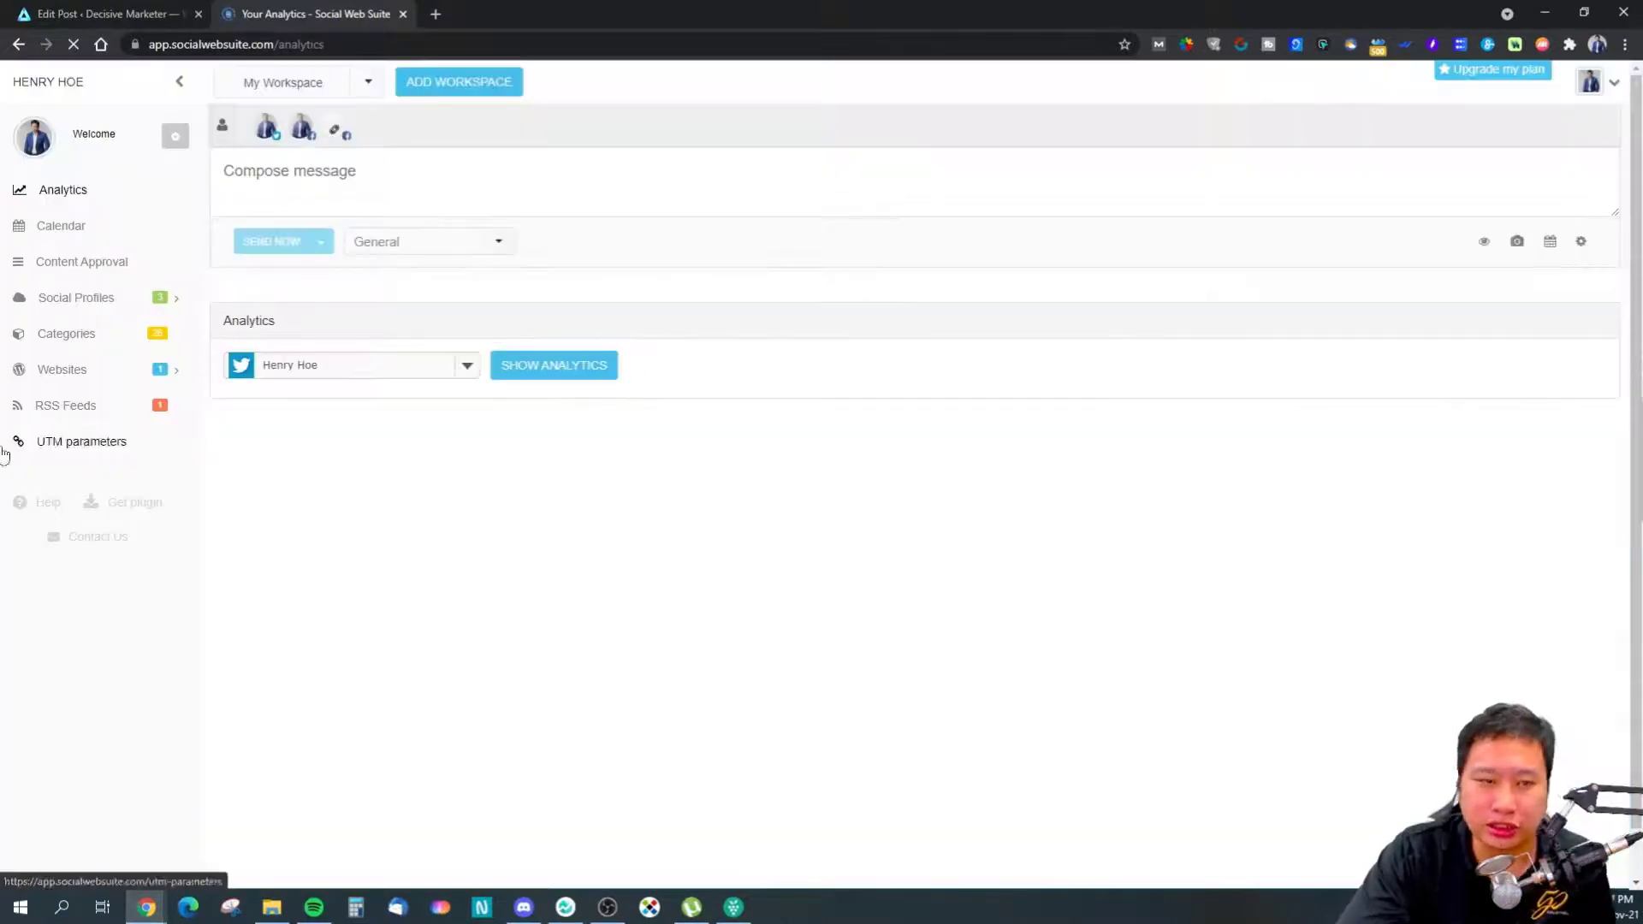
{"action": "left_click", "coordinate": [545, 366]}
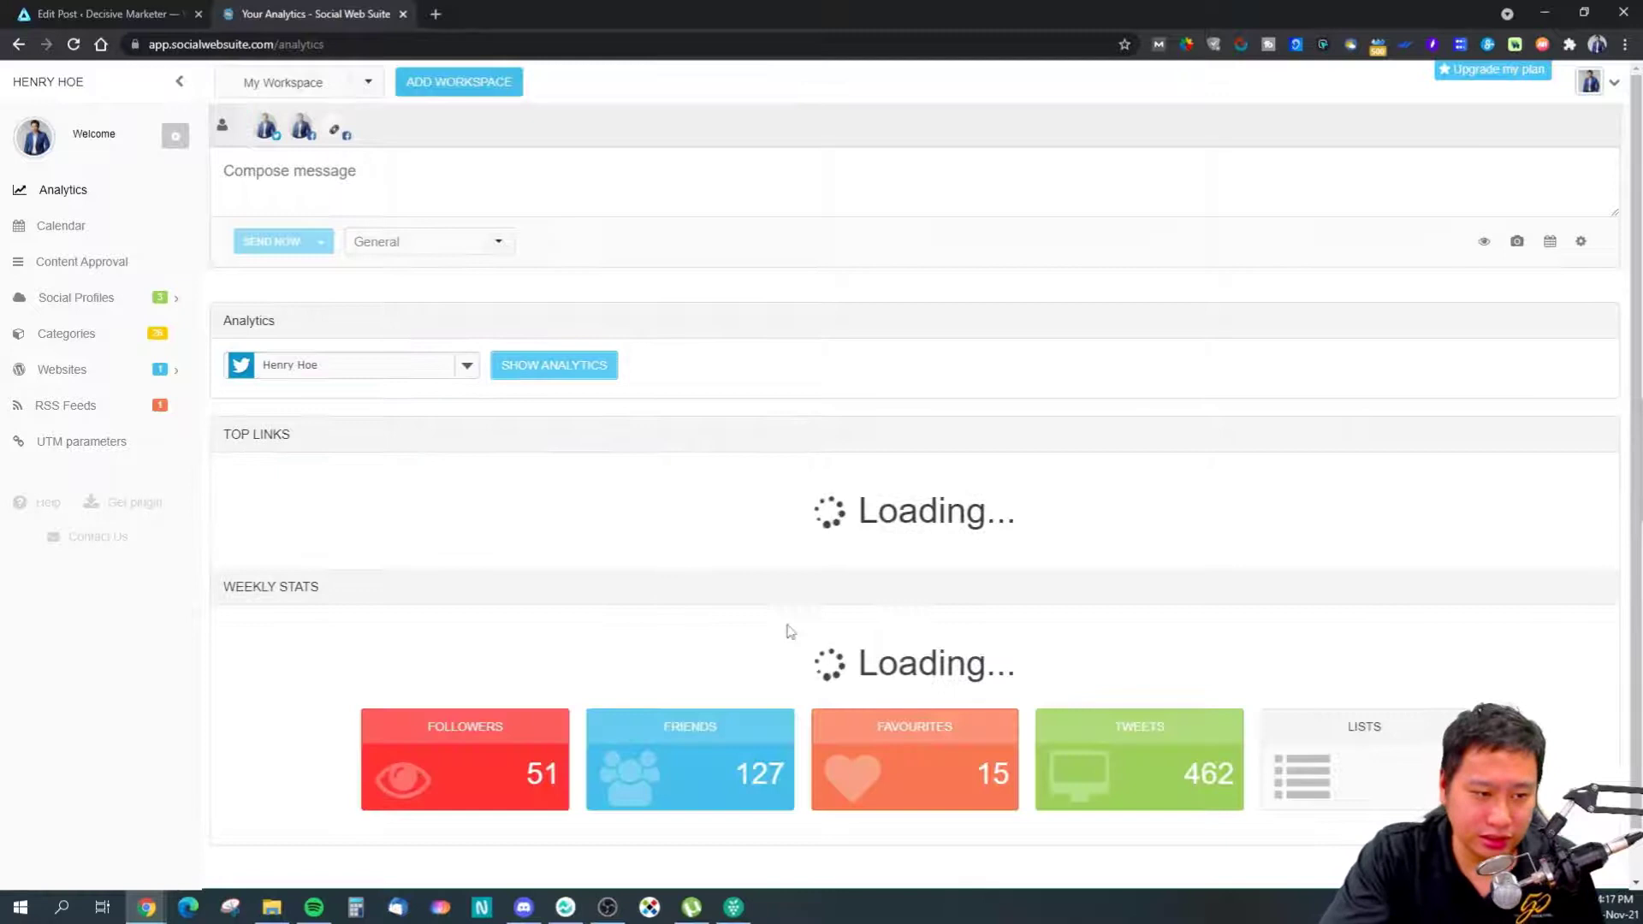
{"action": "scroll", "coordinate": [832, 688], "scroll_direction": "down", "scroll_amount": 1}
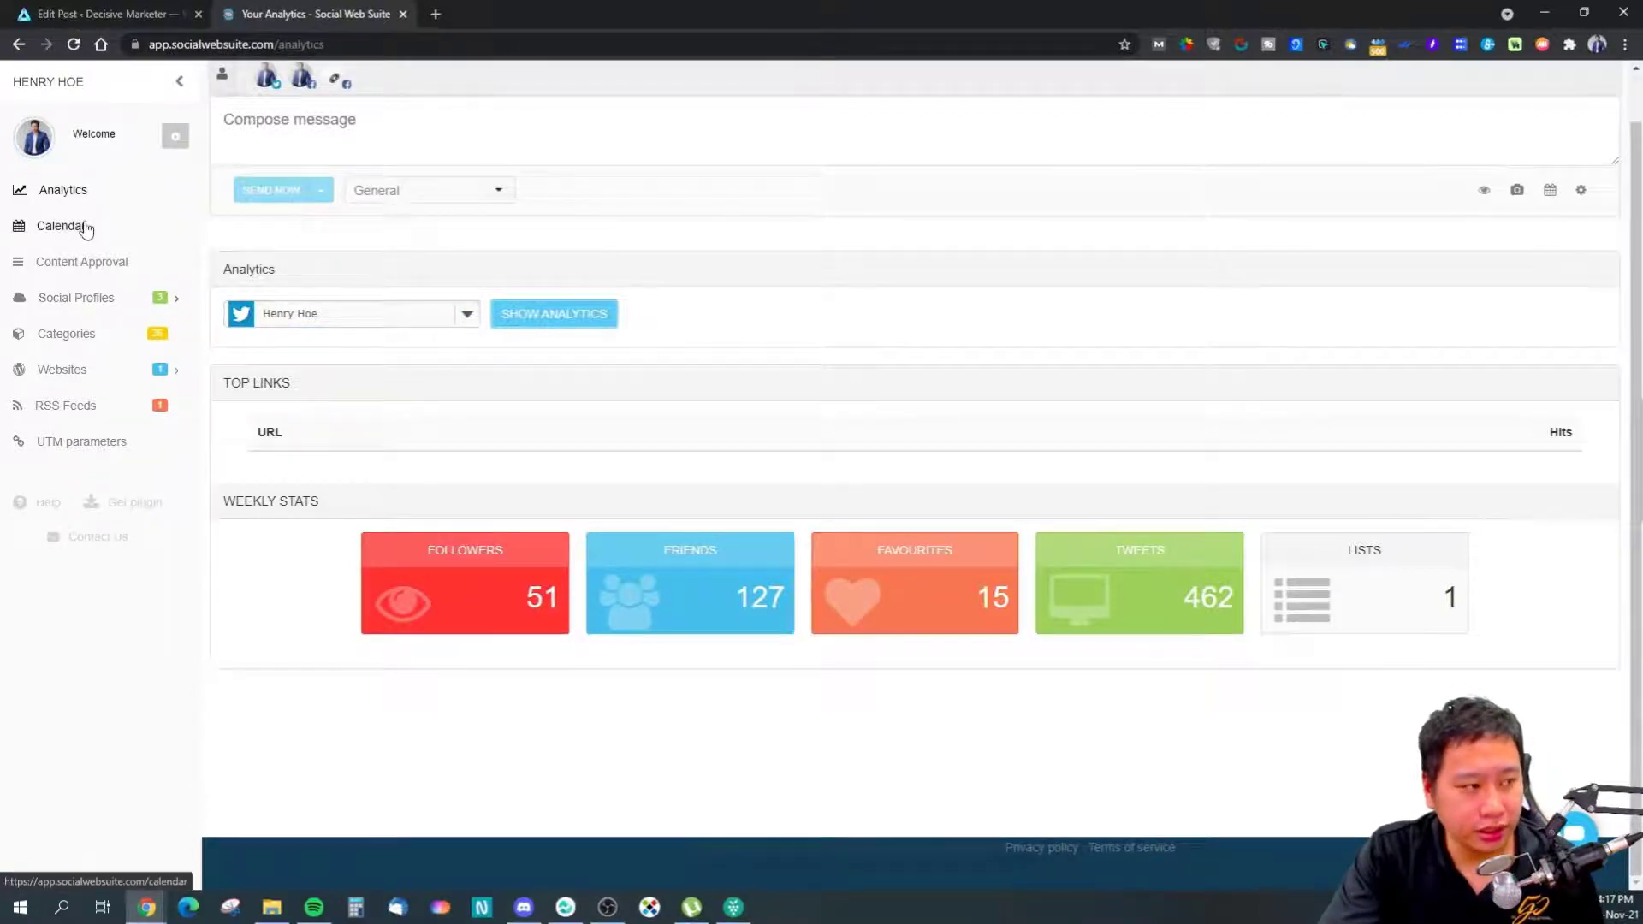
{"action": "left_click", "coordinate": [84, 273]}
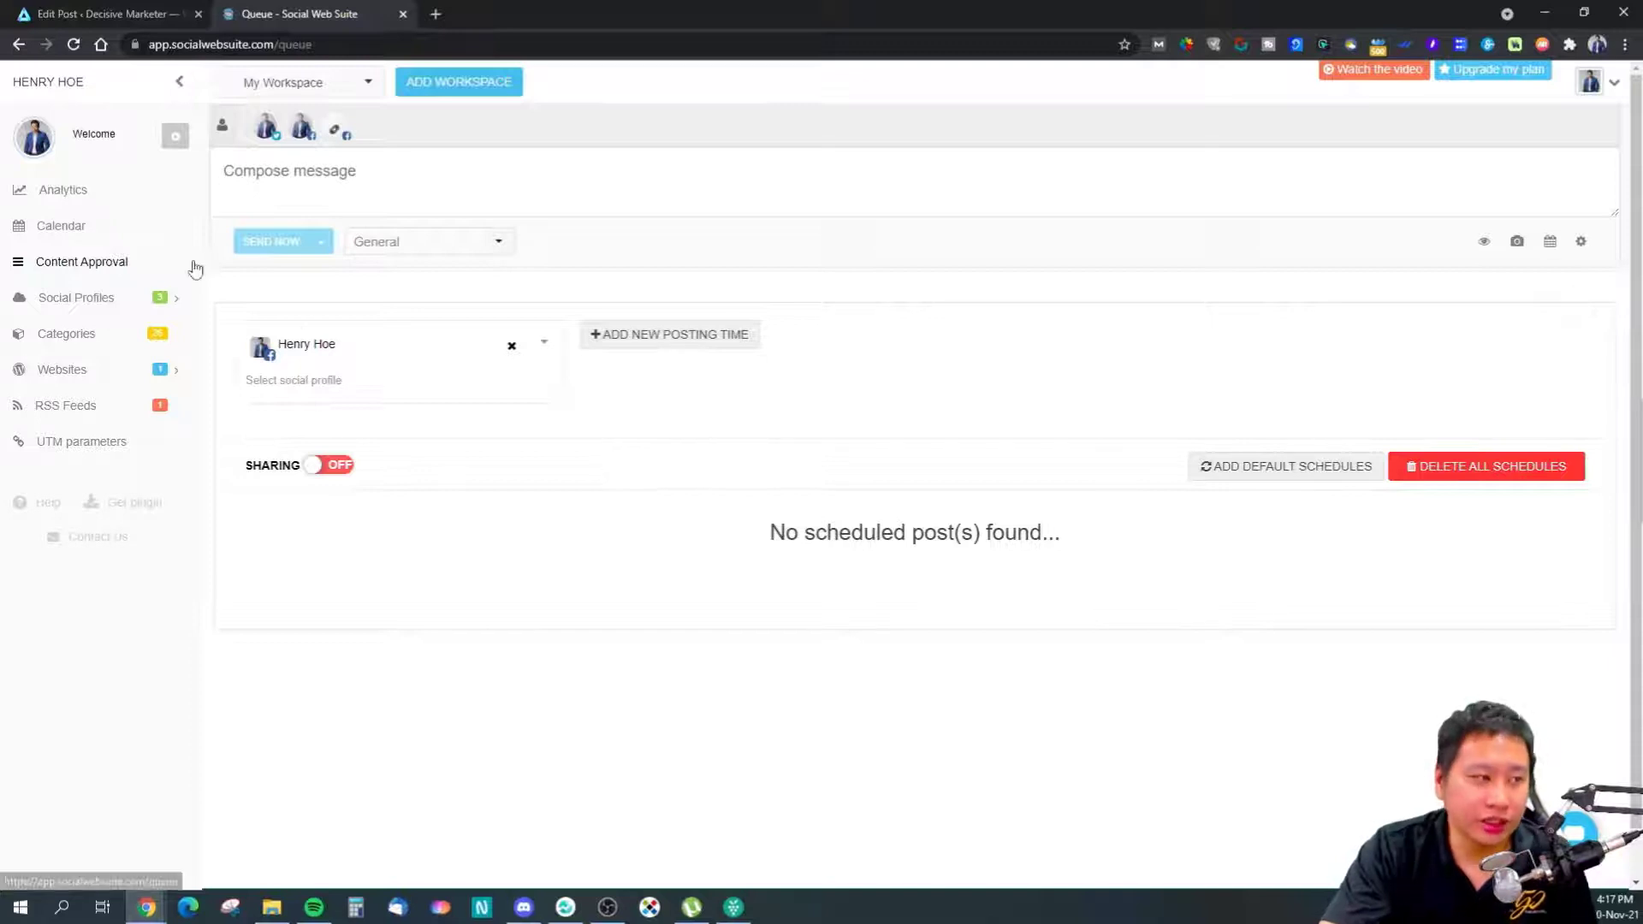
{"action": "left_click", "coordinate": [86, 229]}
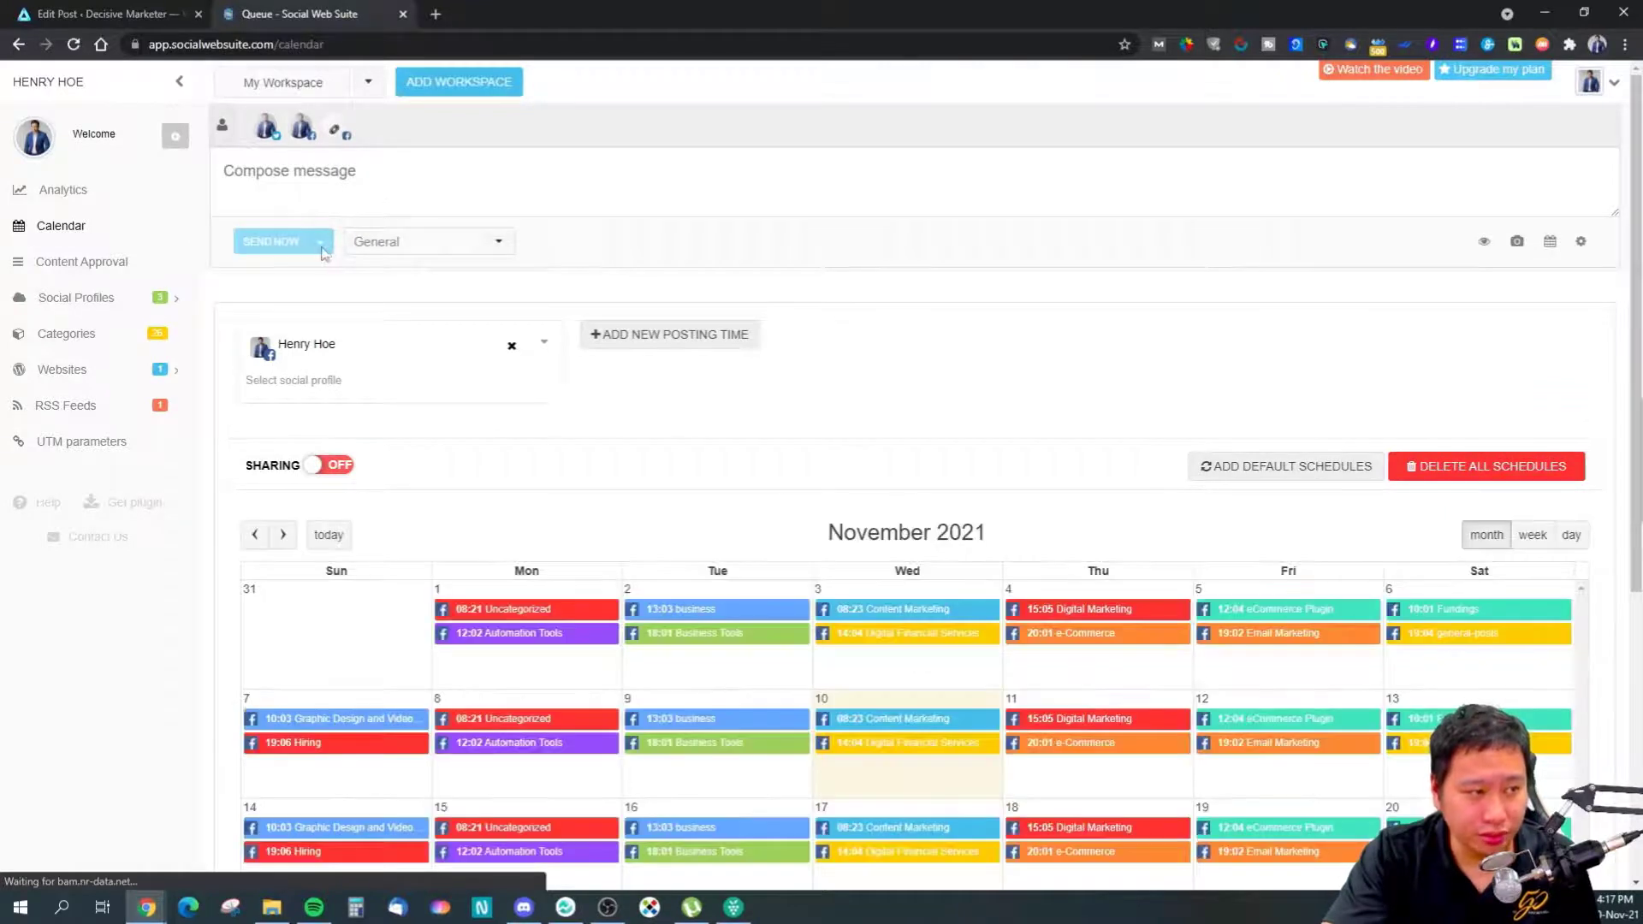
{"action": "left_click", "coordinate": [348, 179]}
{"action": "type", "text": "gherhre"}
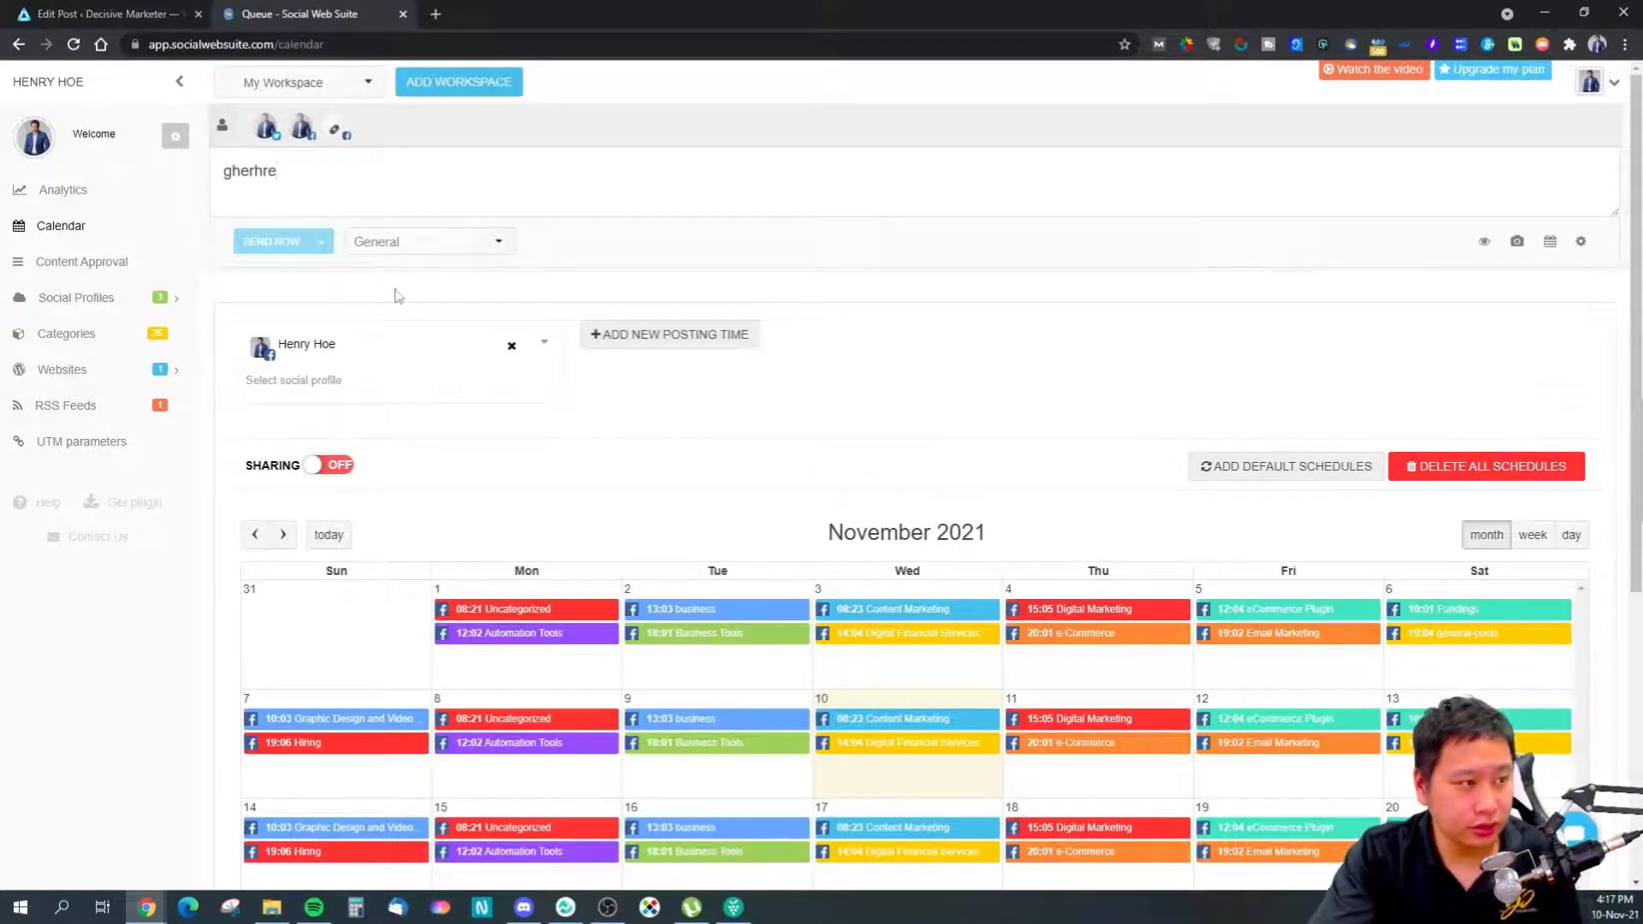
{"action": "left_click", "coordinate": [370, 246]}
{"action": "left_click", "coordinate": [407, 342]}
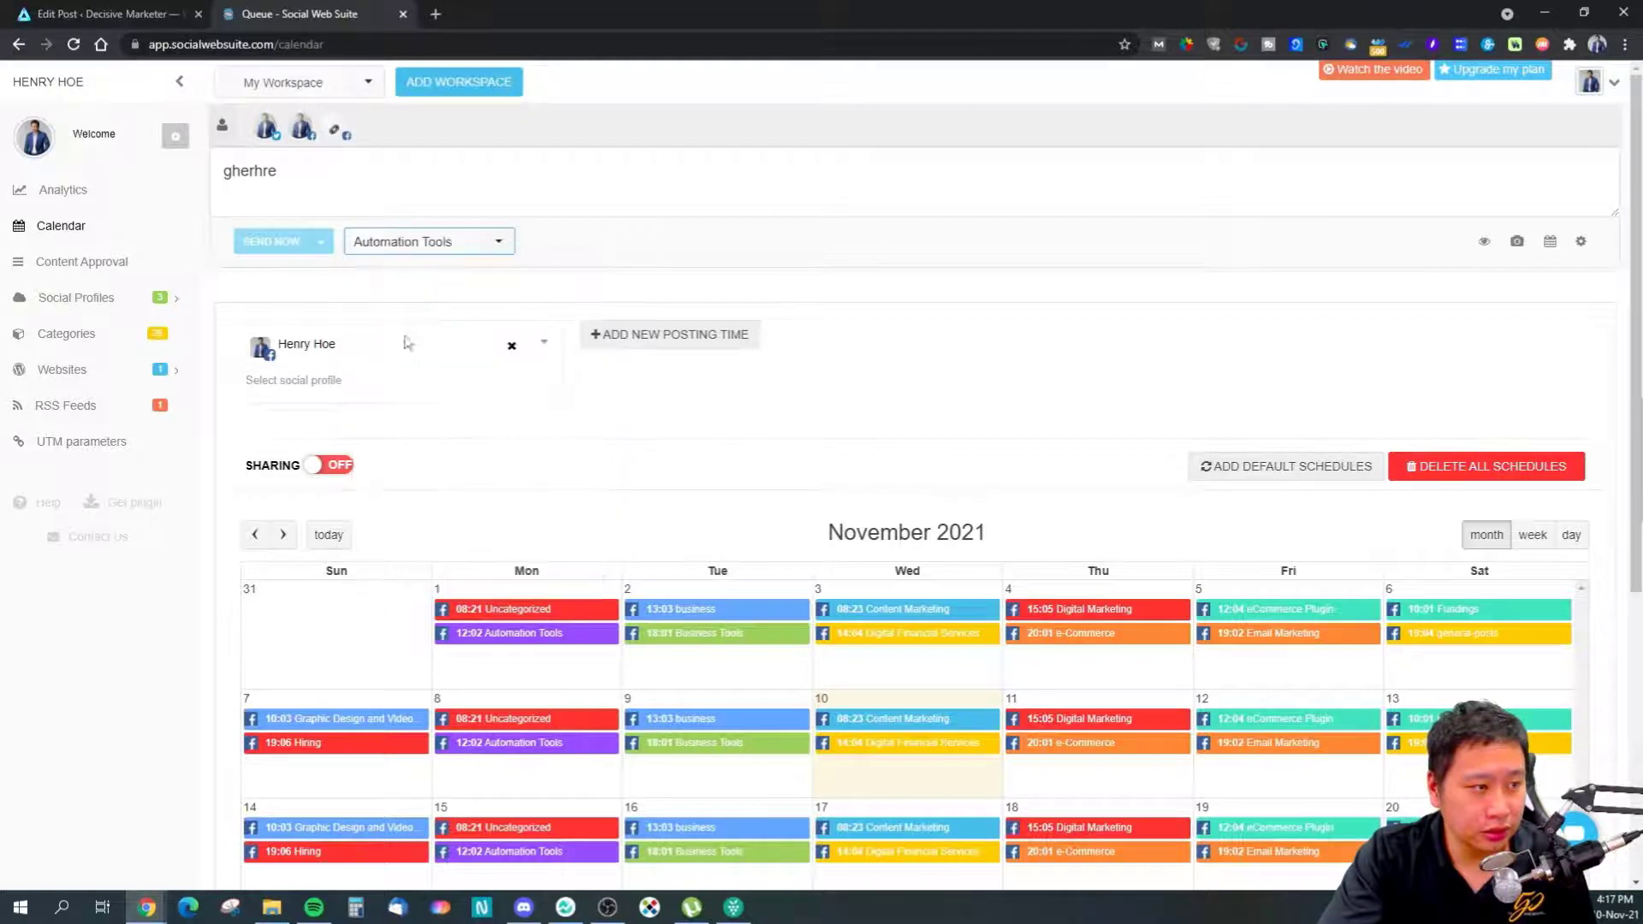
{"action": "left_click", "coordinate": [333, 255]}
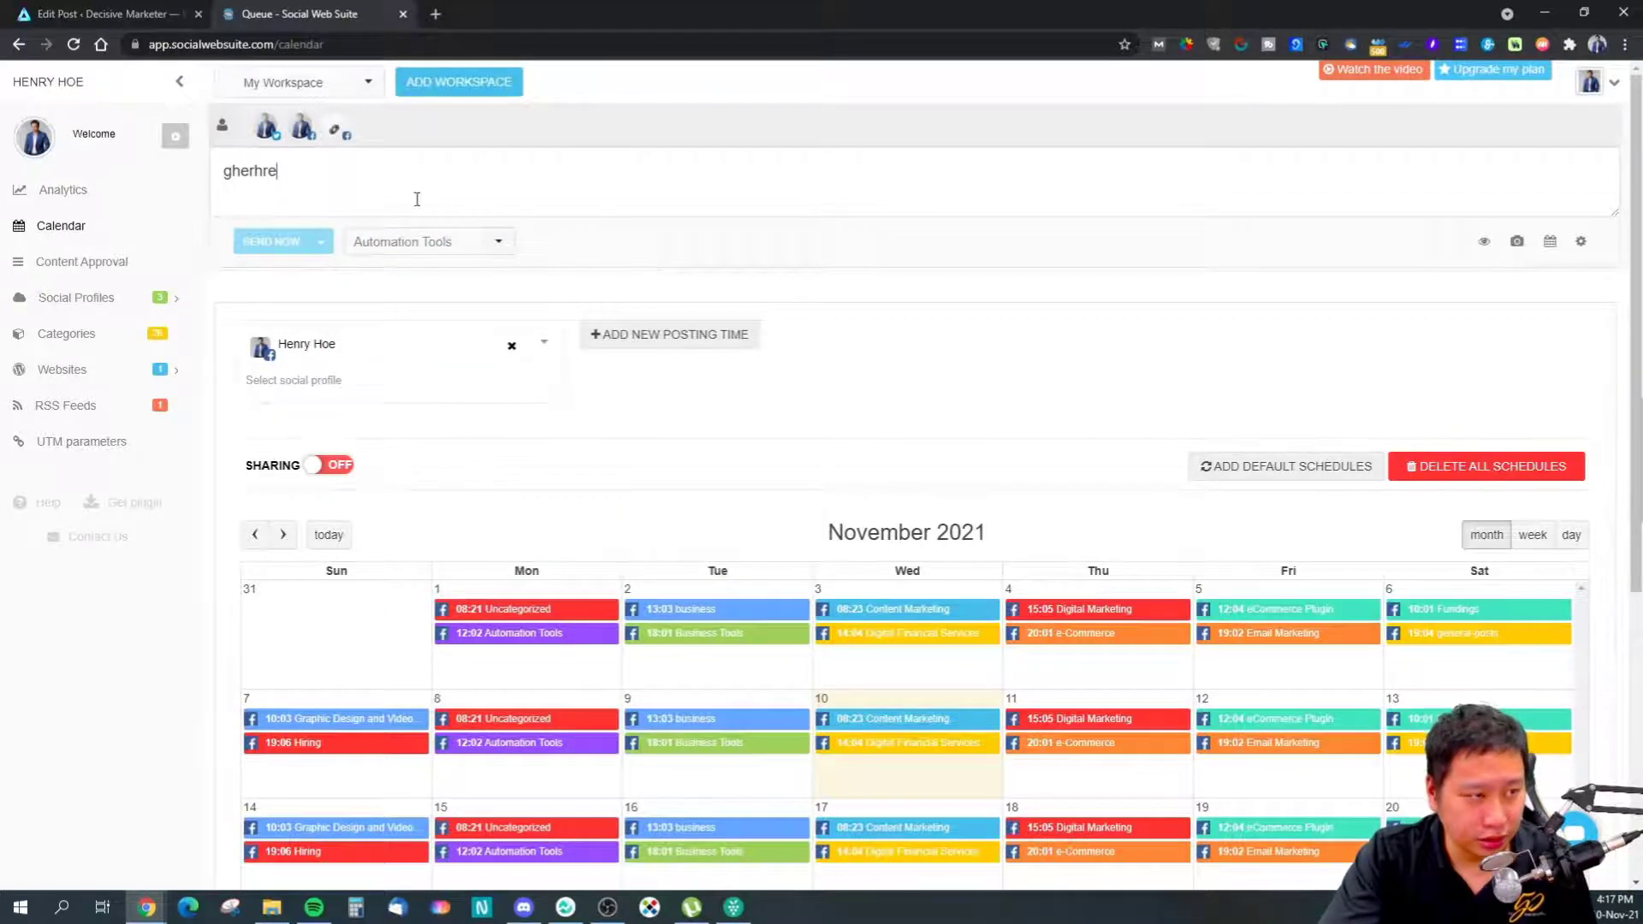
{"action": "left_click", "coordinate": [1483, 243]}
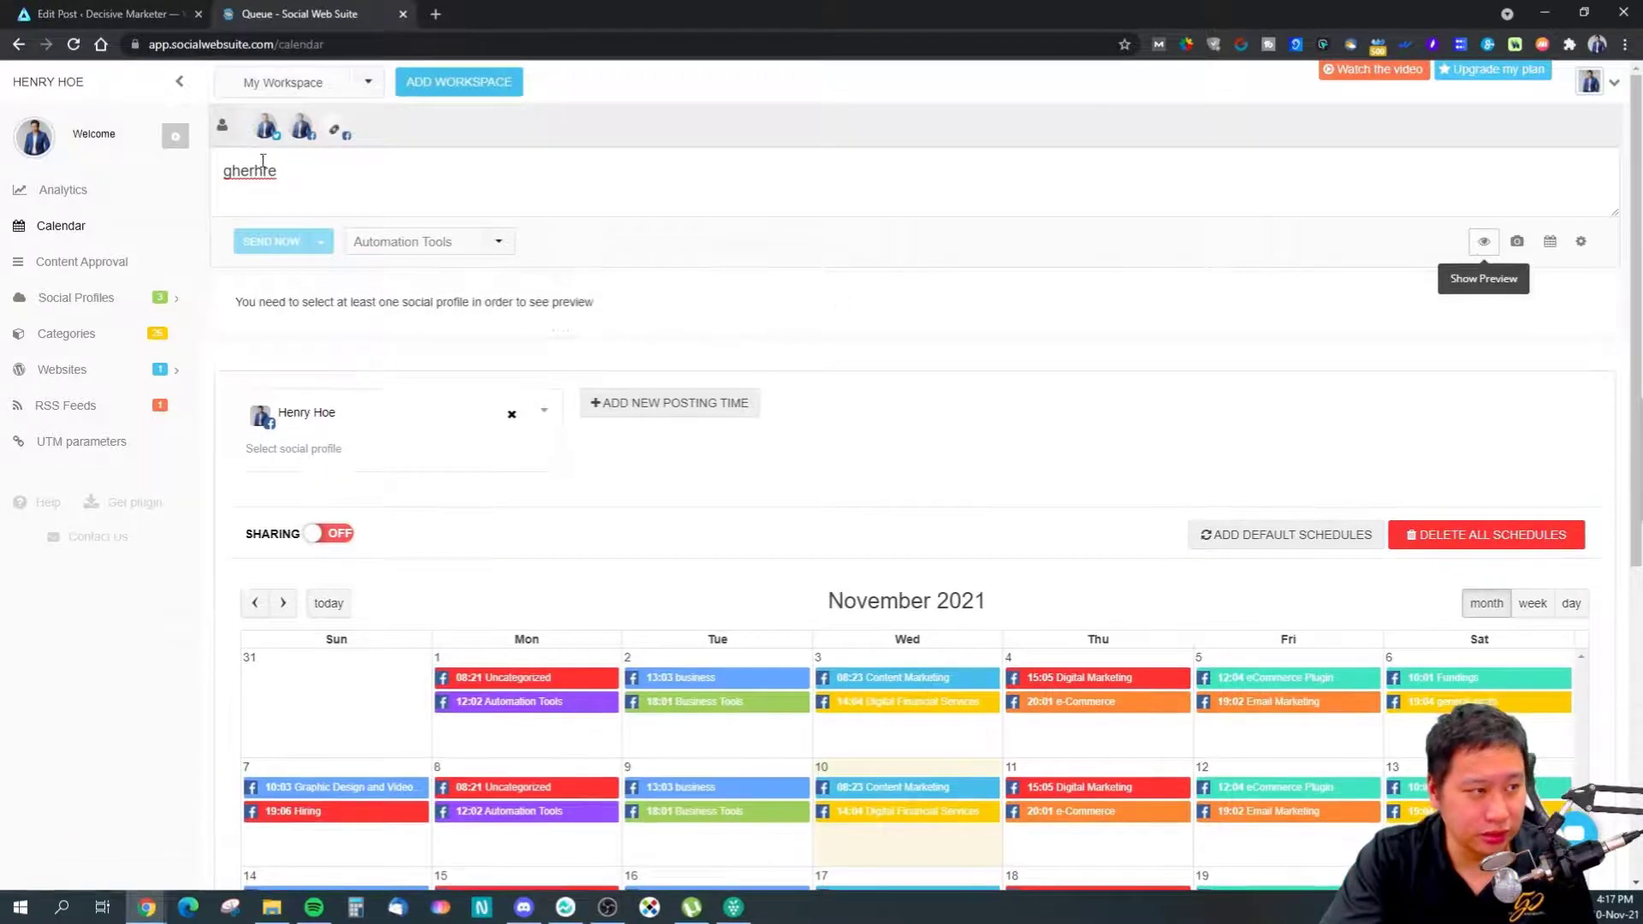
{"action": "left_click", "coordinate": [267, 127]}
{"action": "left_click", "coordinate": [322, 245]}
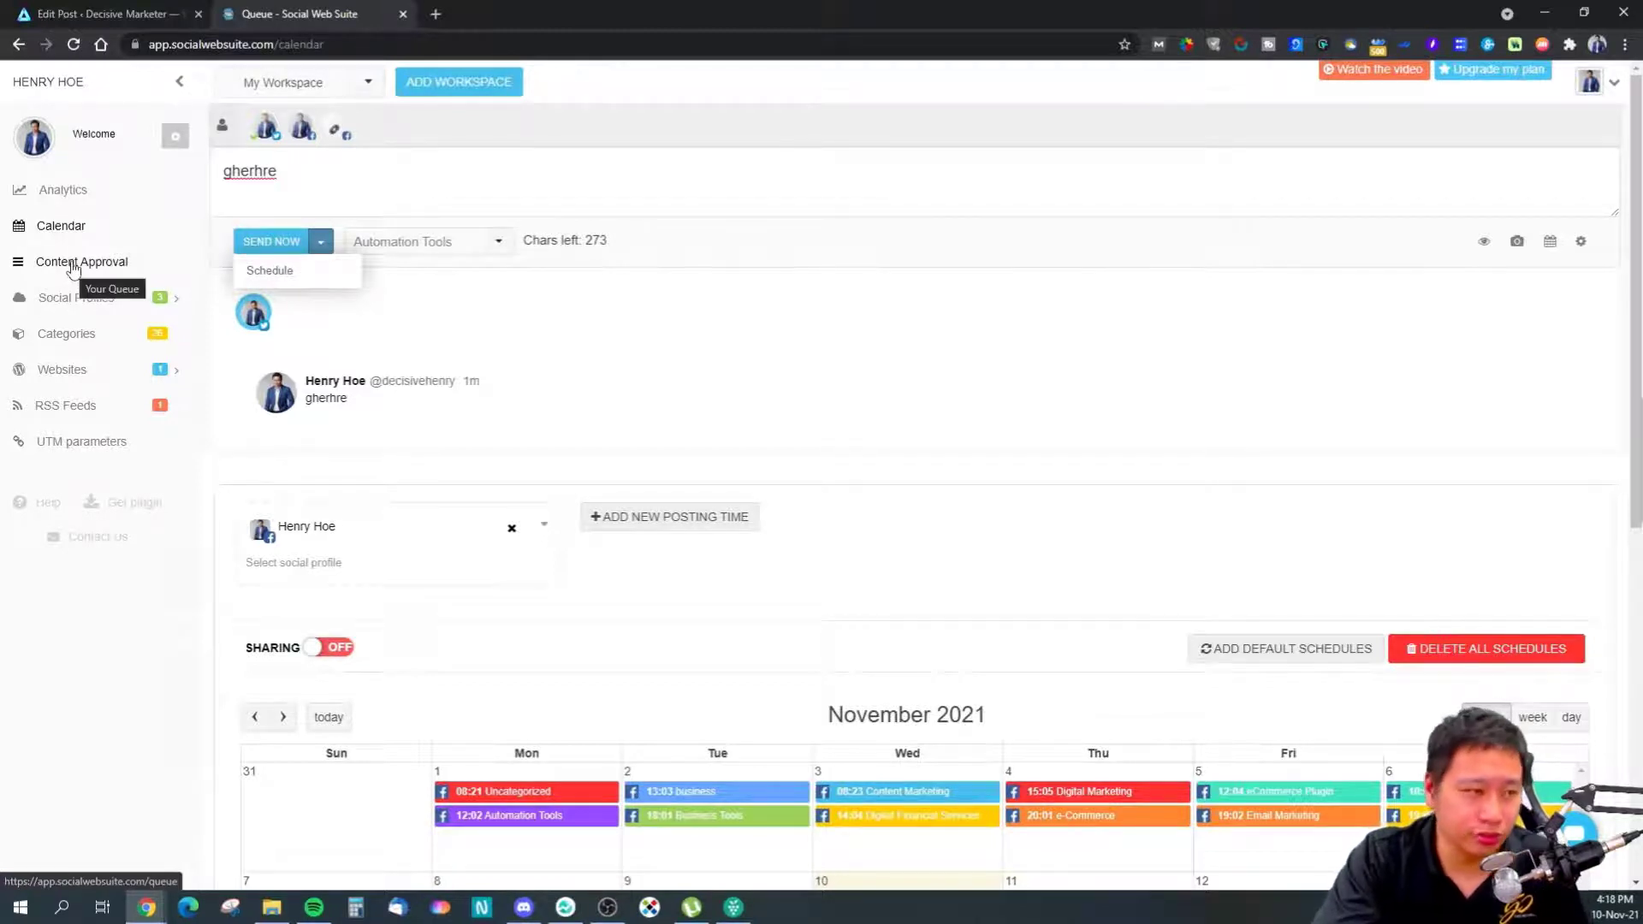
{"action": "left_click", "coordinate": [366, 186]}
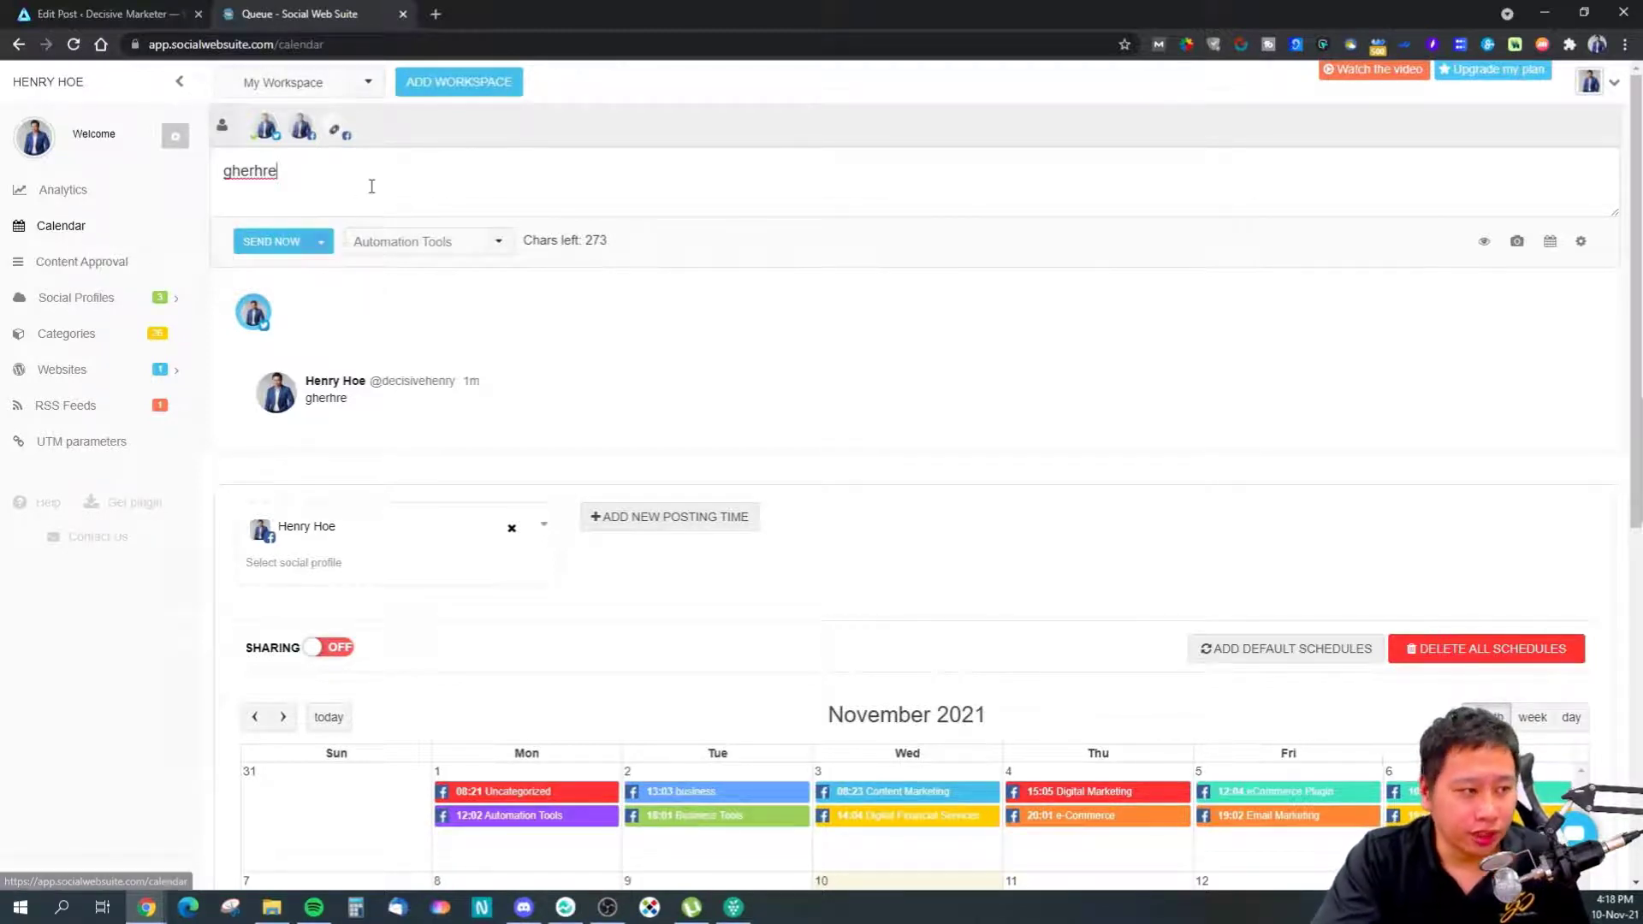
{"action": "left_click", "coordinate": [1520, 243]}
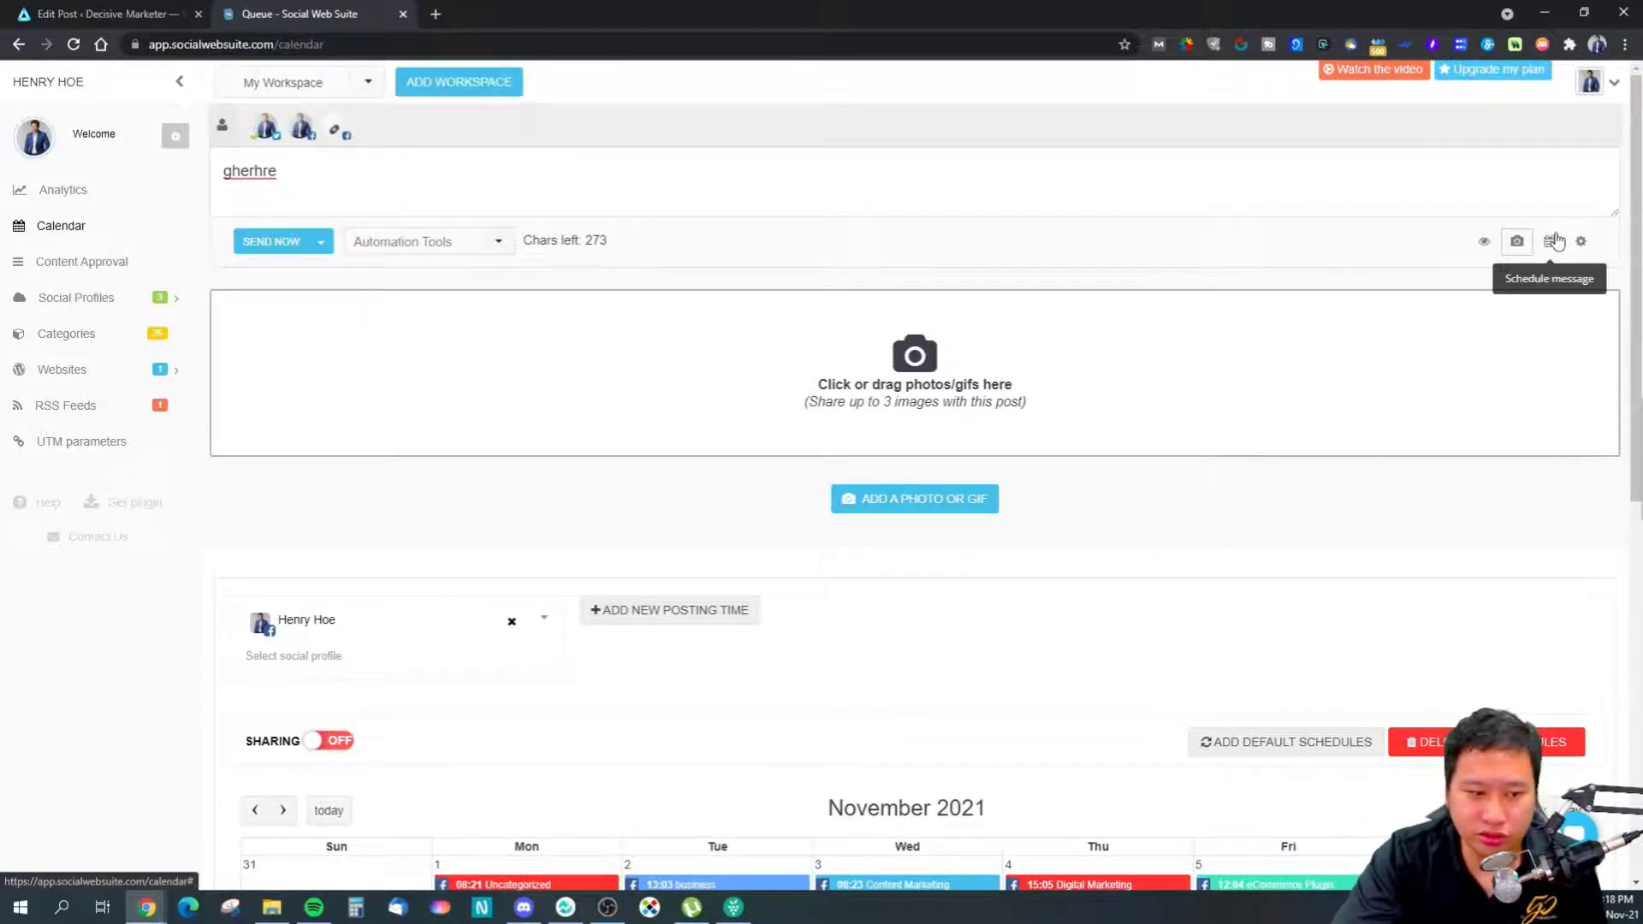
{"action": "left_click", "coordinate": [1554, 242]}
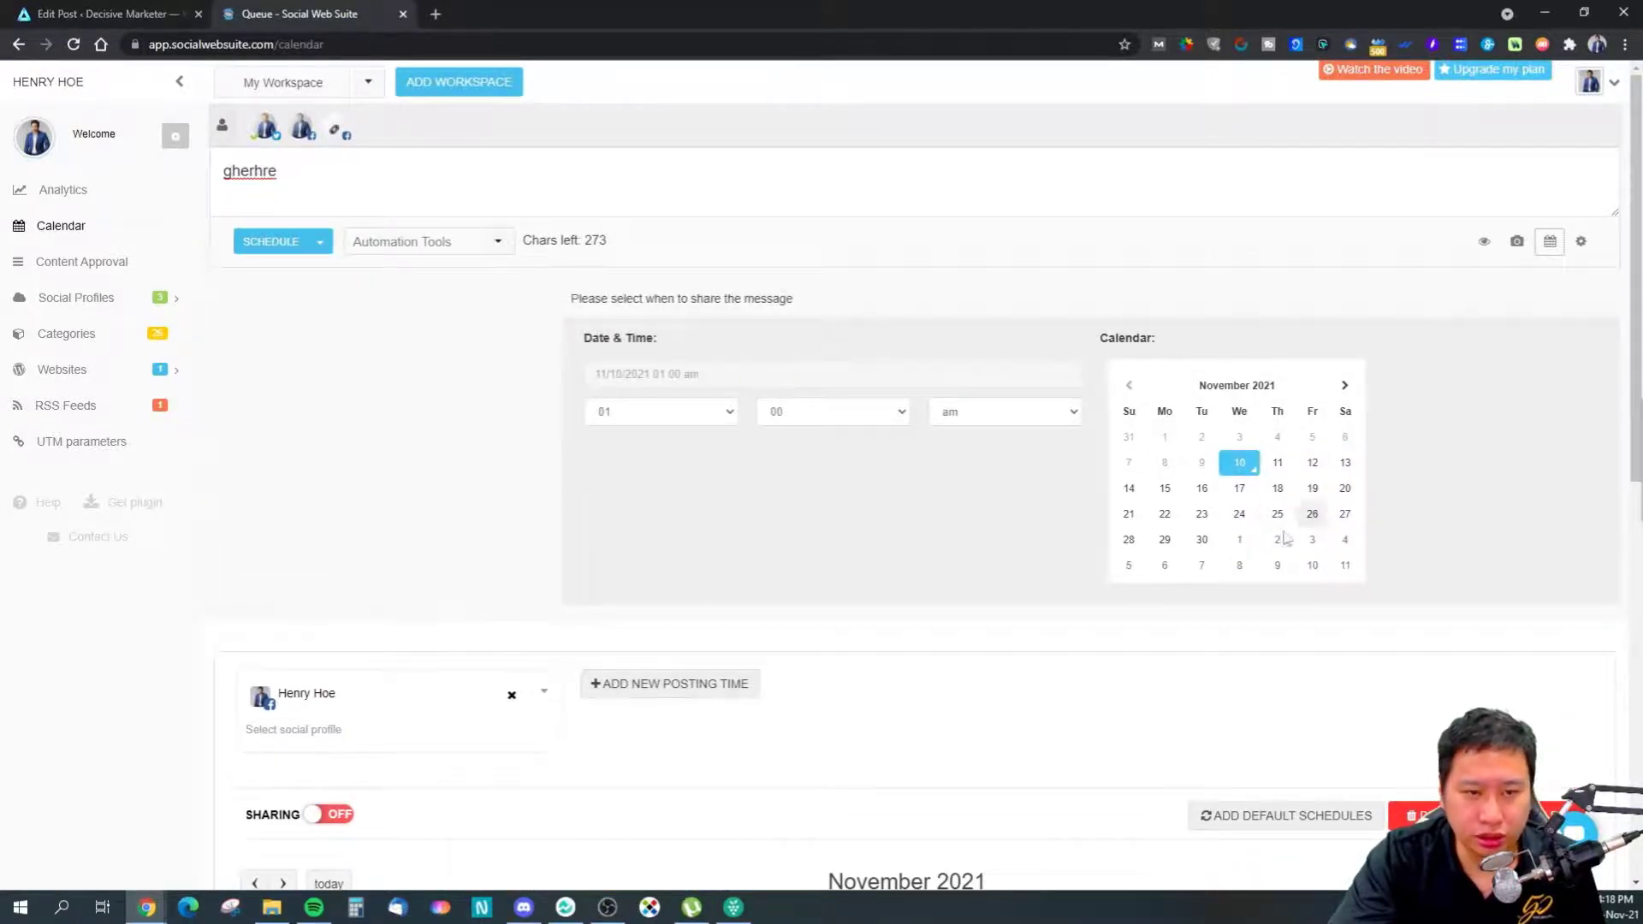
{"action": "left_click", "coordinate": [1581, 242]}
{"action": "left_click", "coordinate": [741, 512]}
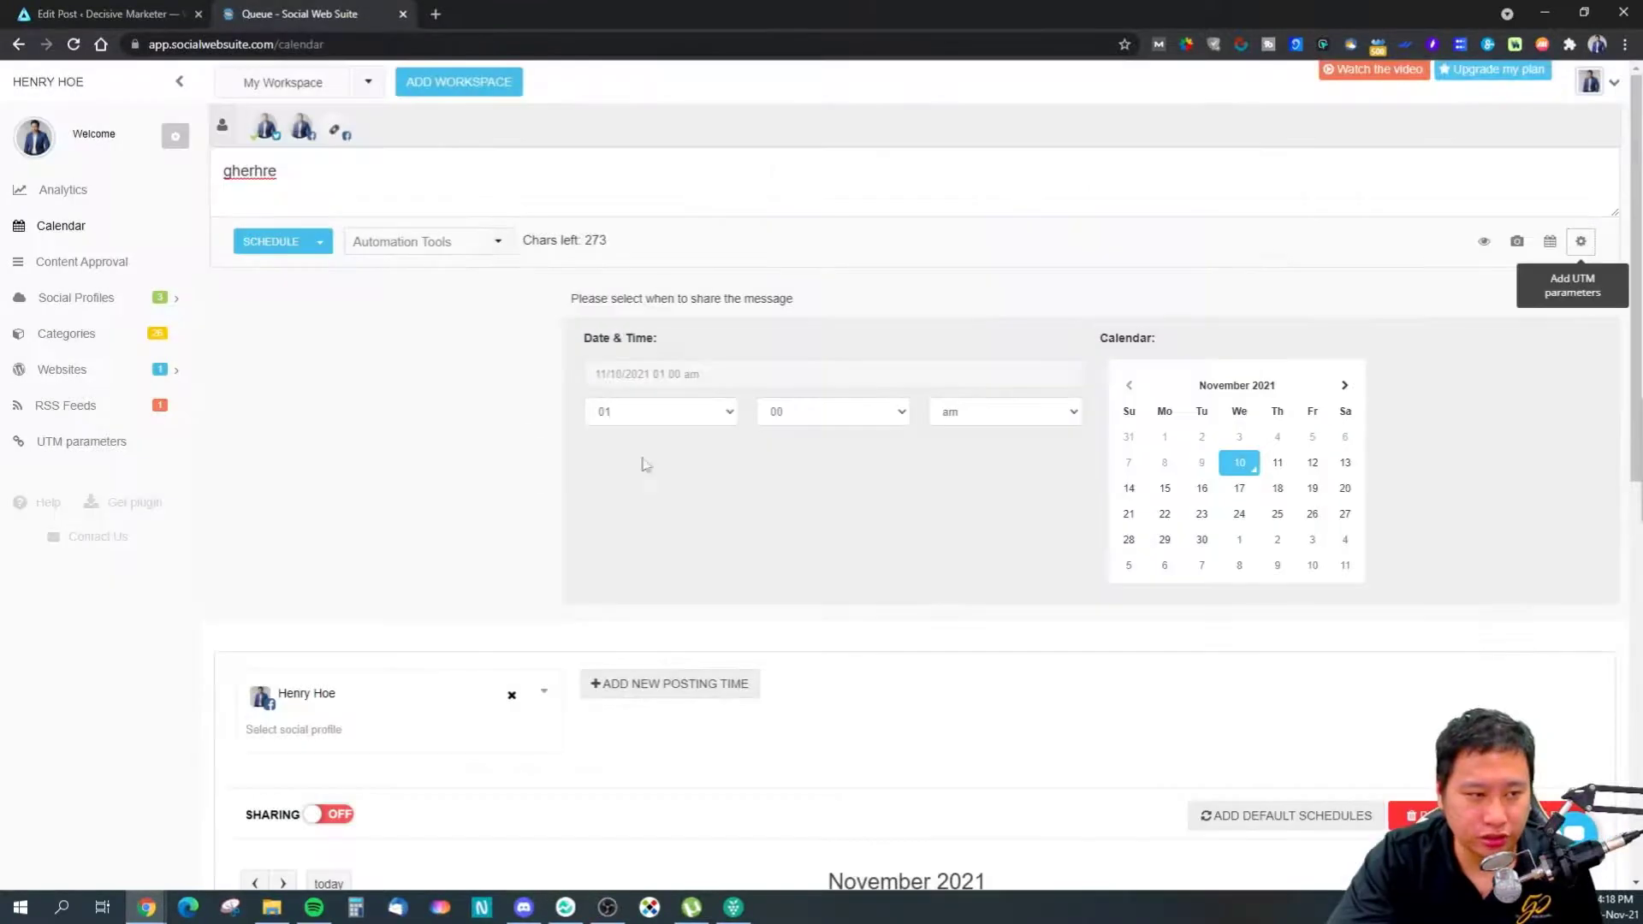
{"action": "left_click", "coordinate": [40, 261]}
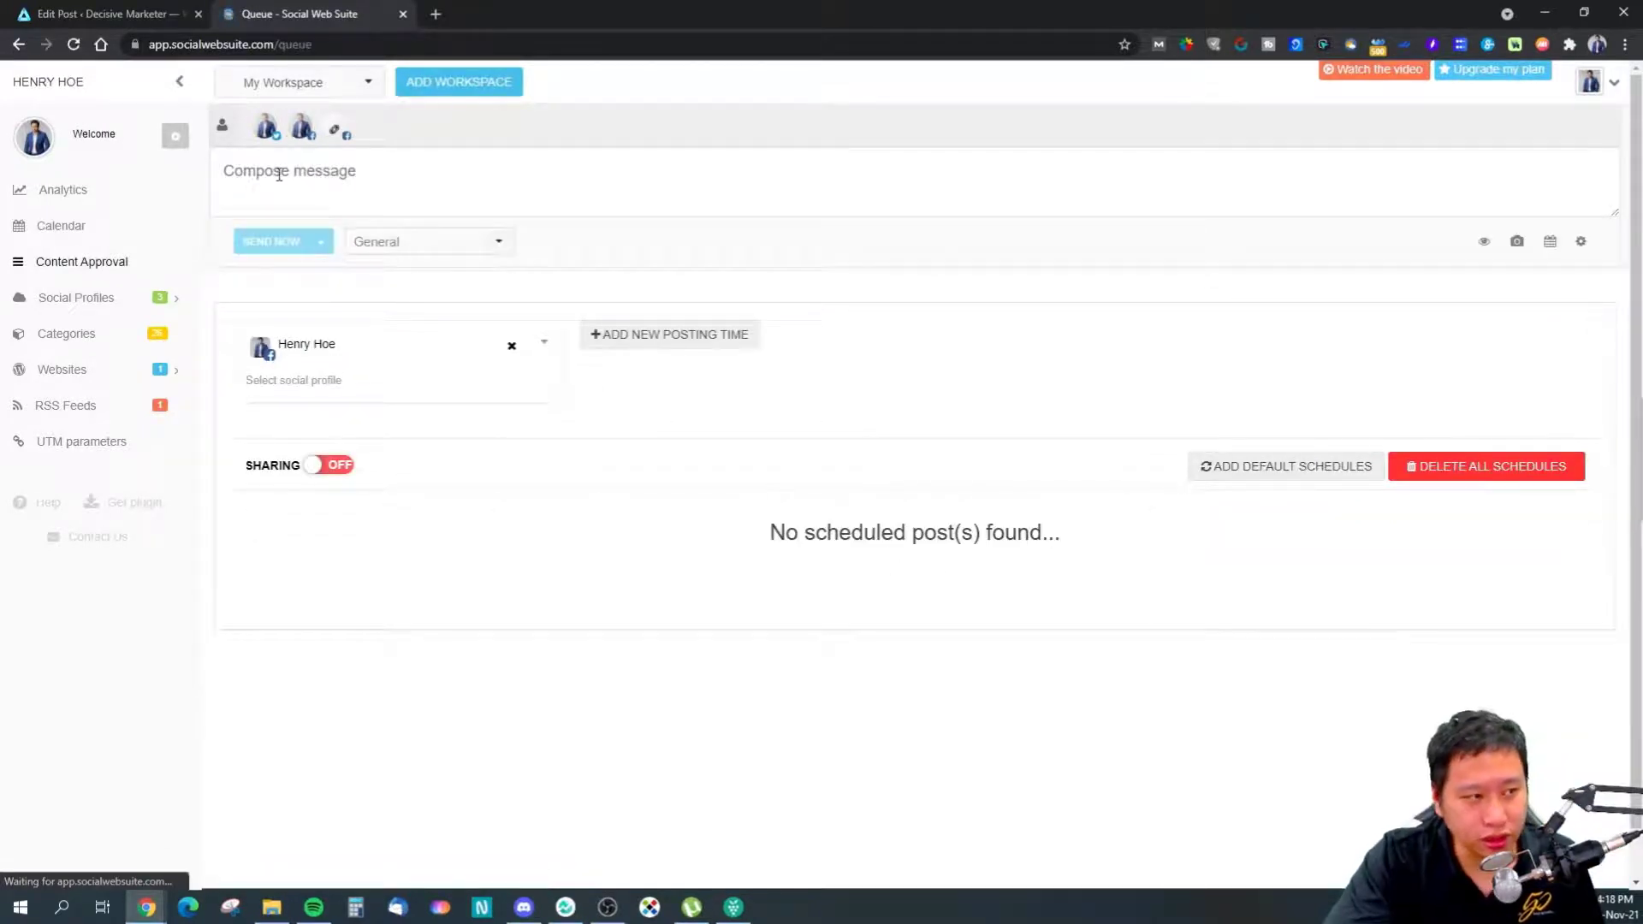
Return from the calendar to the Add a Social Profile page under Social Profiles
{"action": "left_click", "coordinate": [93, 226]}
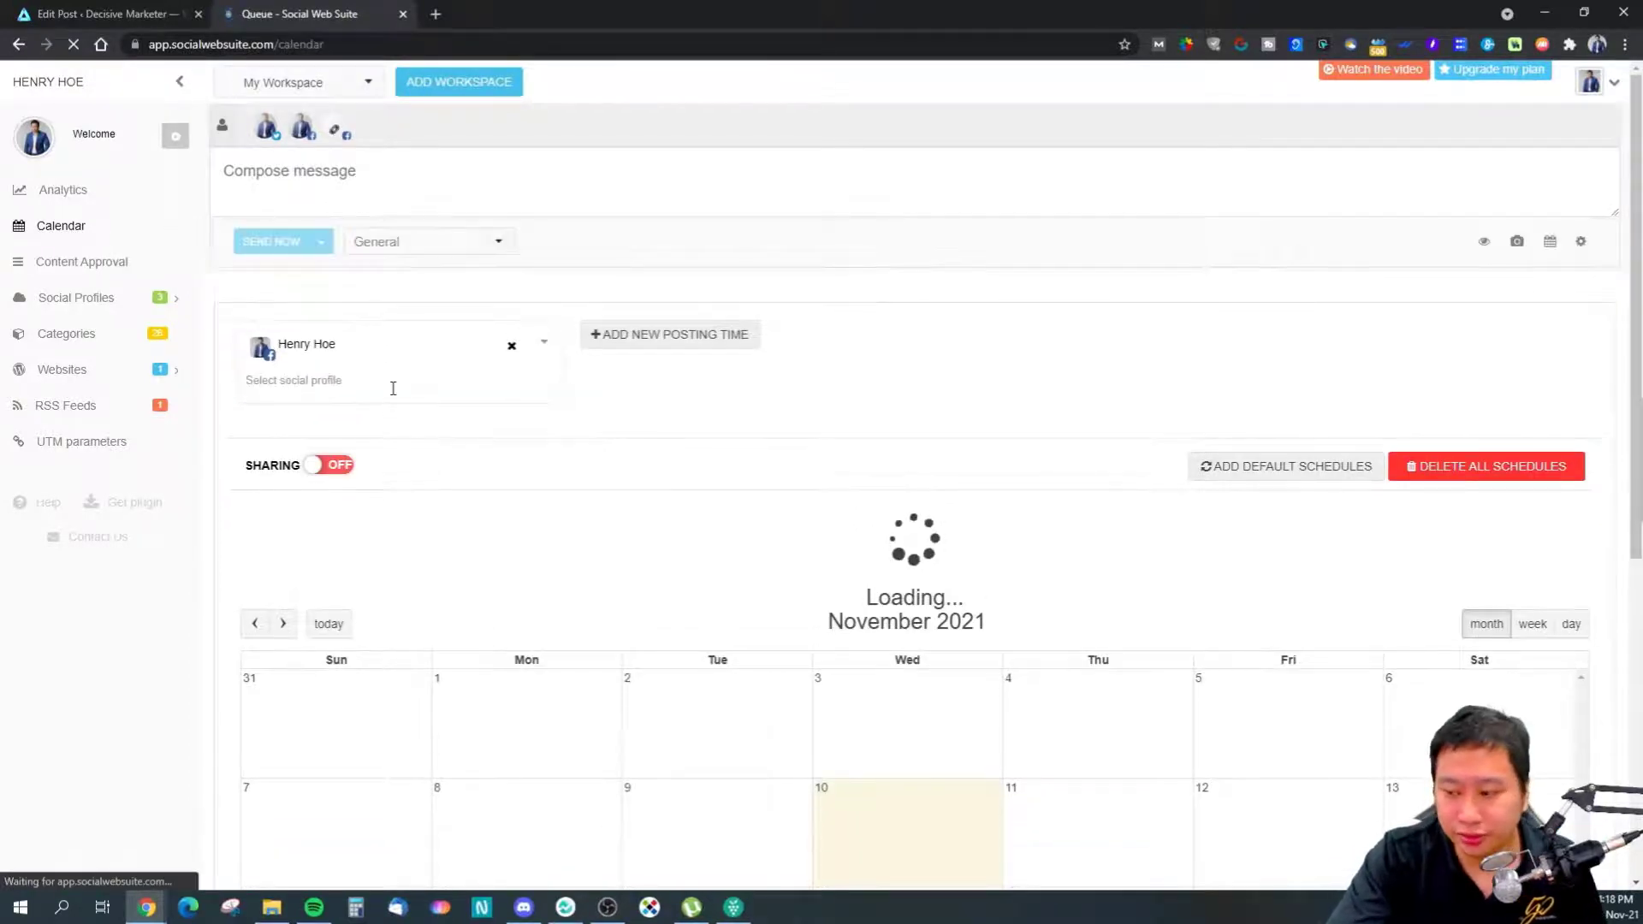
{"action": "left_click", "coordinate": [78, 299]}
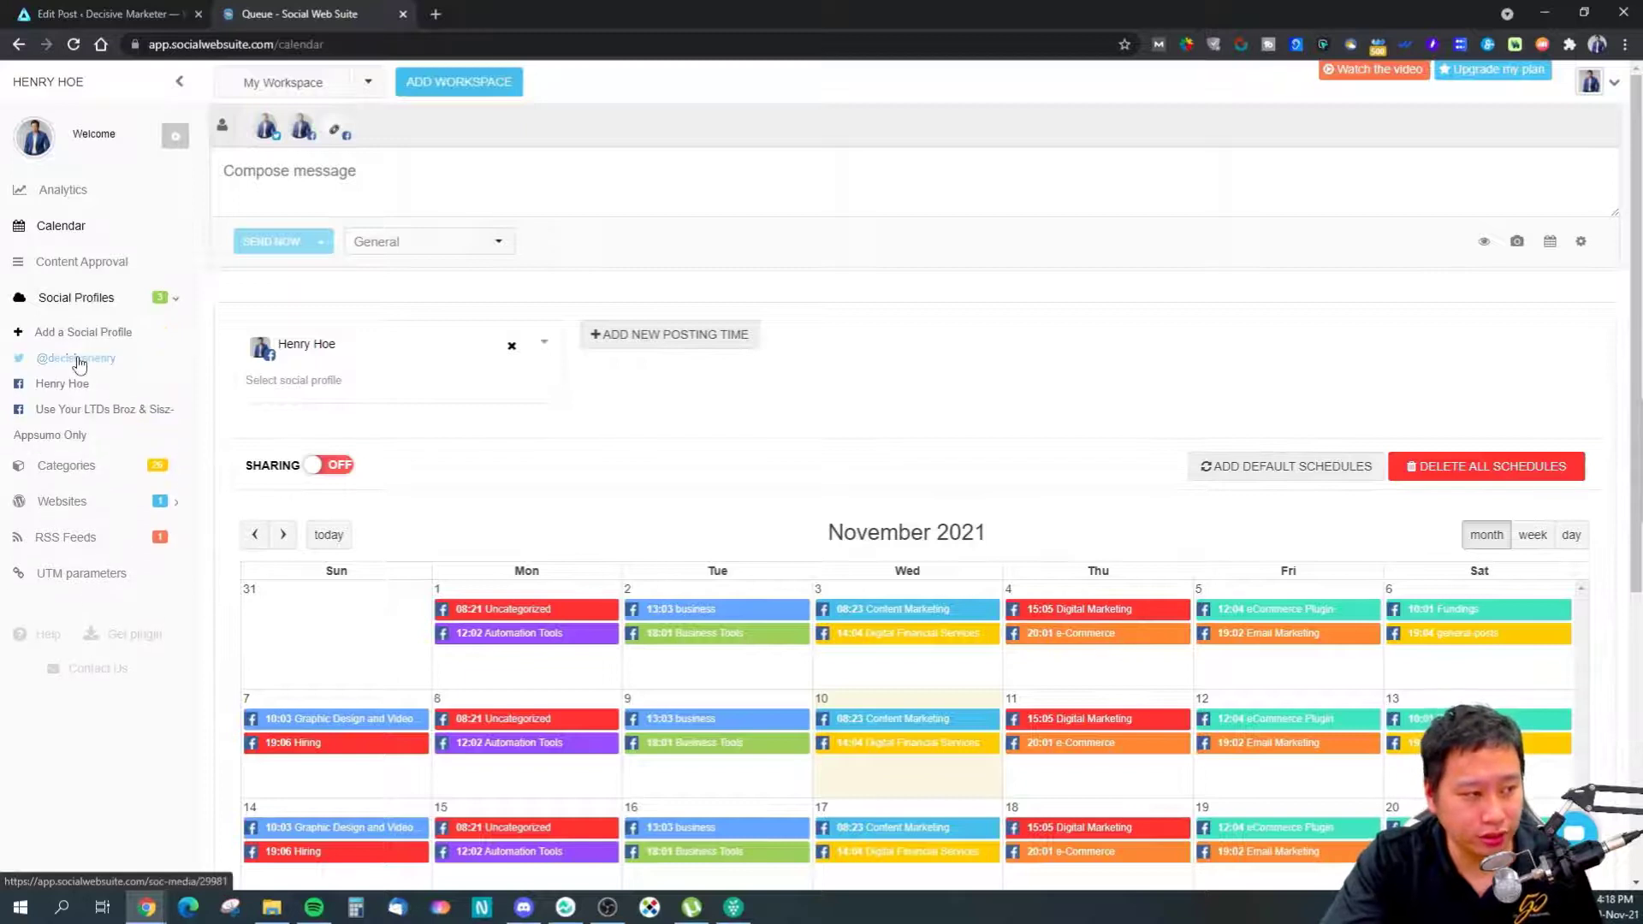
{"action": "left_click", "coordinate": [78, 334]}
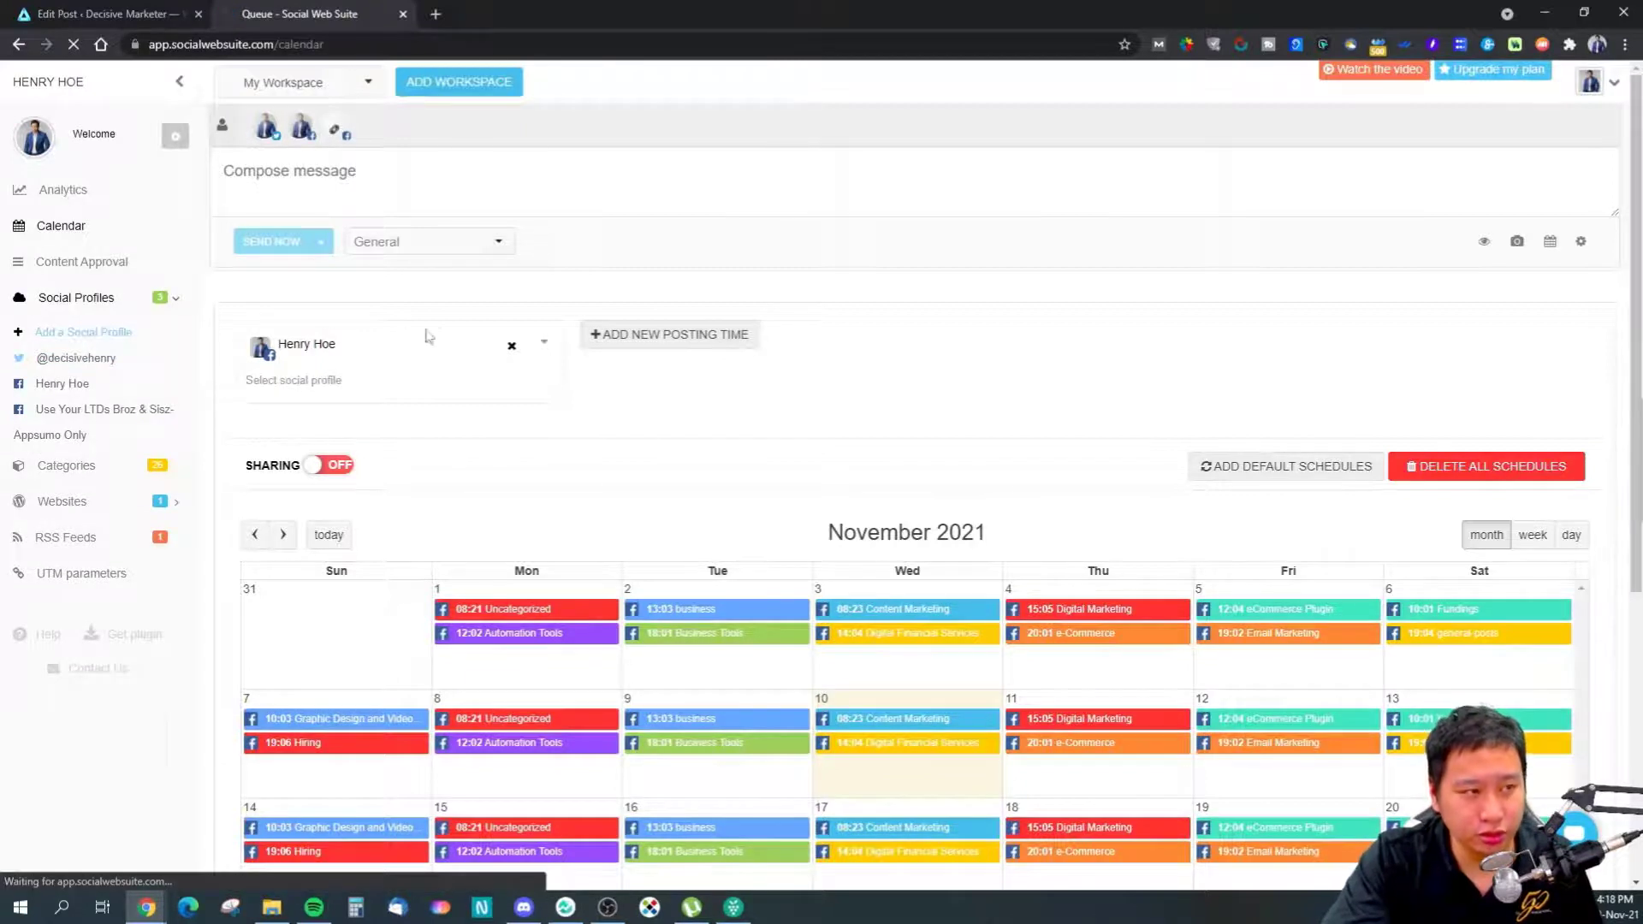
Load the Use Your LTDs Facebook group in a new browser tab and switch to it
{"action": "left_click", "coordinate": [438, 14]}
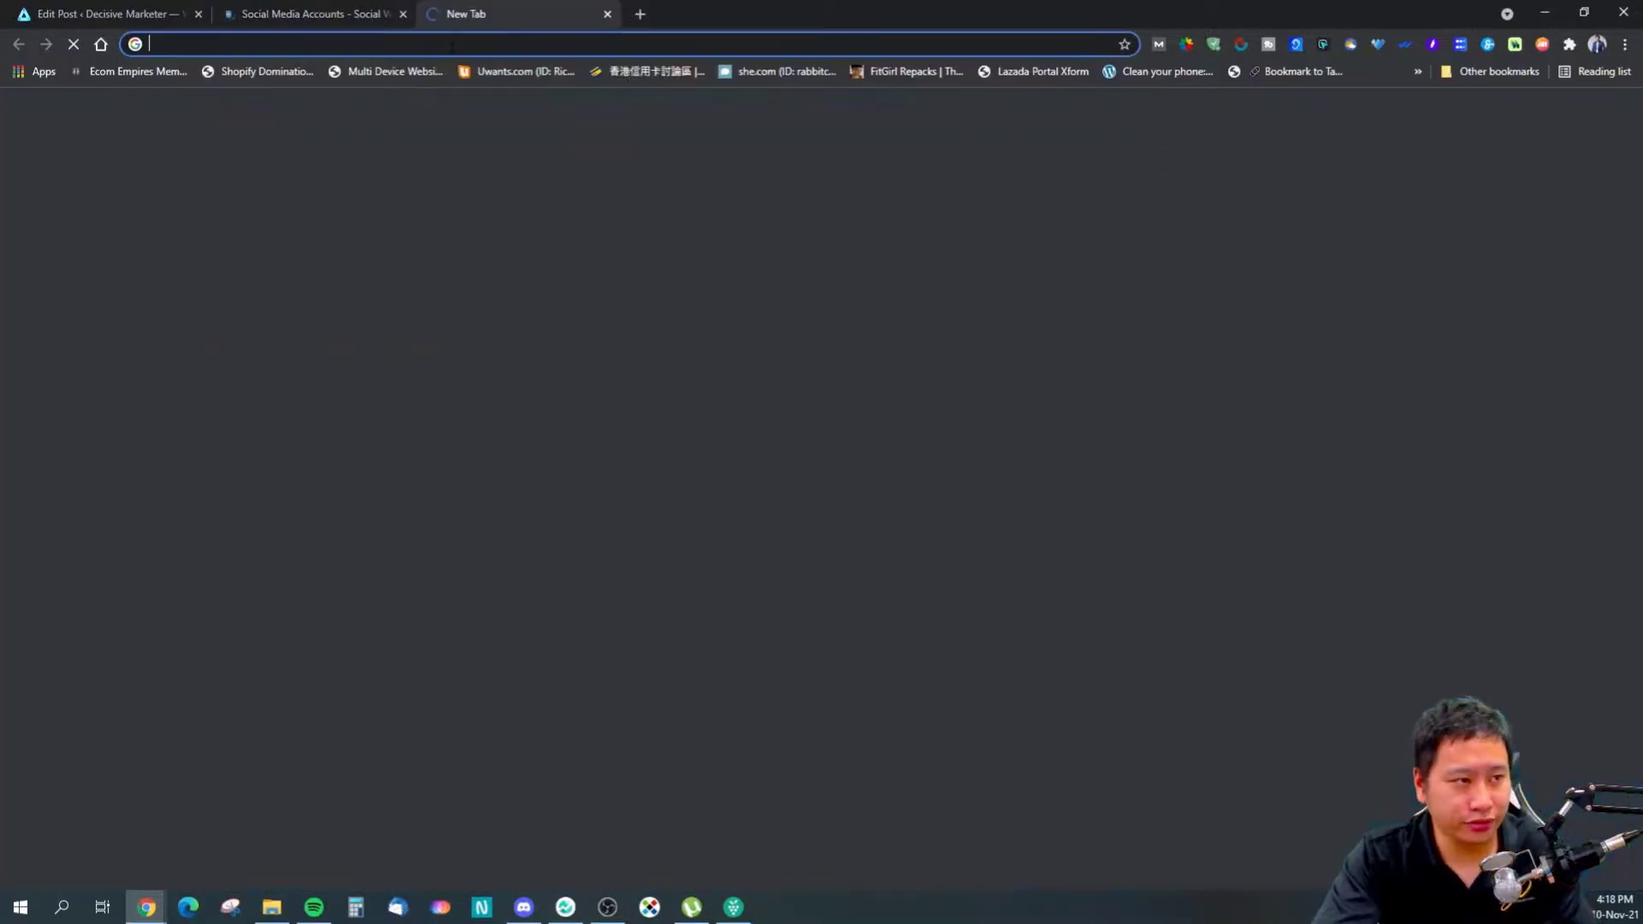
{"action": "type", "text": "facebook.com/groups/useyourappsumoltds"}
{"action": "left_click", "coordinate": [471, 240]}
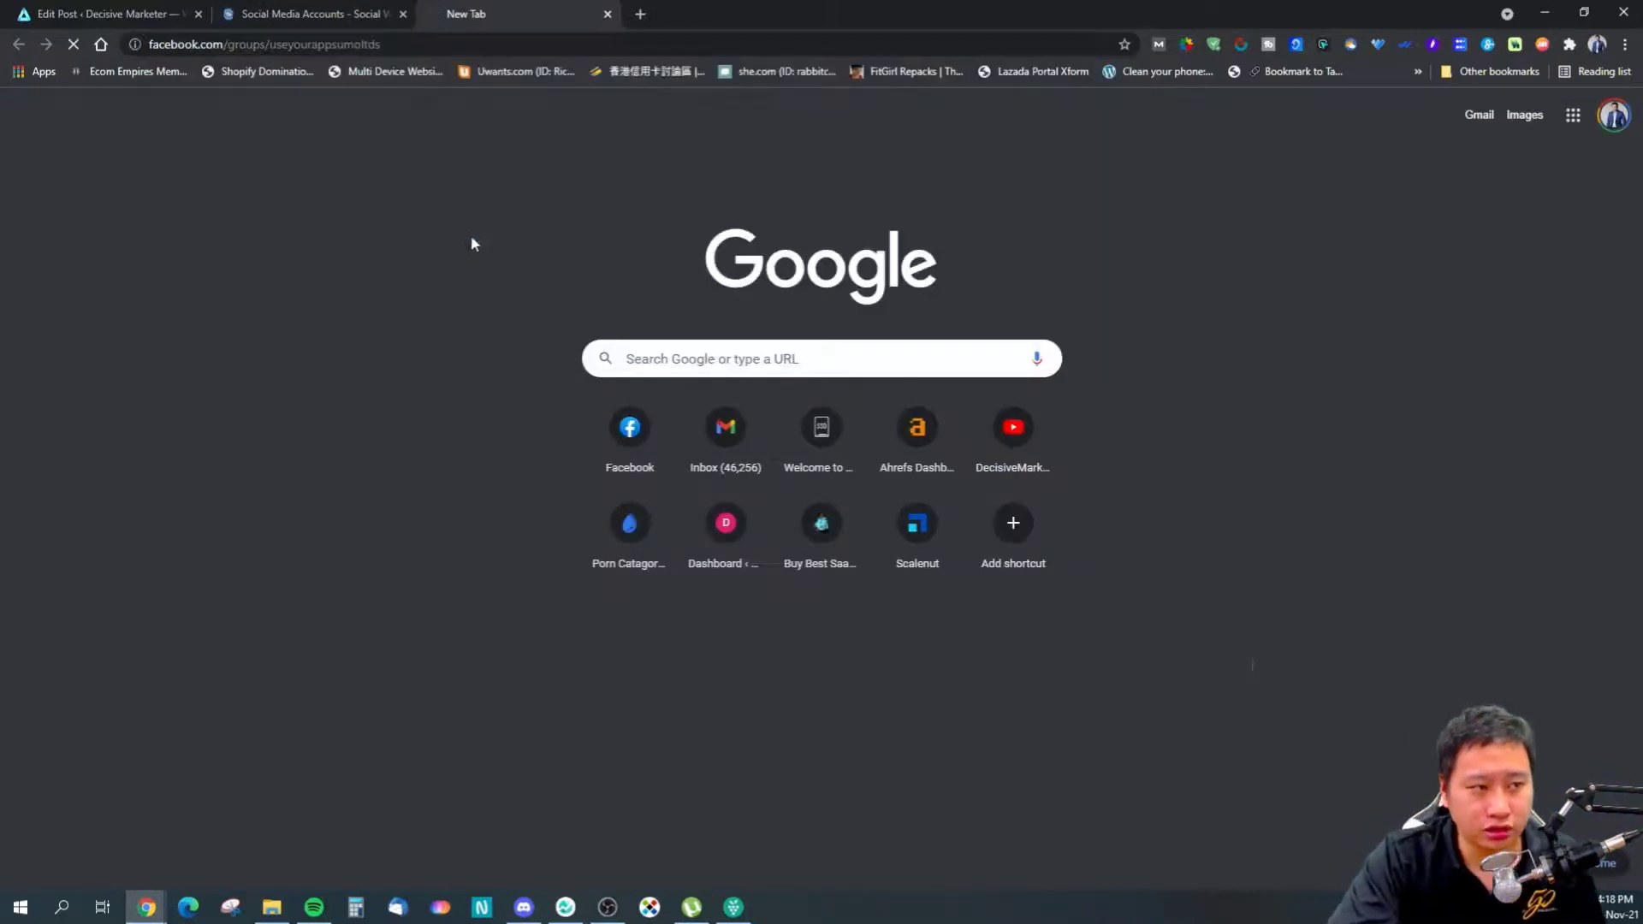
{"action": "key", "text": "ctrl+shift+Tab"}
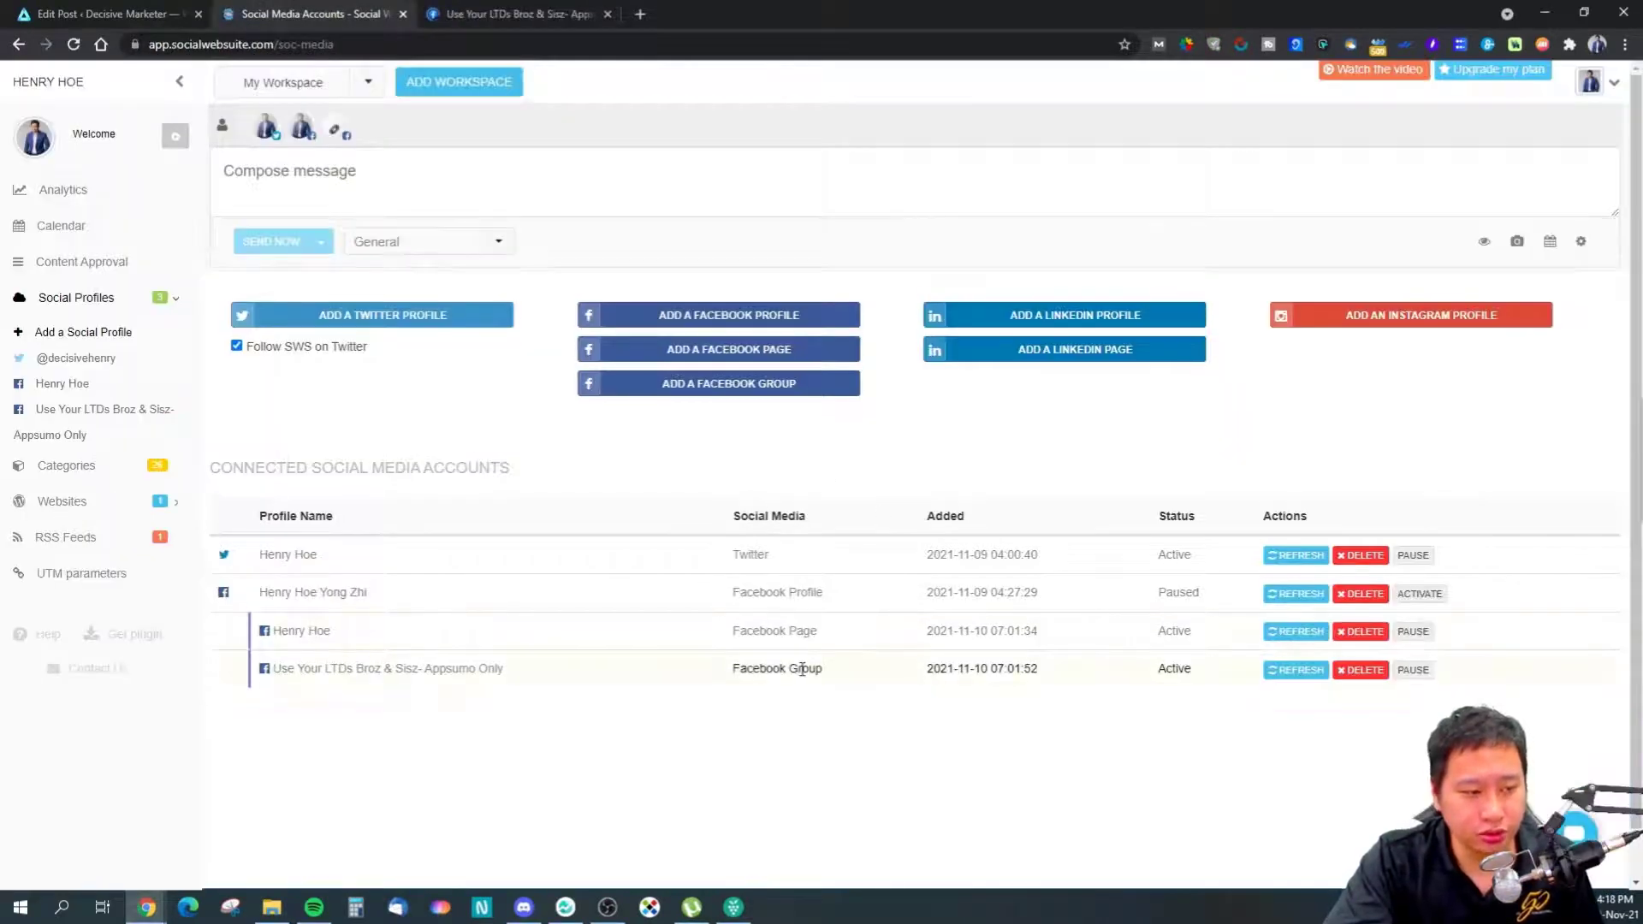
{"action": "left_click", "coordinate": [497, 10]}
Review the Facebook group's installed apps, including Social Web Suite, and the addable apps list
{"action": "scroll", "coordinate": [599, 428], "scroll_direction": "down", "scroll_amount": 2}
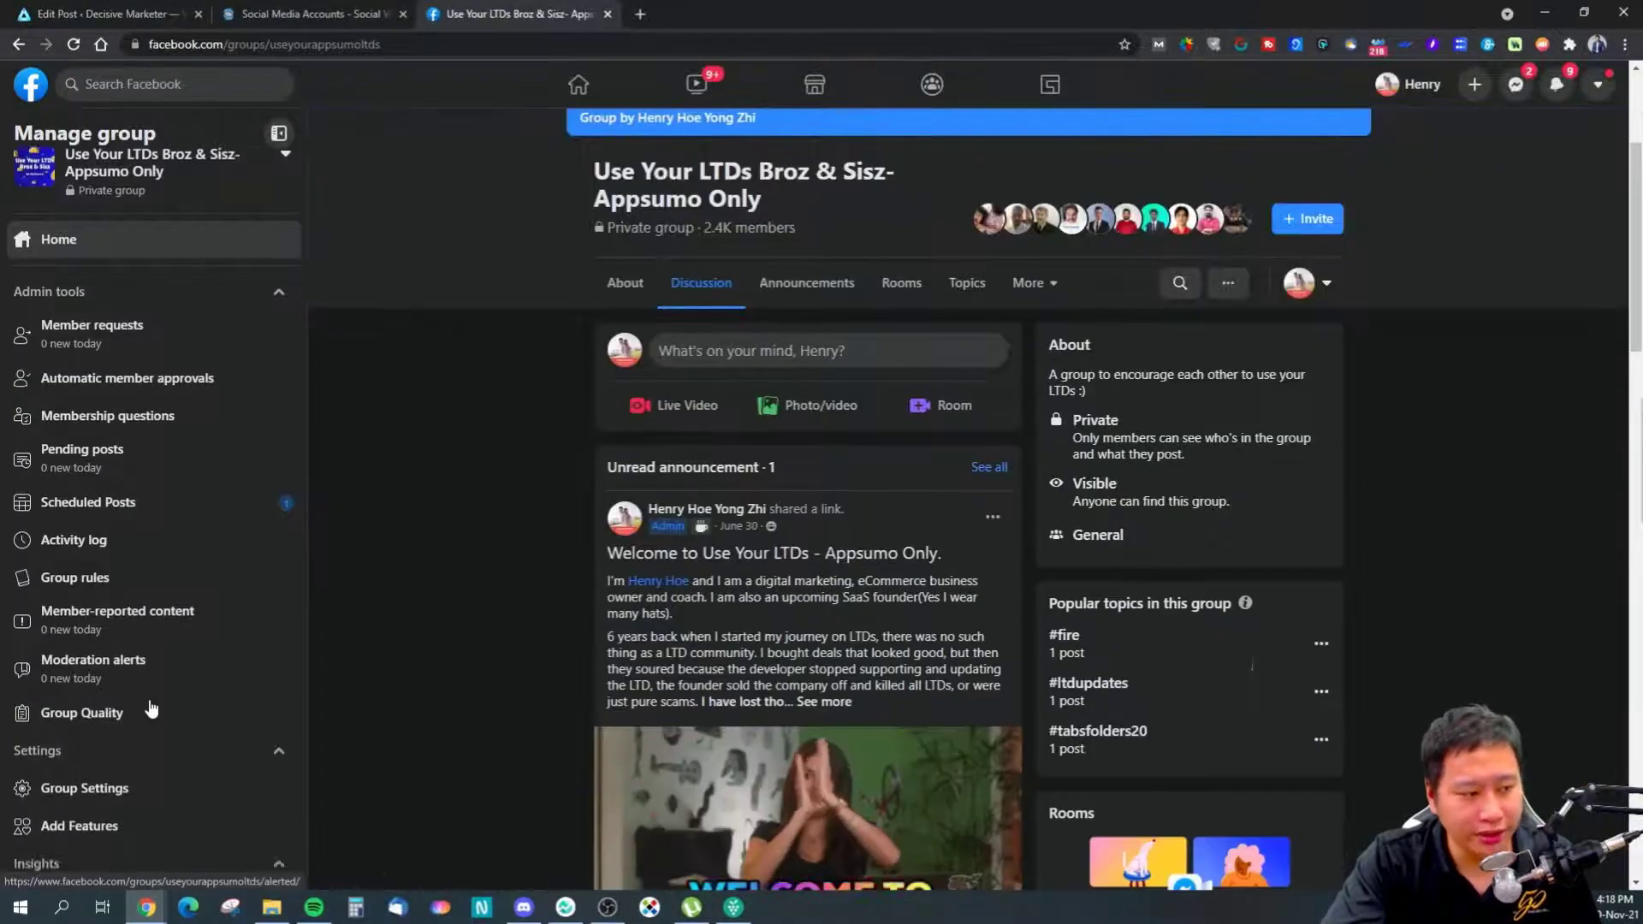
{"action": "scroll", "coordinate": [158, 650], "scroll_direction": "down", "scroll_amount": 3}
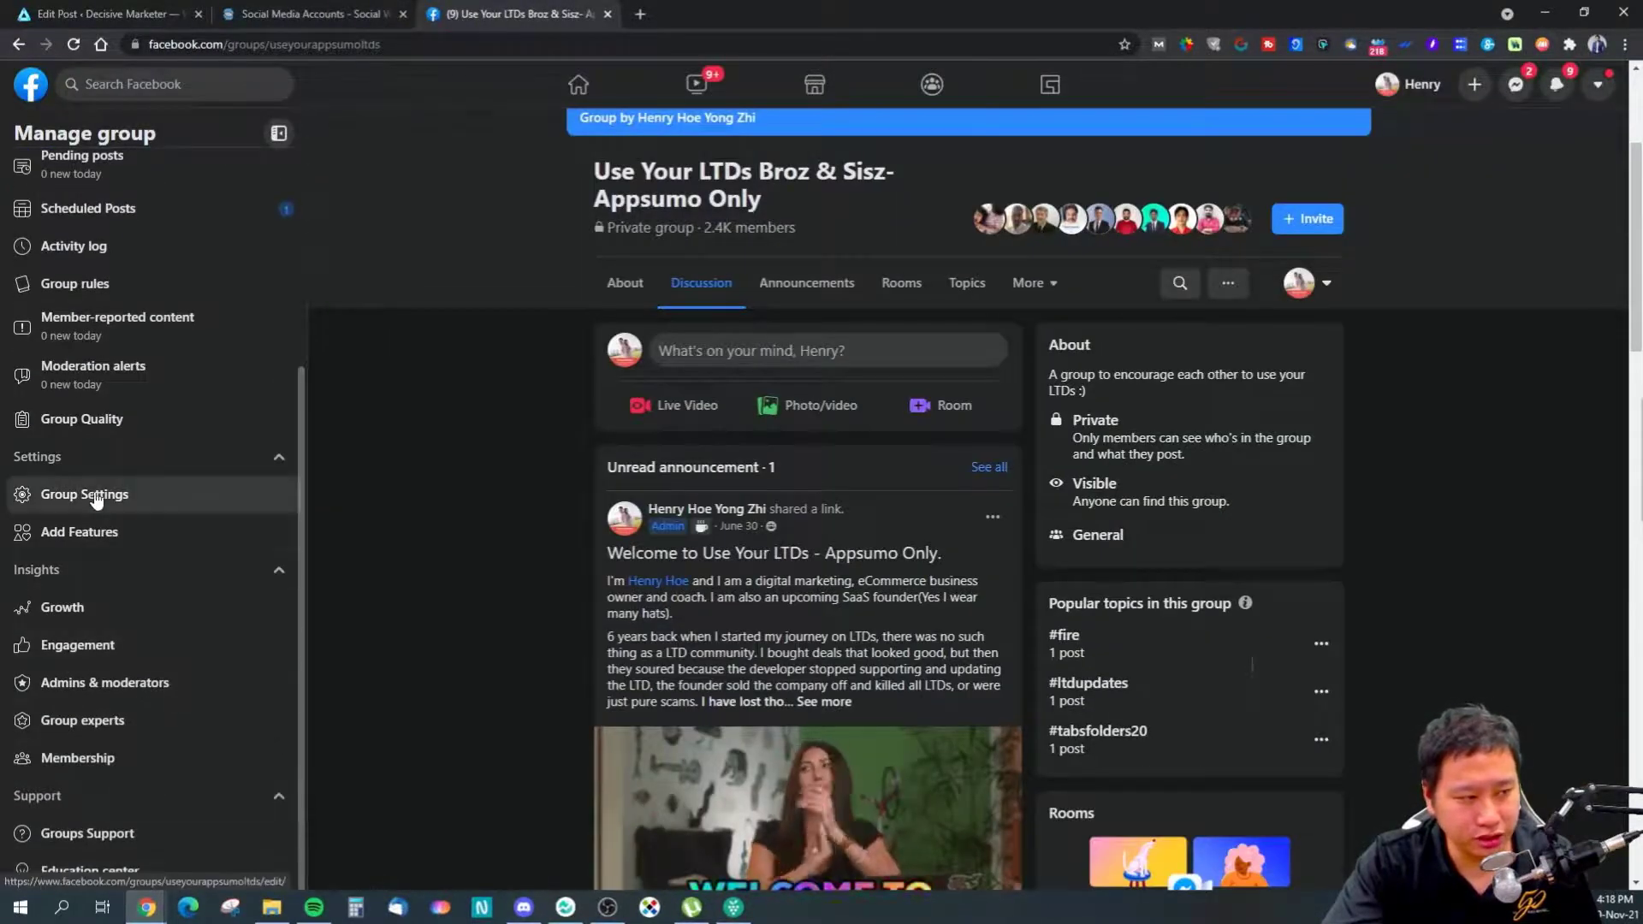
{"action": "left_click", "coordinate": [56, 496]}
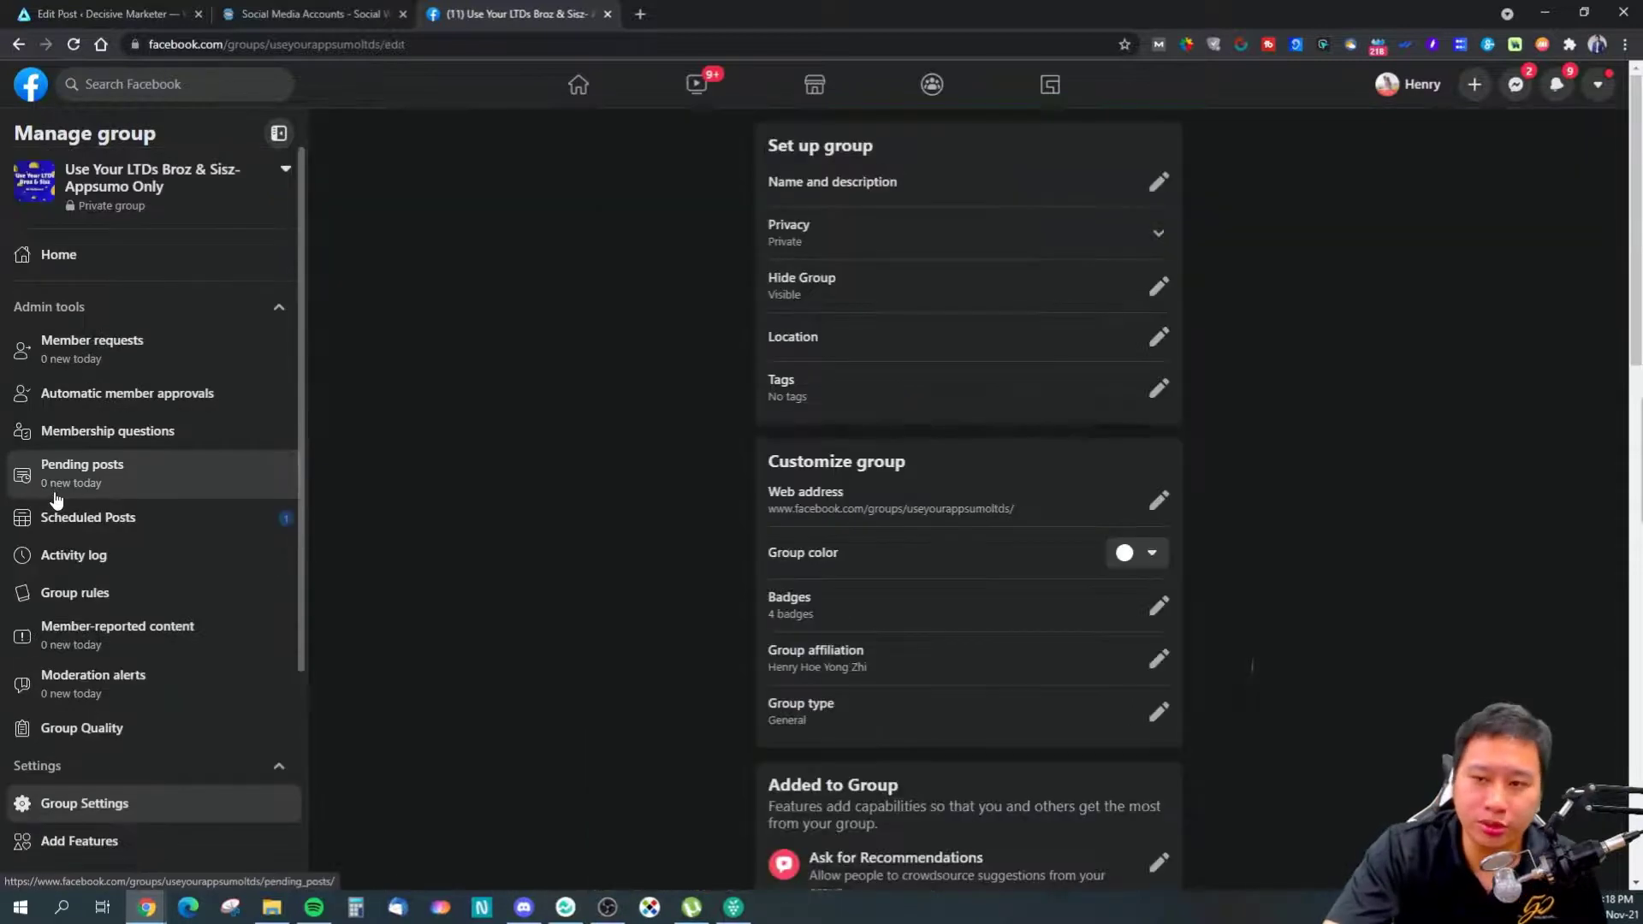
{"action": "scroll", "coordinate": [746, 511], "scroll_direction": "down", "scroll_amount": 8}
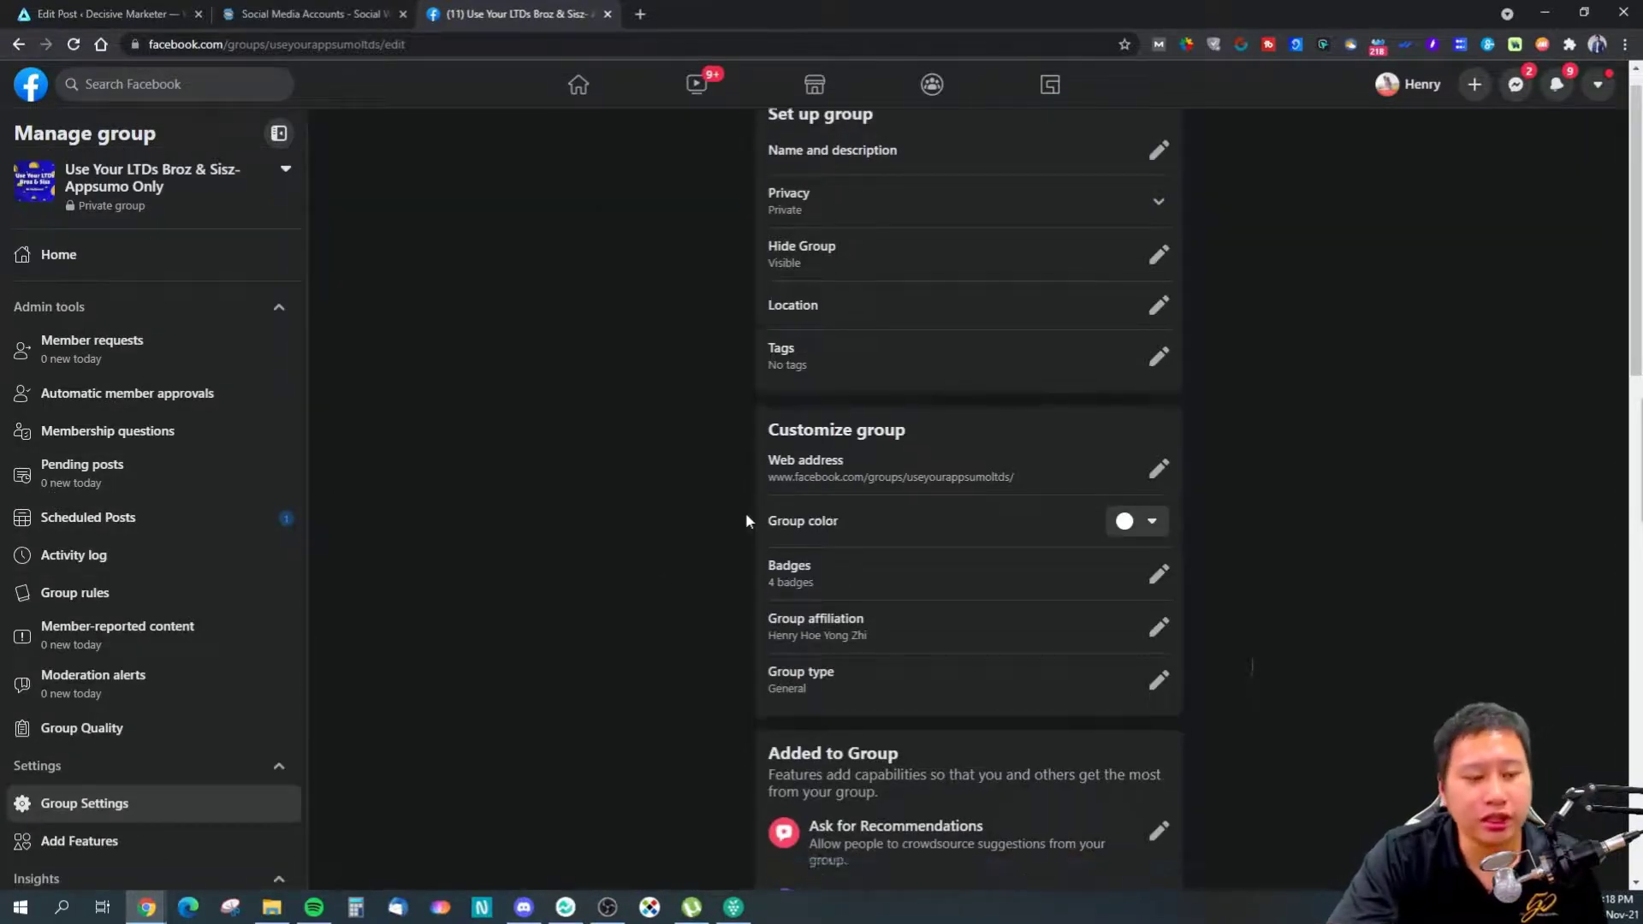
{"action": "scroll", "coordinate": [741, 520], "scroll_direction": "down", "scroll_amount": 8}
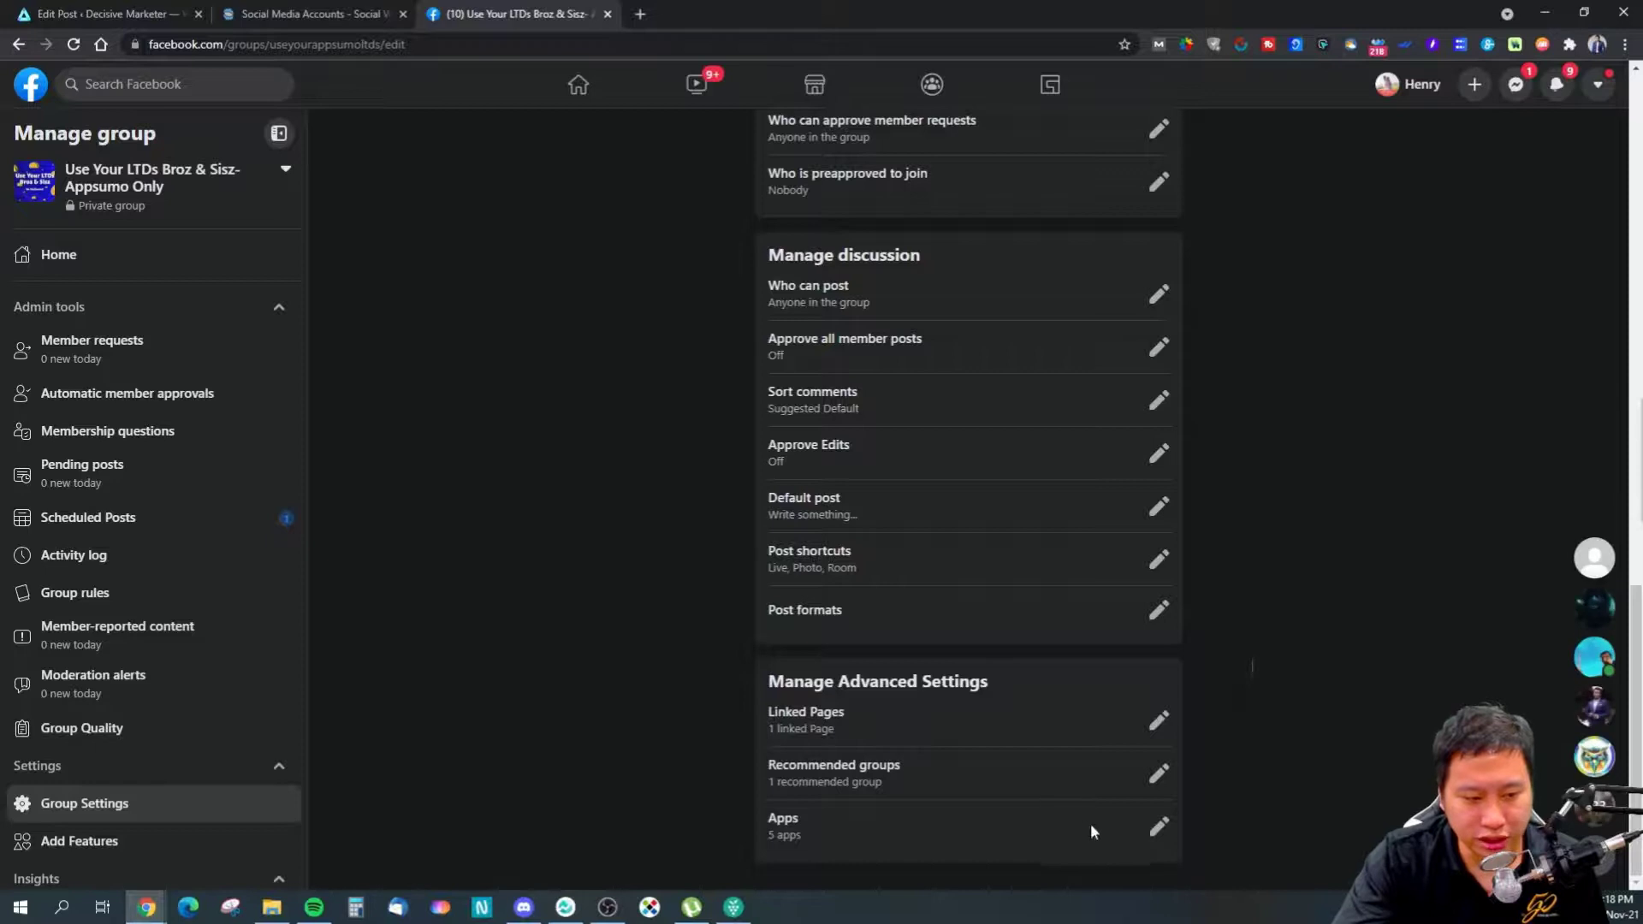
{"action": "left_click", "coordinate": [1160, 829]}
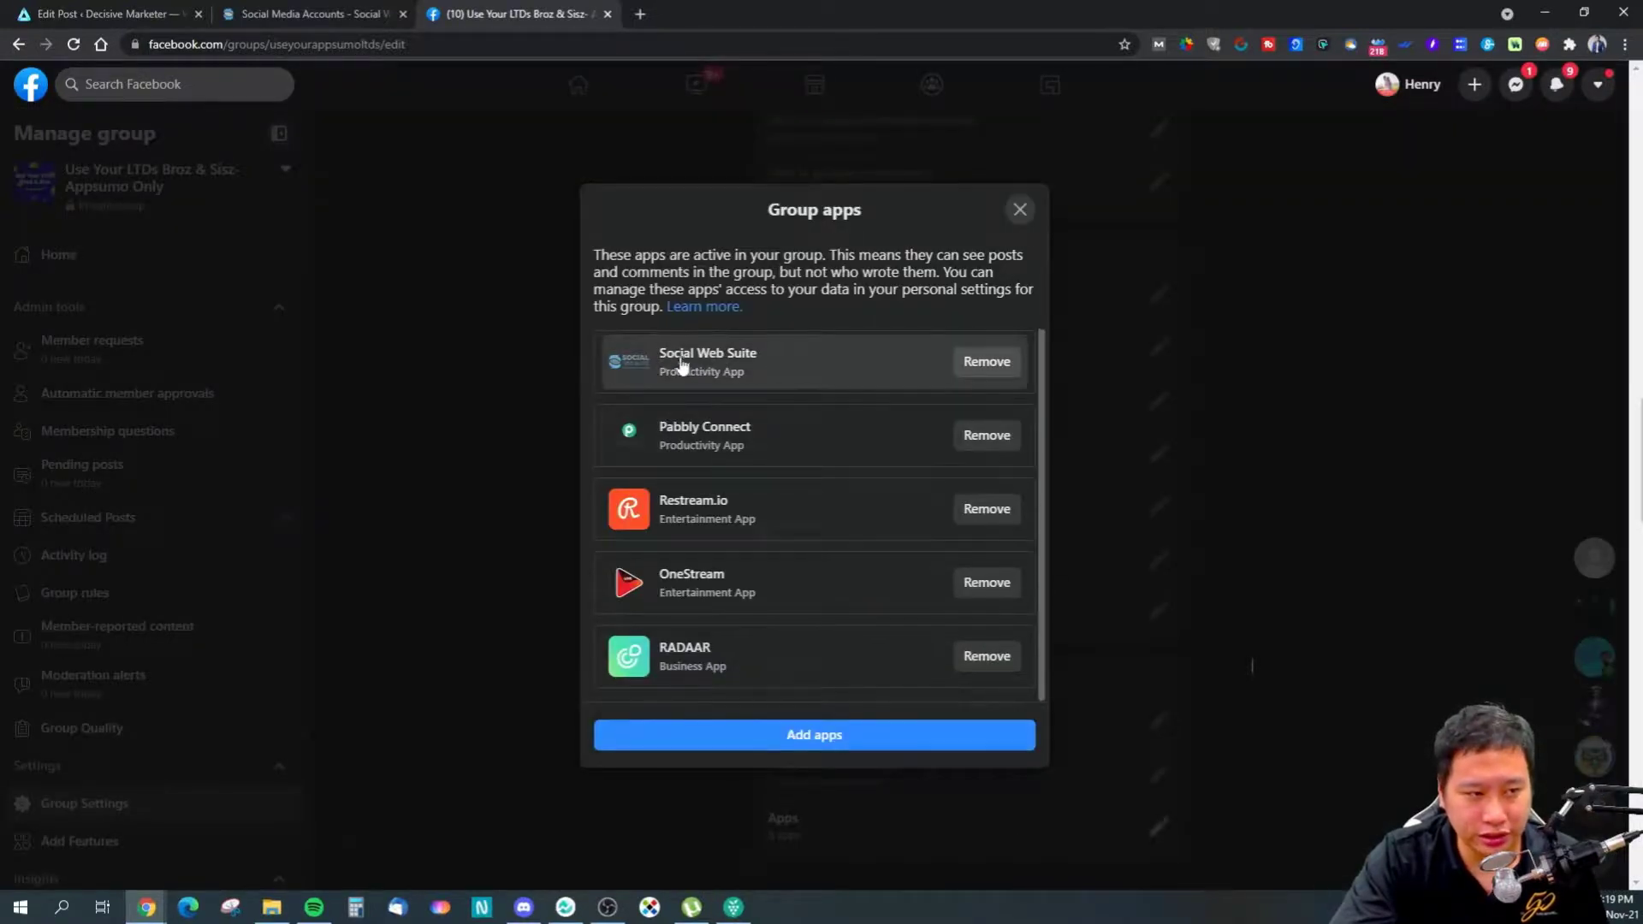
{"action": "left_click", "coordinate": [813, 738]}
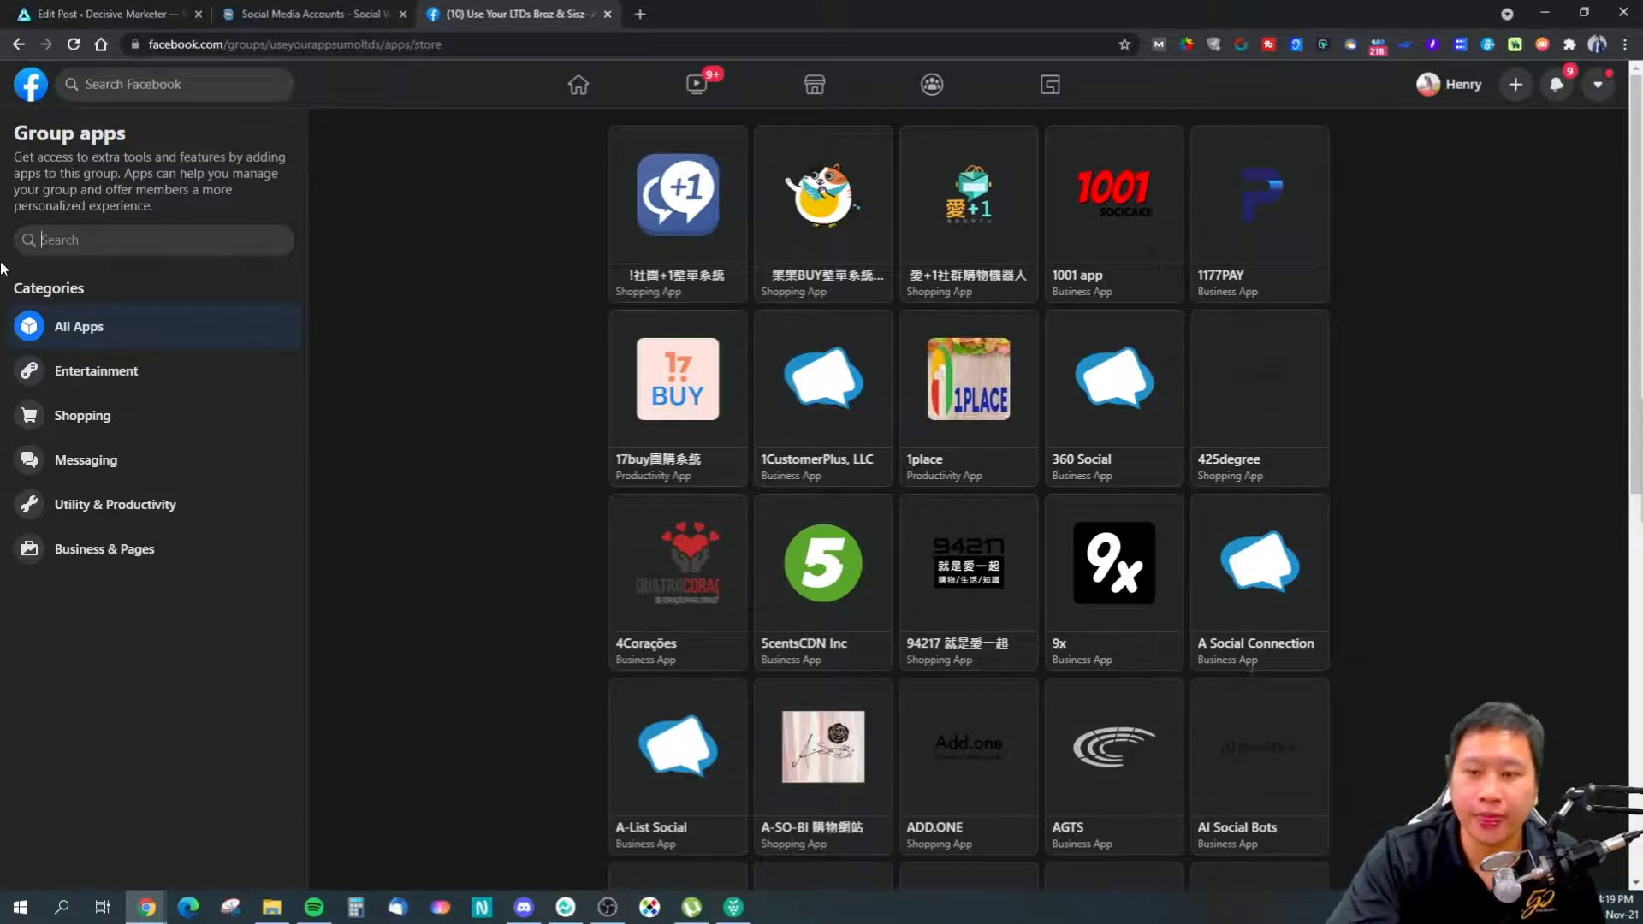
{"action": "left_click", "coordinate": [18, 44]}
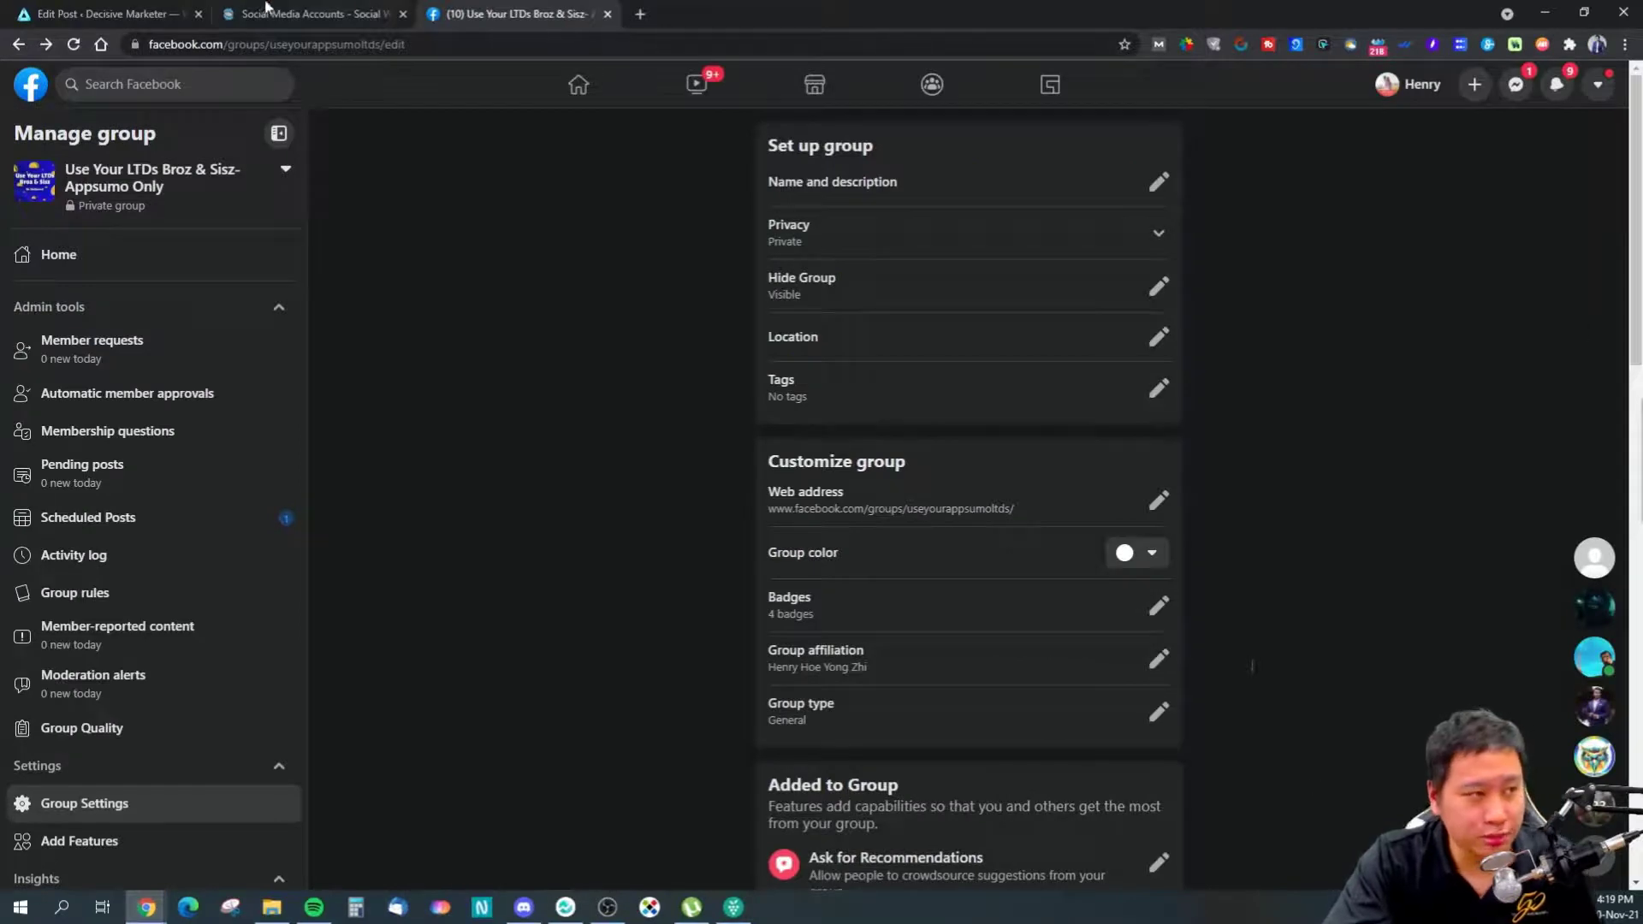
{"action": "left_click", "coordinate": [266, 10]}
Point out the social profile selection and message format field in the post's Sharing Settings
{"action": "left_click", "coordinate": [83, 10]}
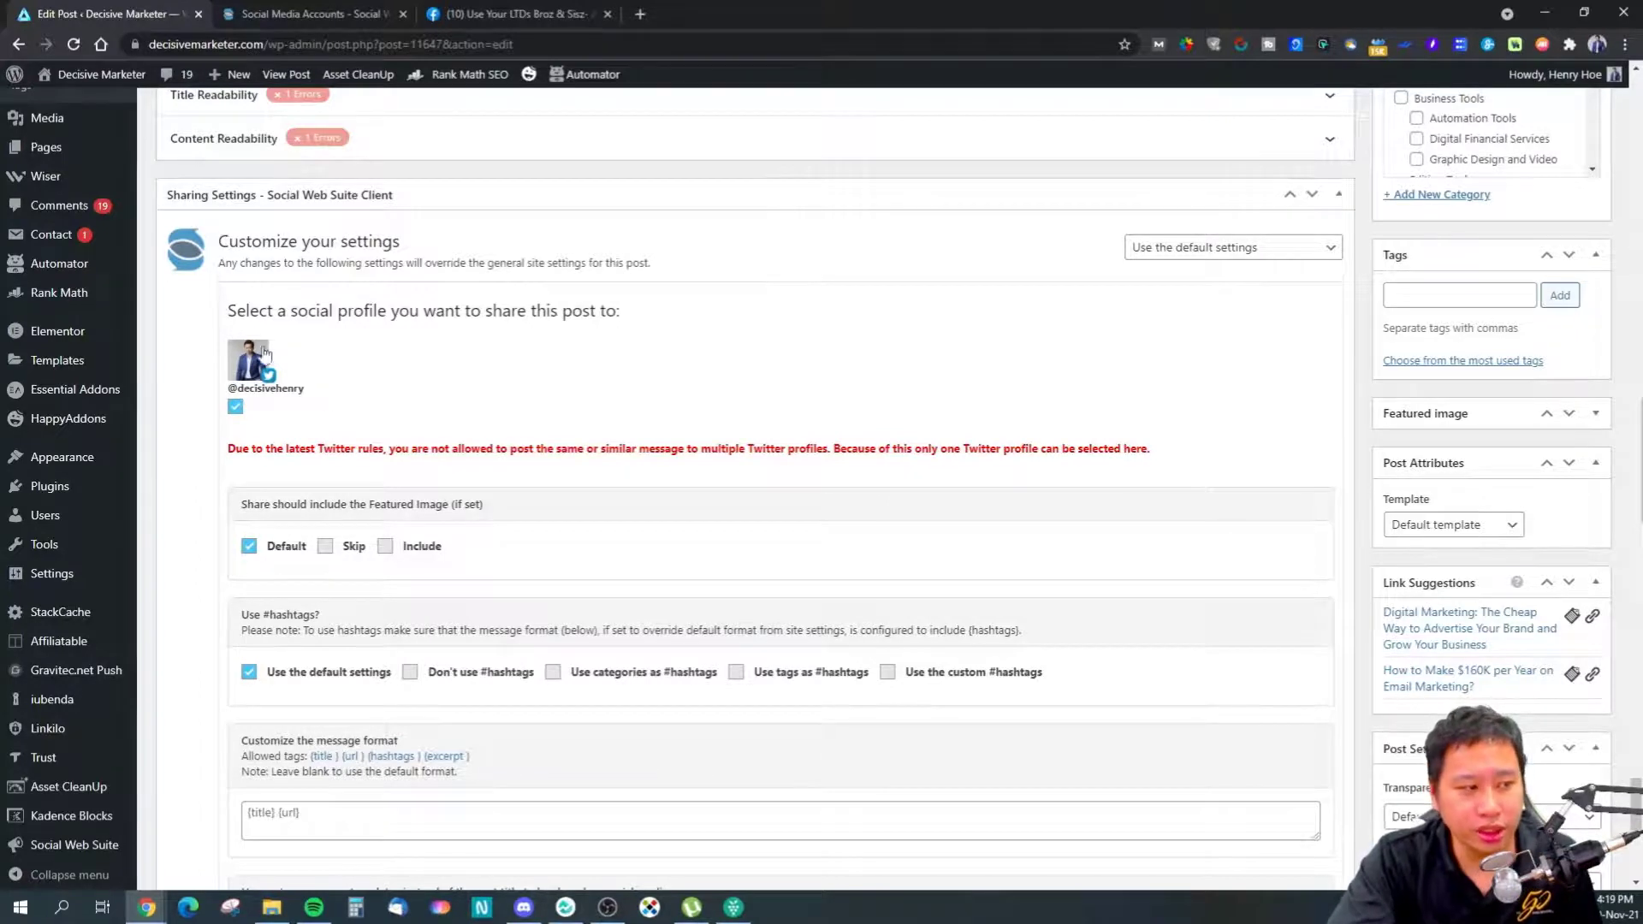
{"action": "left_click_drag", "start_coordinate": [293, 312], "coordinate": [514, 336]}
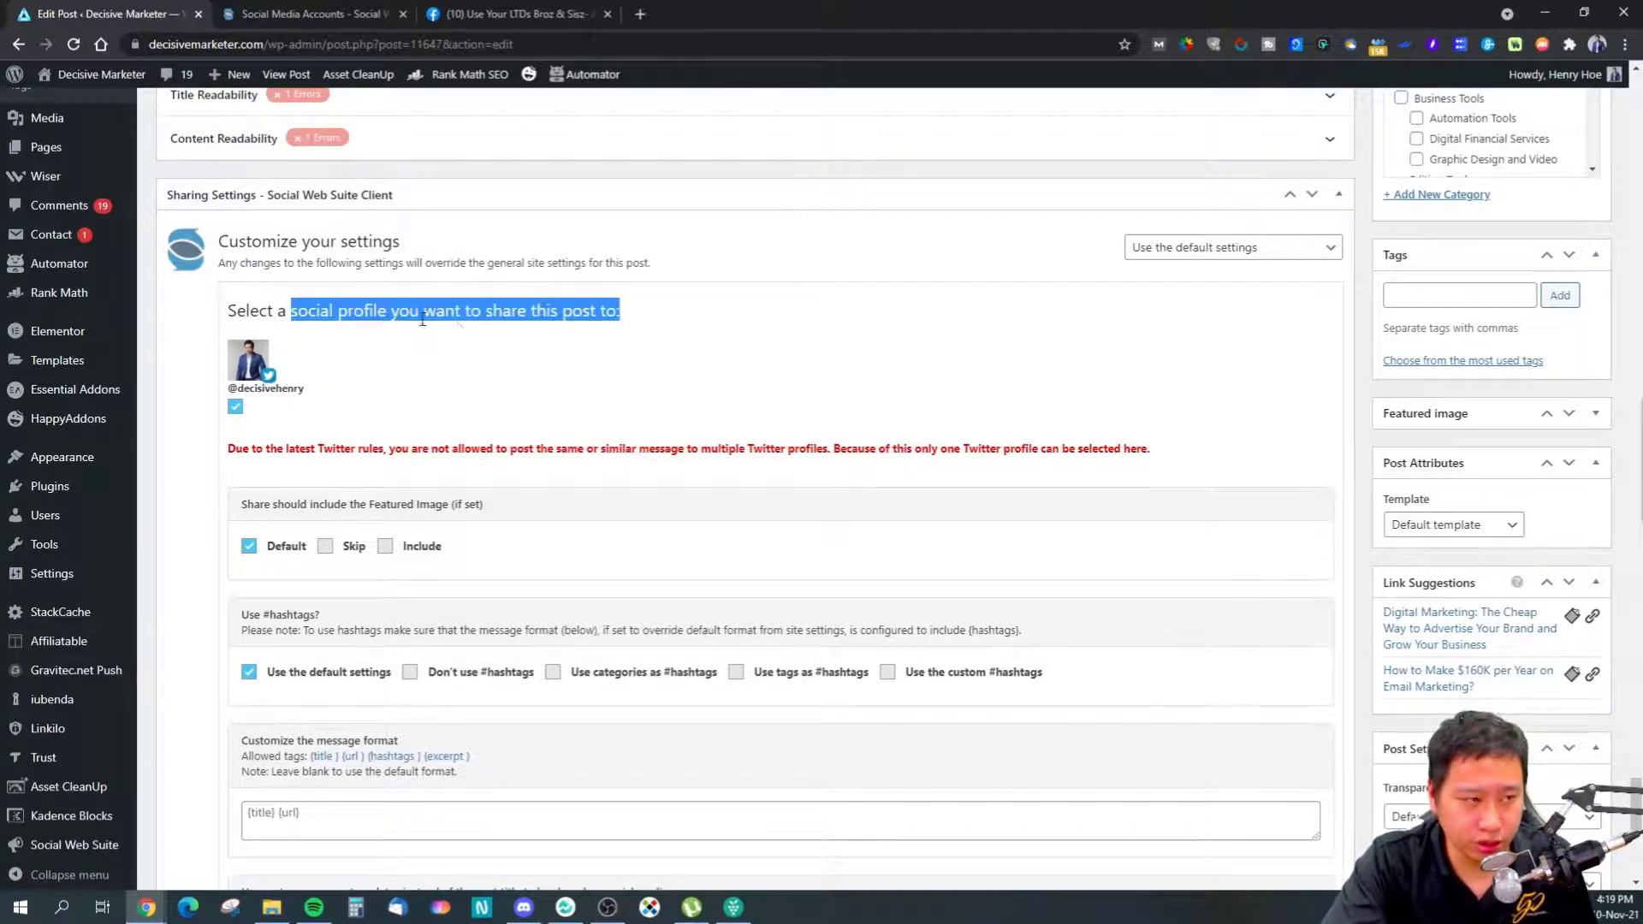
{"action": "left_click", "coordinate": [422, 320]}
{"action": "scroll", "coordinate": [285, 417], "scroll_direction": "down", "scroll_amount": 2}
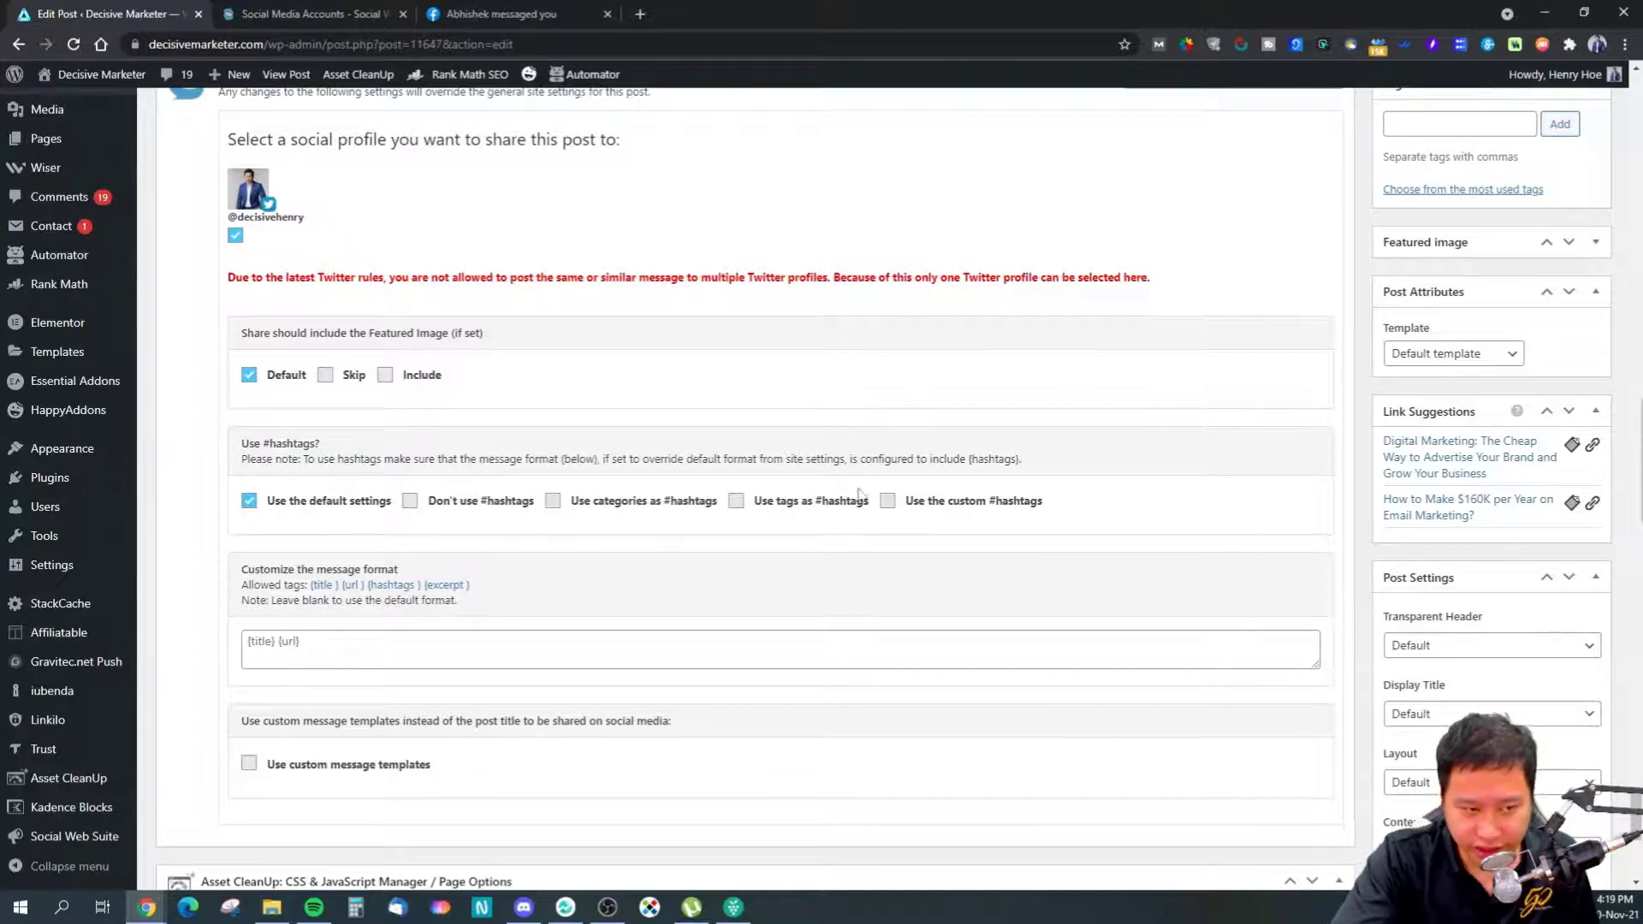
{"action": "left_click", "coordinate": [359, 650]}
Highlight the allowed tags, then enable Use custom message templates for the post
{"action": "scroll", "coordinate": [223, 659], "scroll_direction": "down", "scroll_amount": 1}
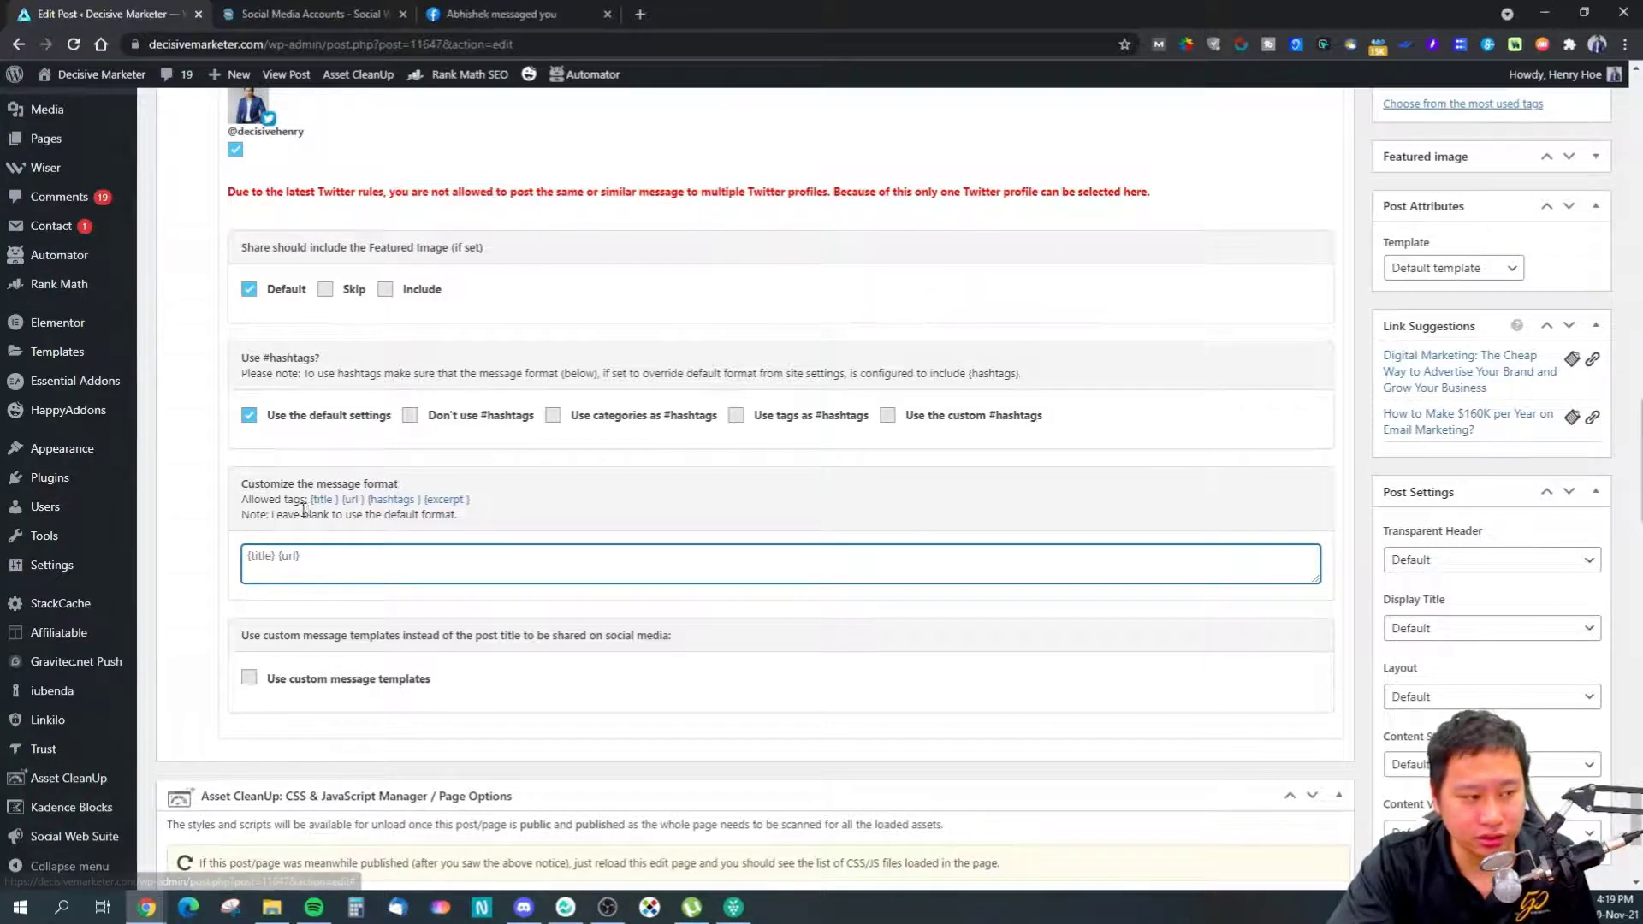
{"action": "left_click_drag", "start_coordinate": [242, 499], "coordinate": [346, 509]}
{"action": "left_click", "coordinate": [350, 510]}
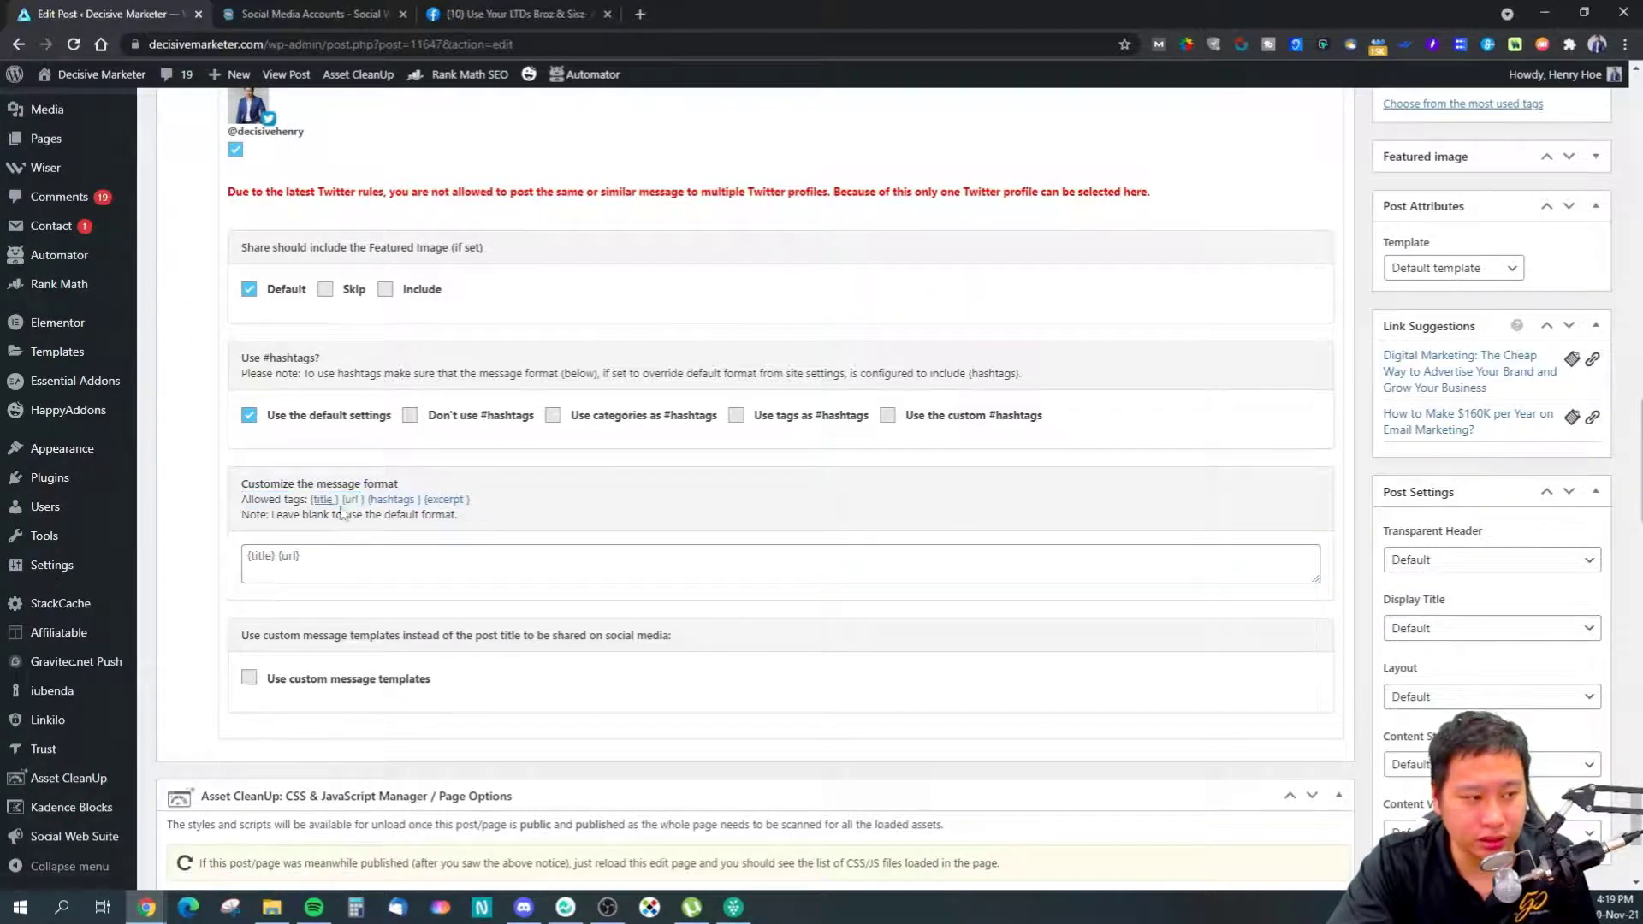
{"action": "left_click", "coordinate": [263, 565]}
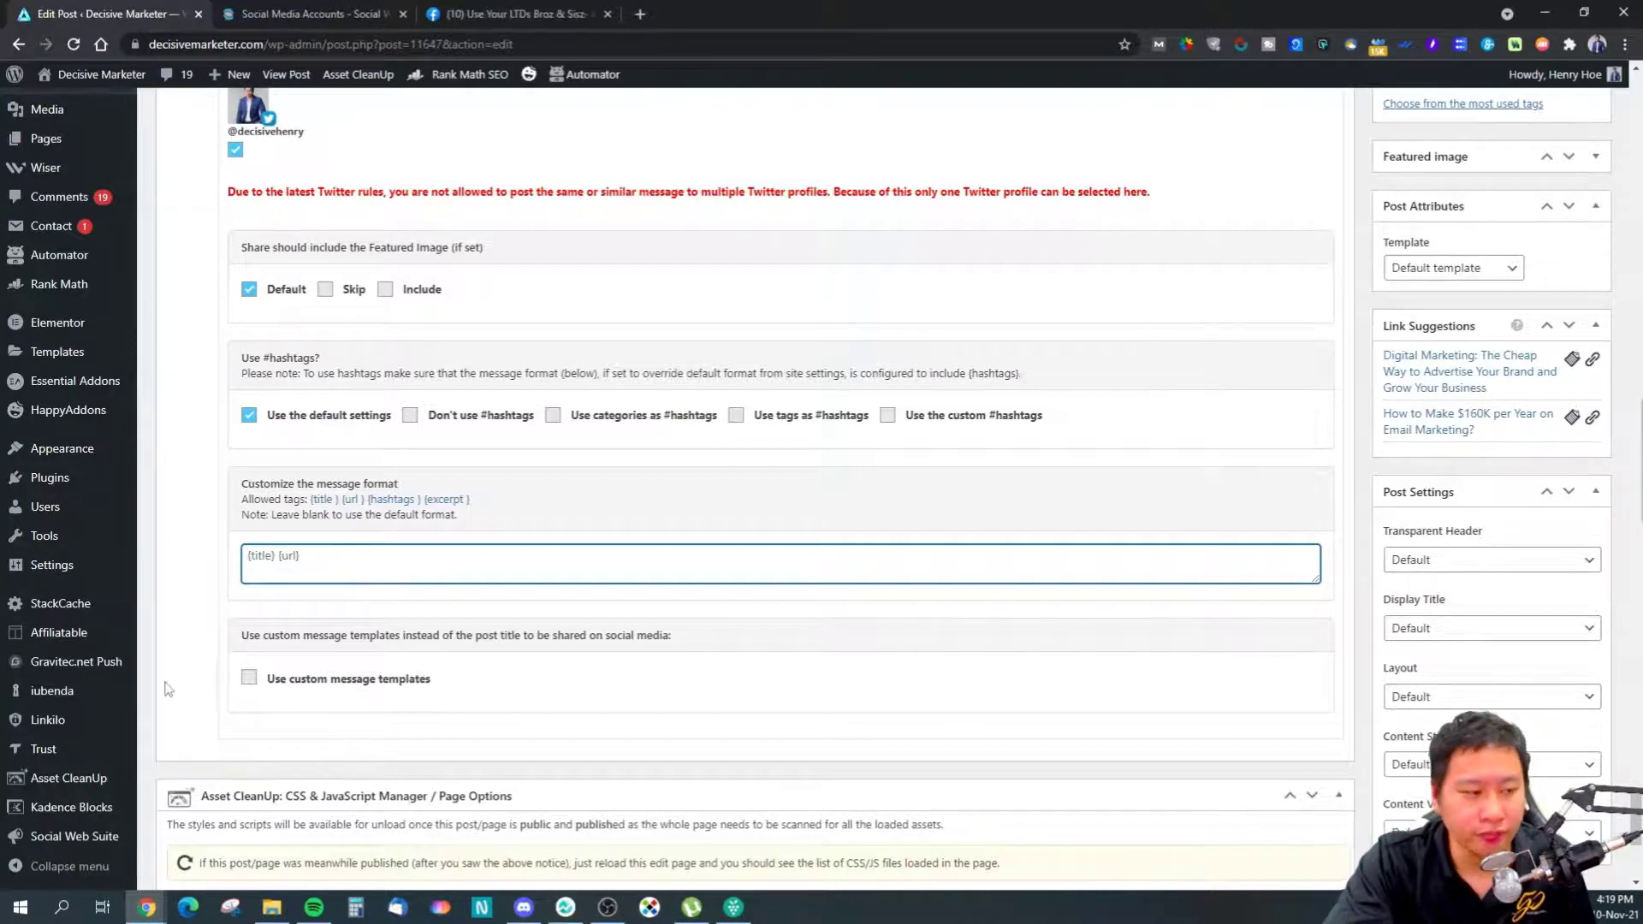
{"action": "scroll", "coordinate": [179, 676], "scroll_direction": "down", "scroll_amount": 1}
{"action": "left_click", "coordinate": [249, 593]}
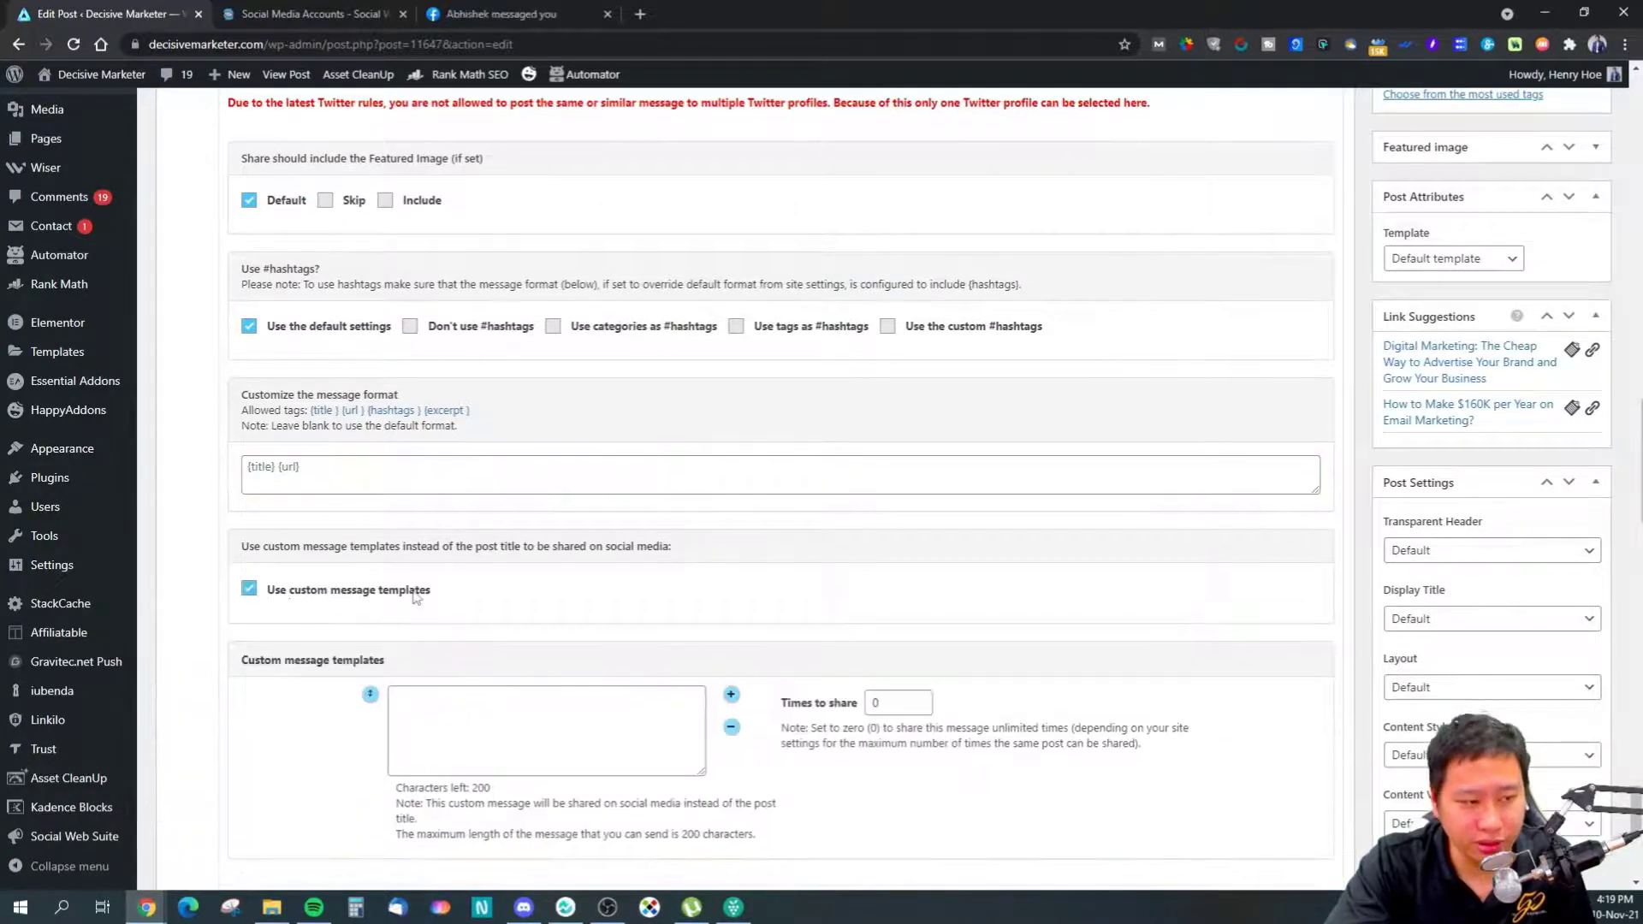
{"action": "scroll", "coordinate": [575, 623], "scroll_direction": "down", "scroll_amount": 2}
{"action": "left_click", "coordinate": [731, 527]}
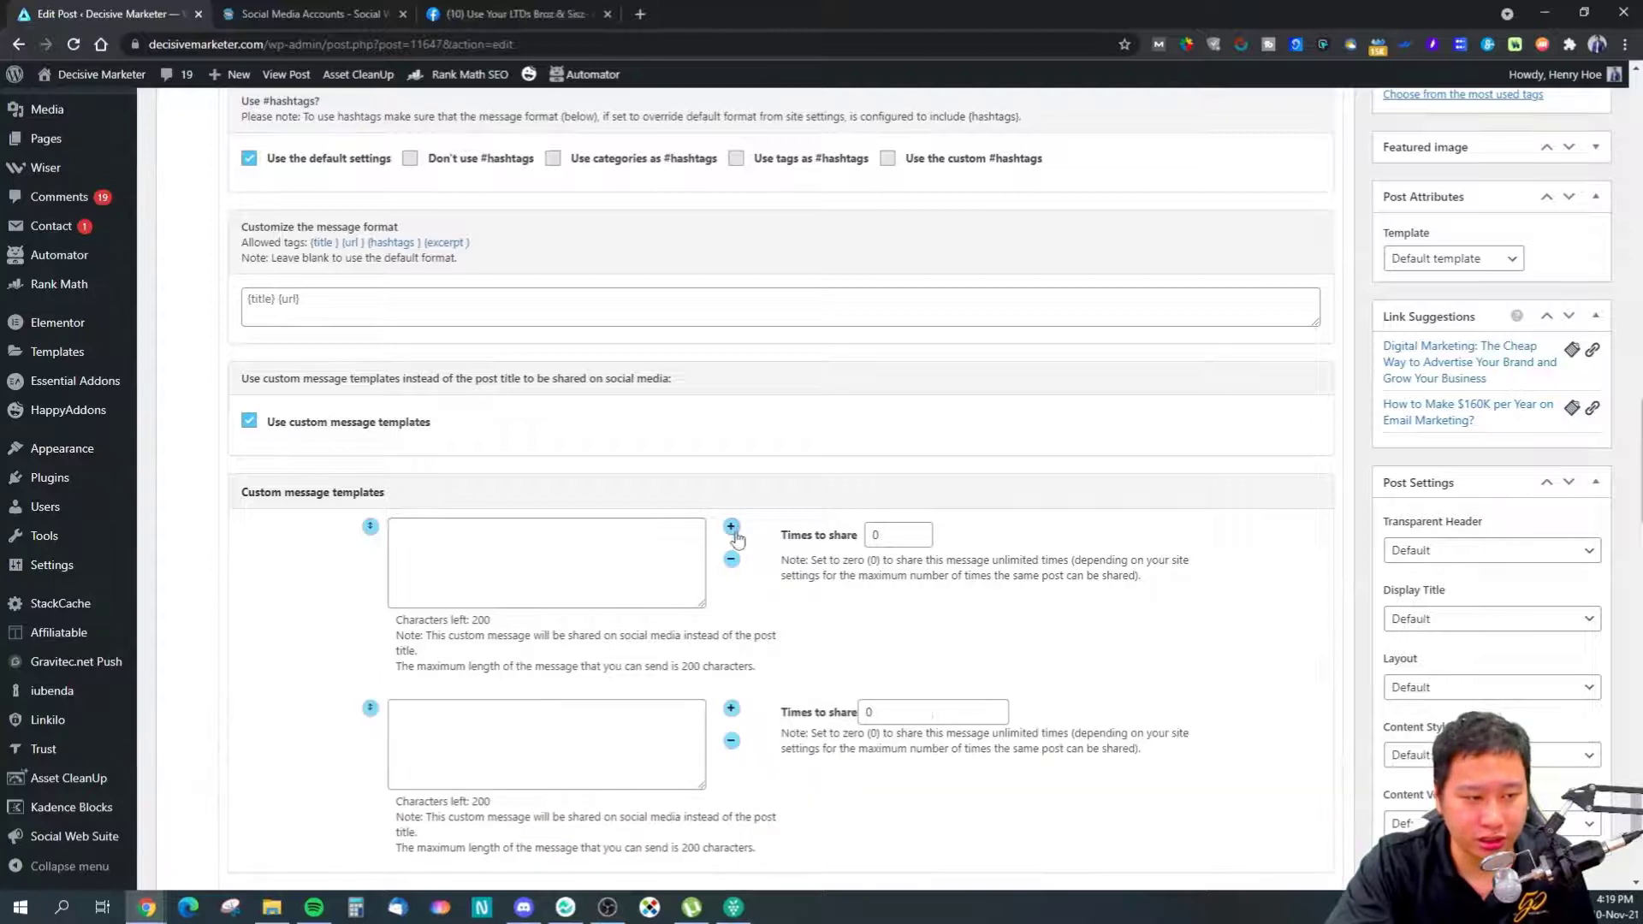
{"action": "left_click", "coordinate": [730, 707]}
{"action": "scroll", "coordinate": [513, 374], "scroll_direction": "down", "scroll_amount": 2}
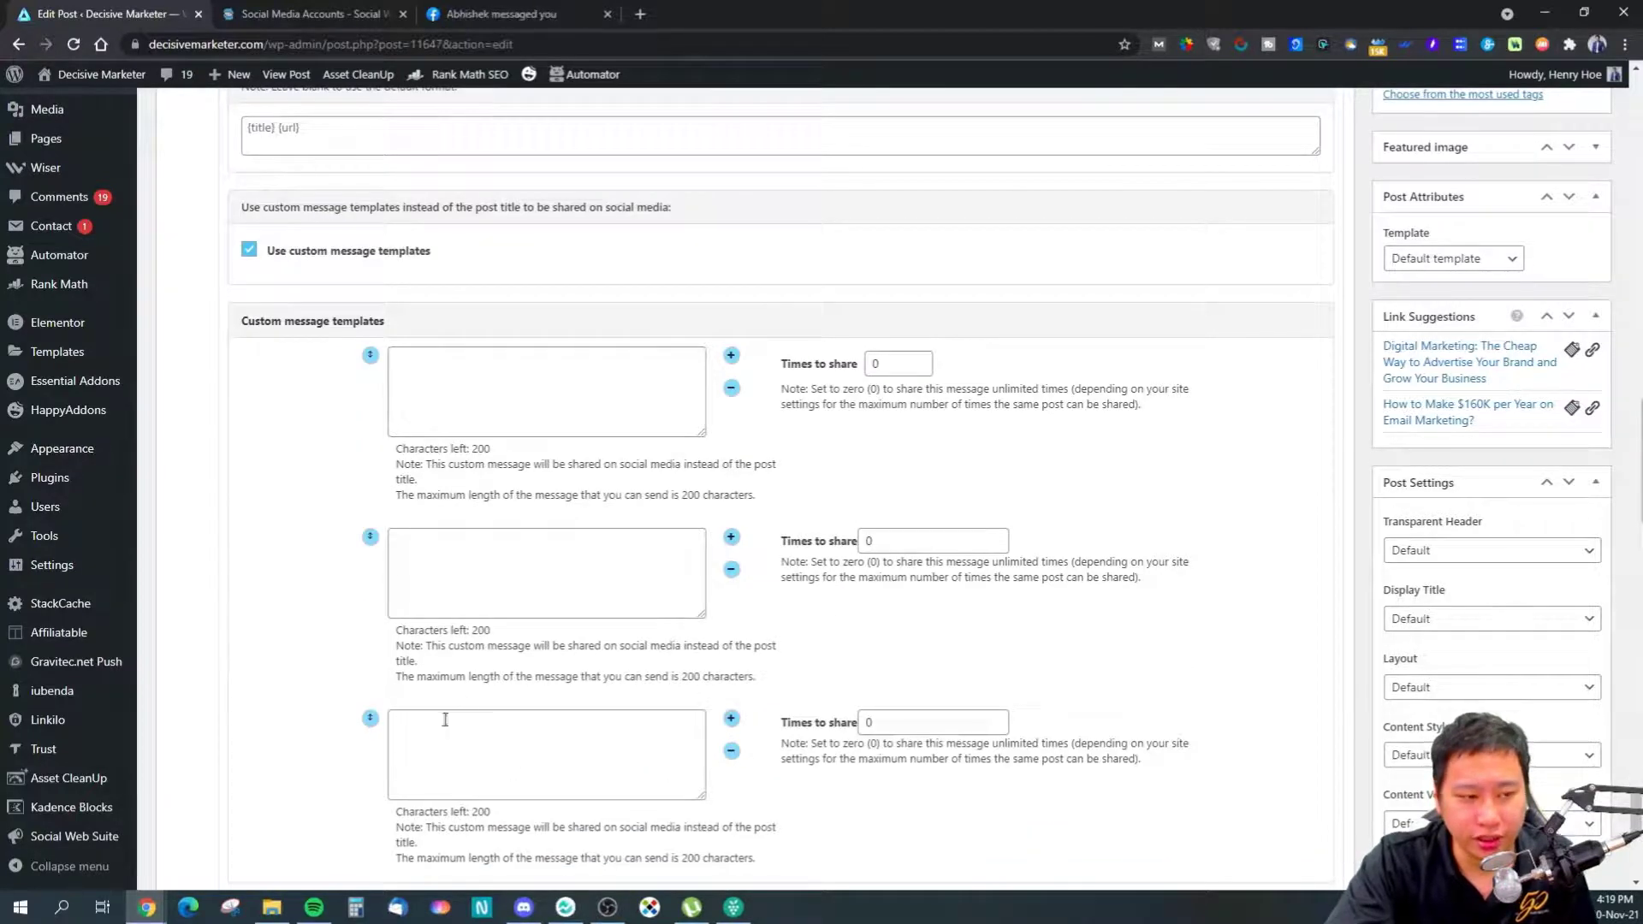
{"action": "left_click", "coordinate": [464, 393]}
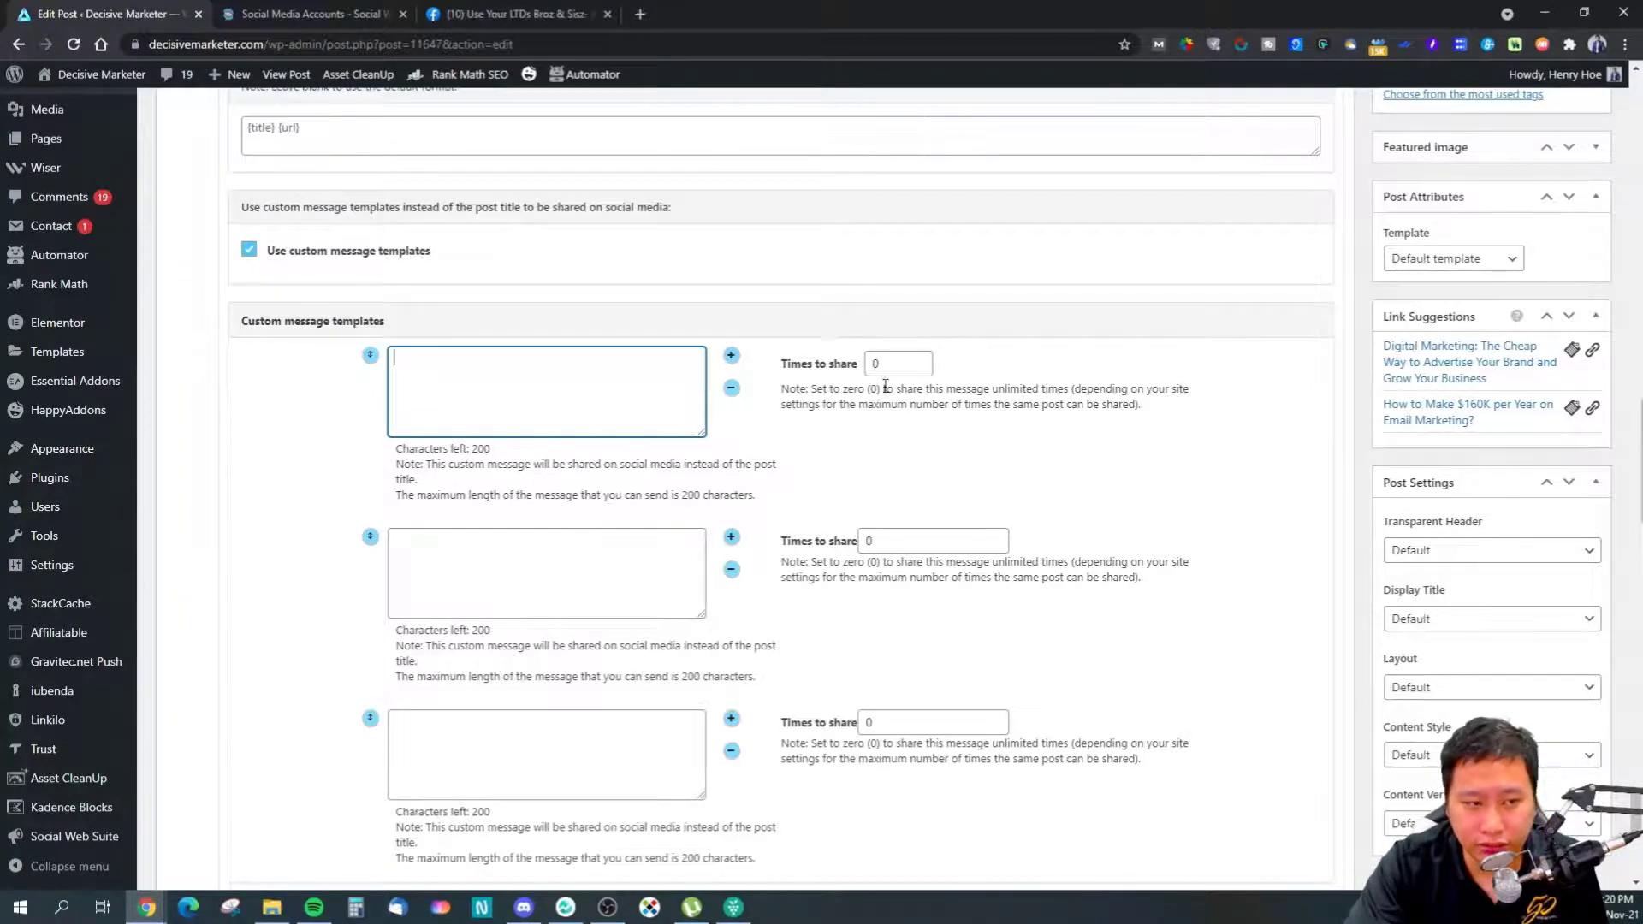
{"action": "left_click_drag", "start_coordinate": [838, 404], "coordinate": [1134, 406]}
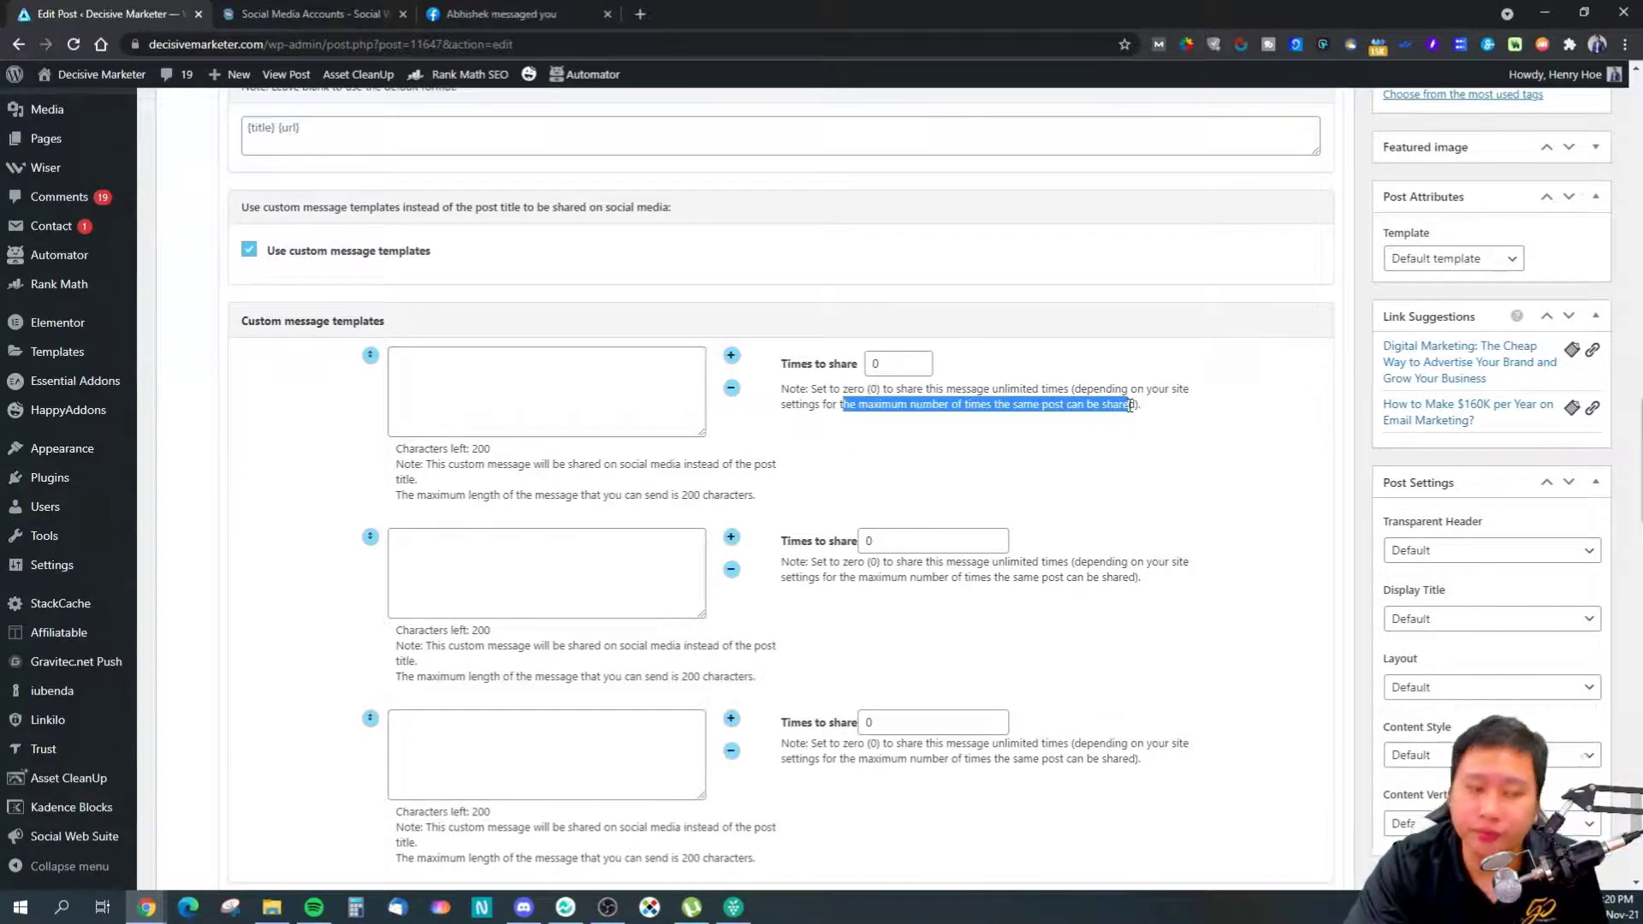
{"action": "left_click", "coordinate": [1102, 405]}
{"action": "left_click", "coordinate": [893, 368]}
{"action": "left_click", "coordinate": [903, 541]}
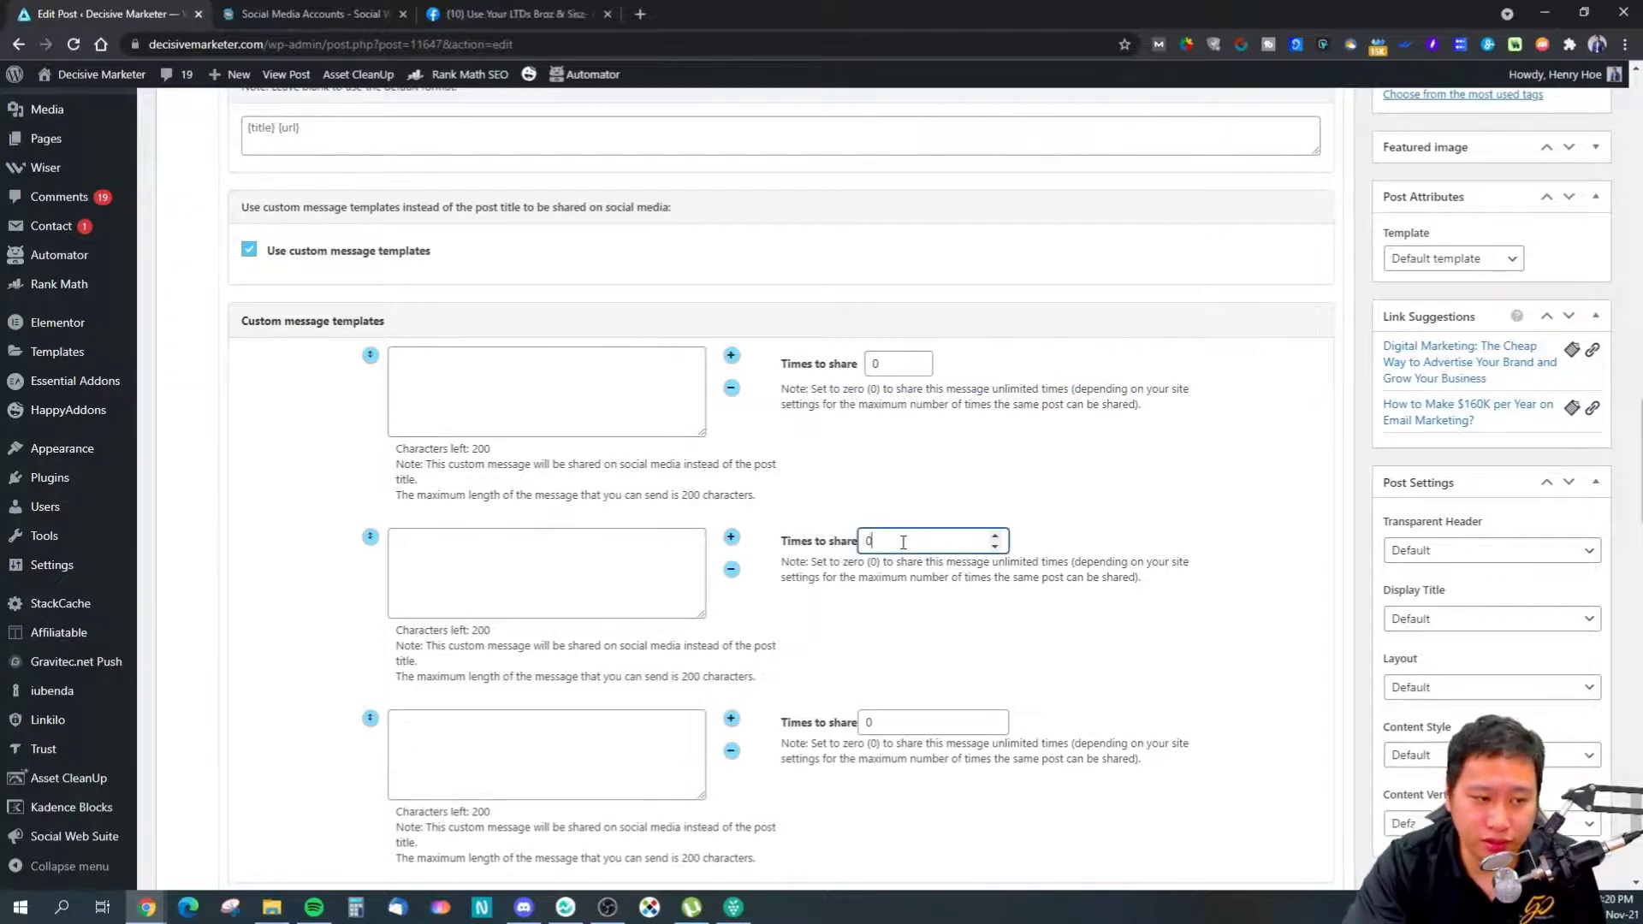
{"action": "left_click_drag", "start_coordinate": [1143, 577], "coordinate": [937, 577]}
{"action": "left_click", "coordinate": [905, 724]}
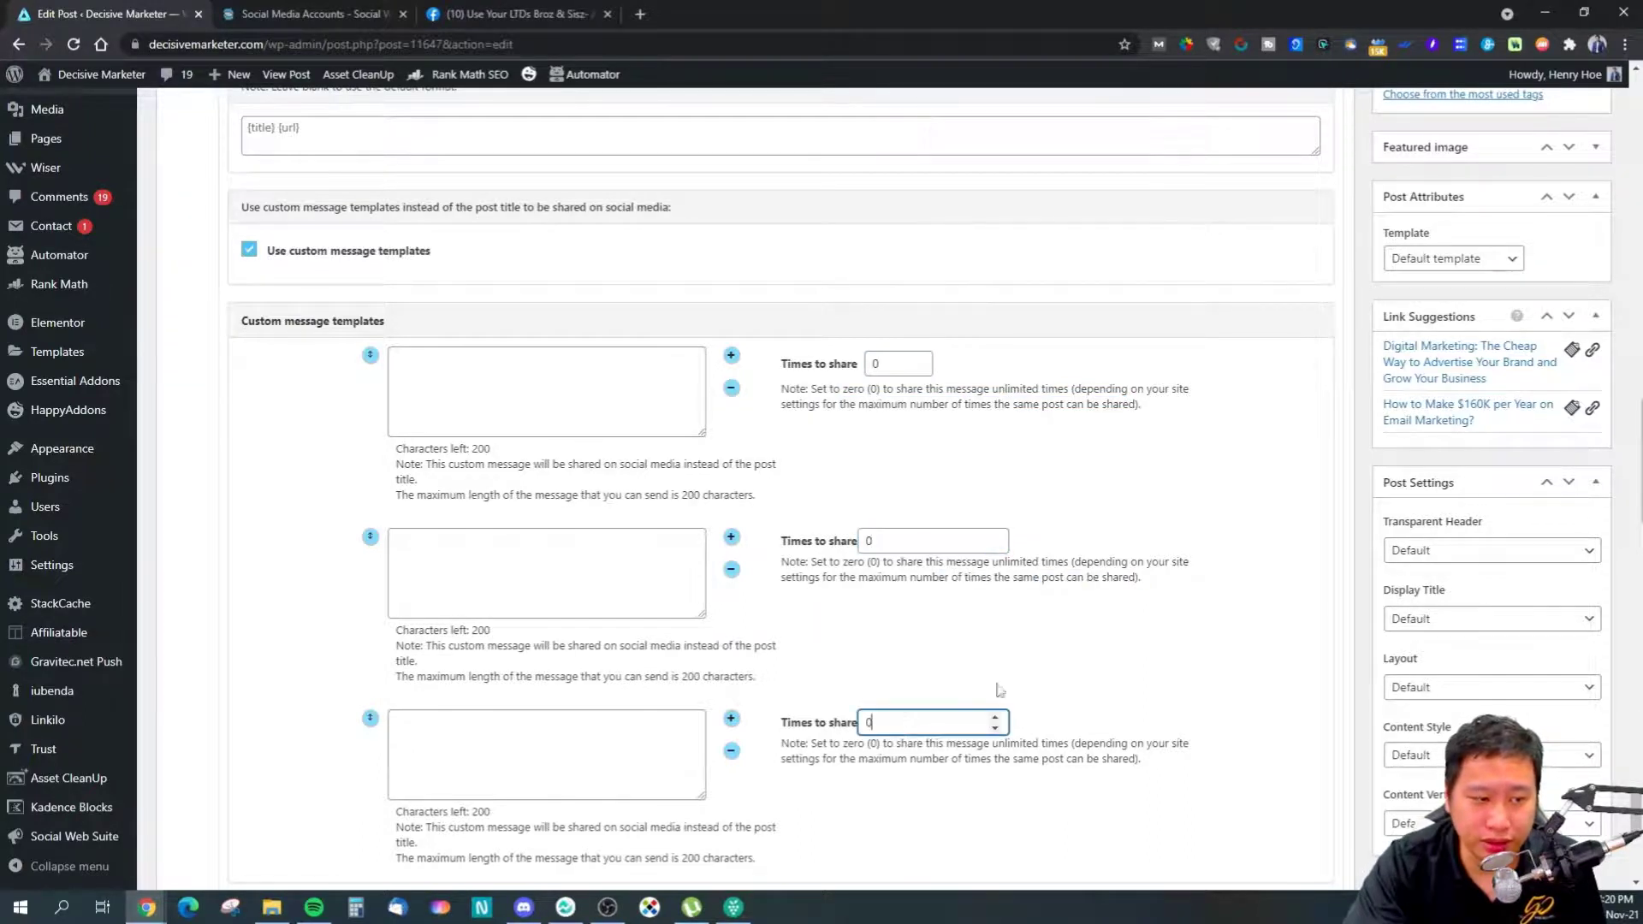
{"action": "left_click", "coordinate": [730, 569]}
{"action": "left_click", "coordinate": [900, 159]}
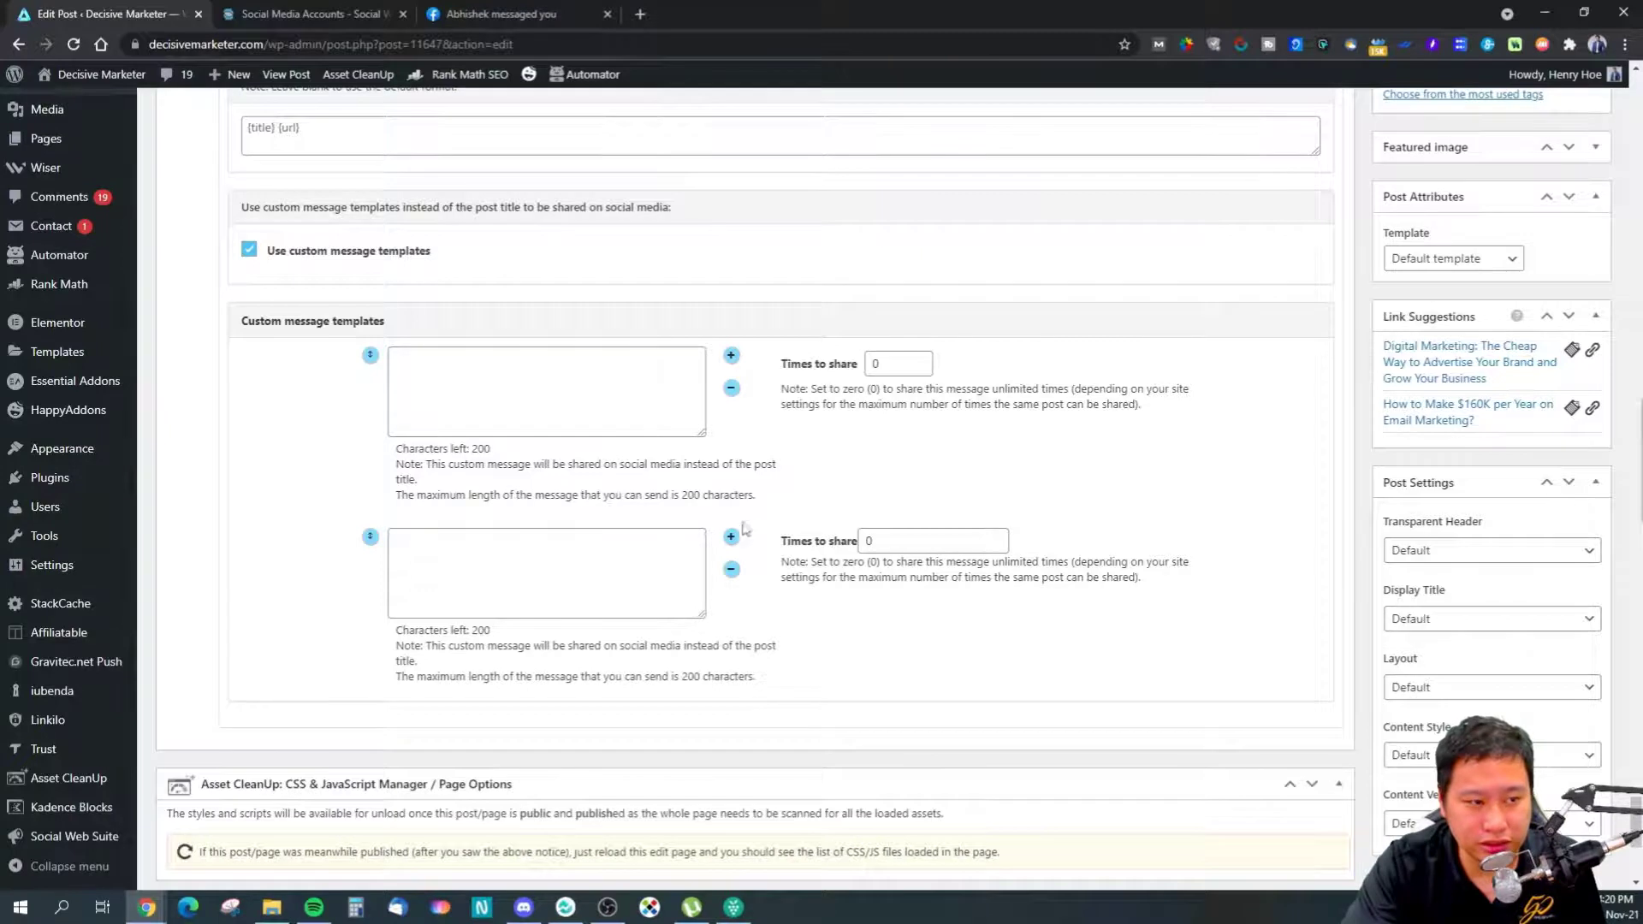
{"action": "left_click", "coordinate": [731, 569]}
{"action": "left_click", "coordinate": [905, 158]}
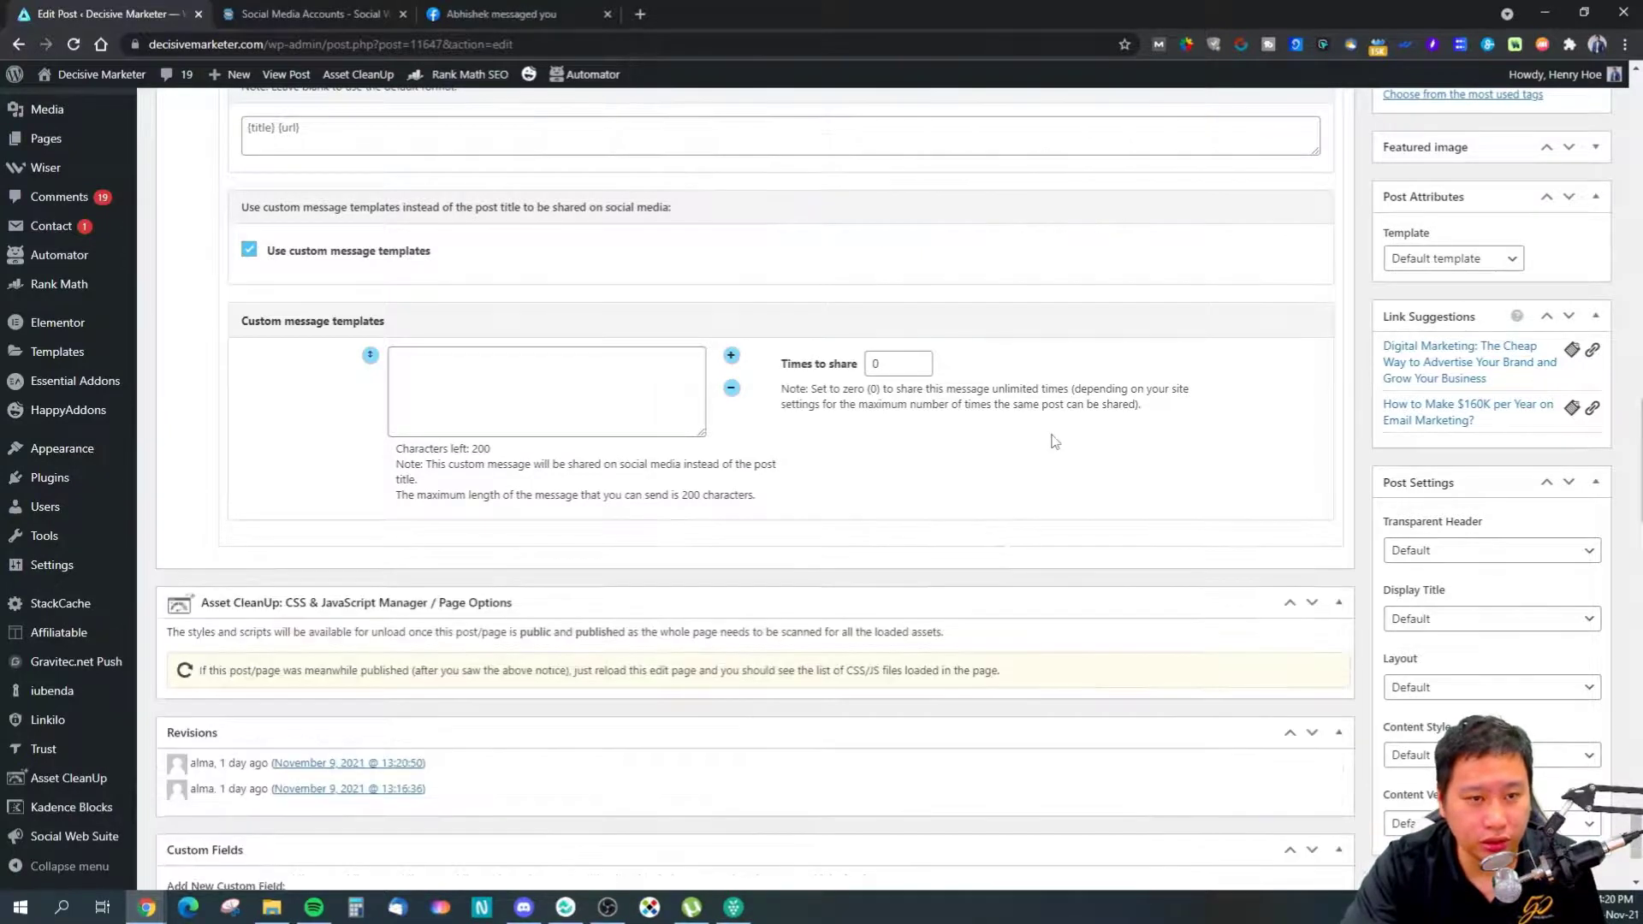
{"action": "scroll", "coordinate": [1053, 441], "scroll_direction": "up", "scroll_amount": 3}
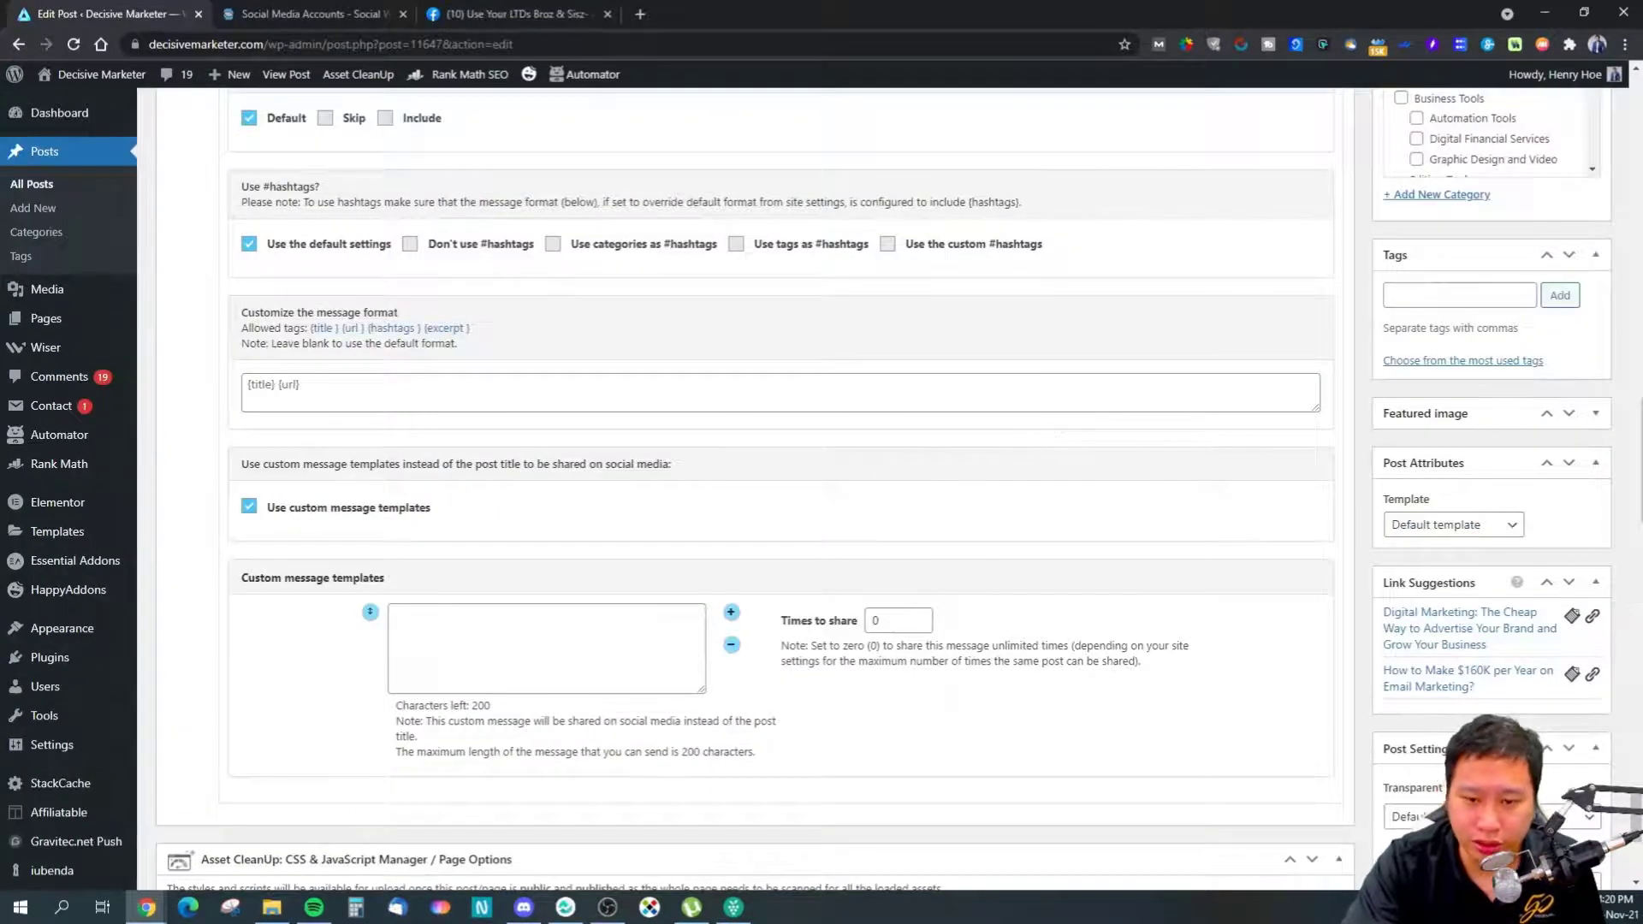